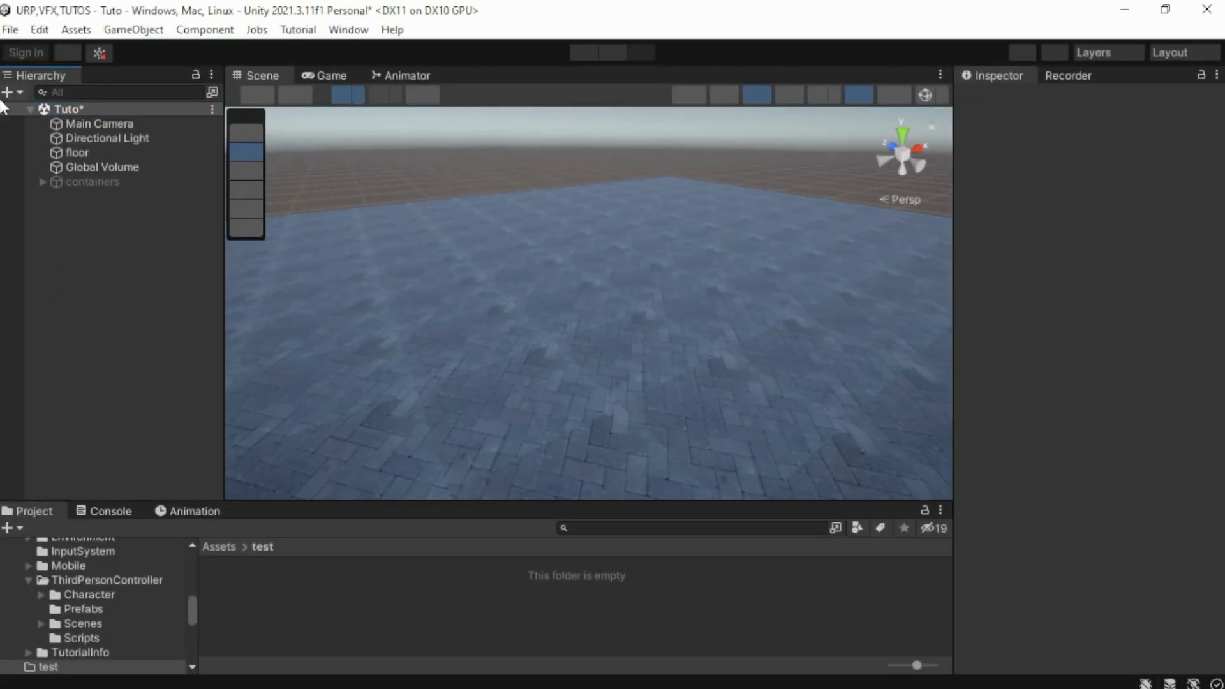
Create an empty scene object named "recon VFX" and reset its transform
{"action": "left_click", "coordinate": [7, 92]}
{"action": "left_click", "coordinate": [32, 113]}
{"action": "type", "text": "recon VFX"}
{"action": "key", "text": "Return"}
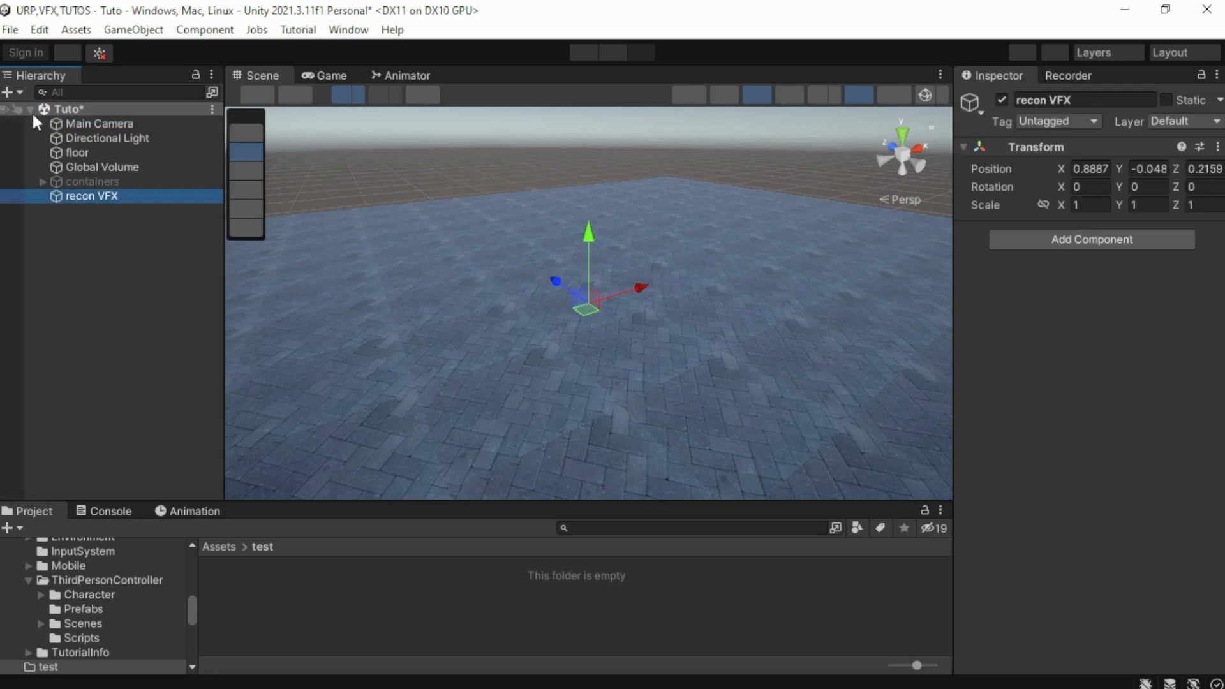
{"action": "right_click", "coordinate": [1033, 145]}
{"action": "left_click", "coordinate": [1091, 164]}
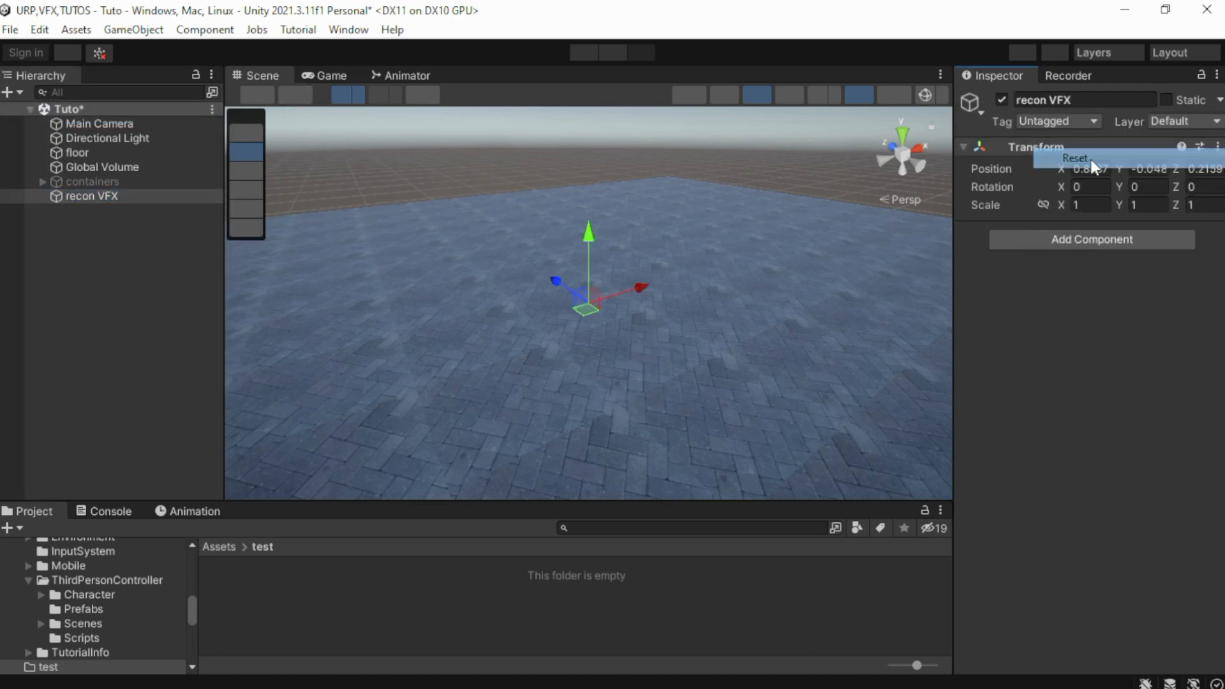
Add a particle system named "sphere" as a child of the recon VFX object
{"action": "right_click", "coordinate": [106, 196]}
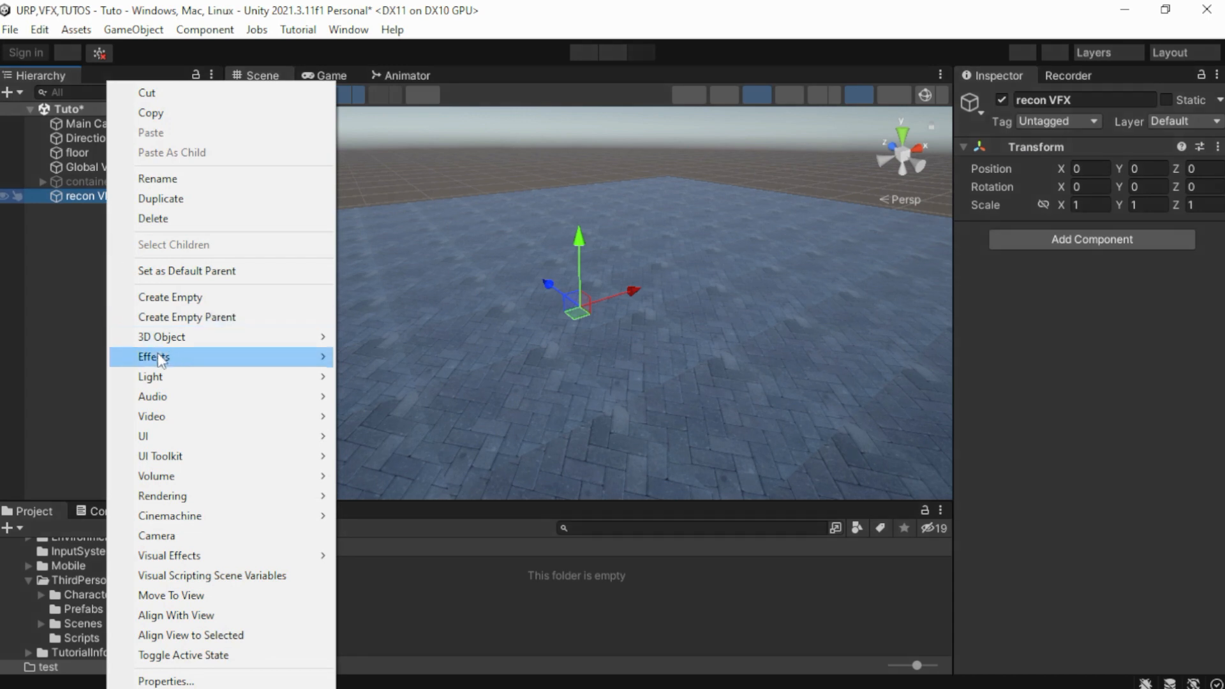
{"action": "mouse_move", "coordinate": [159, 359]}
{"action": "left_click", "coordinate": [383, 357]}
{"action": "type", "text": "sphere"}
{"action": "key", "text": "Return"}
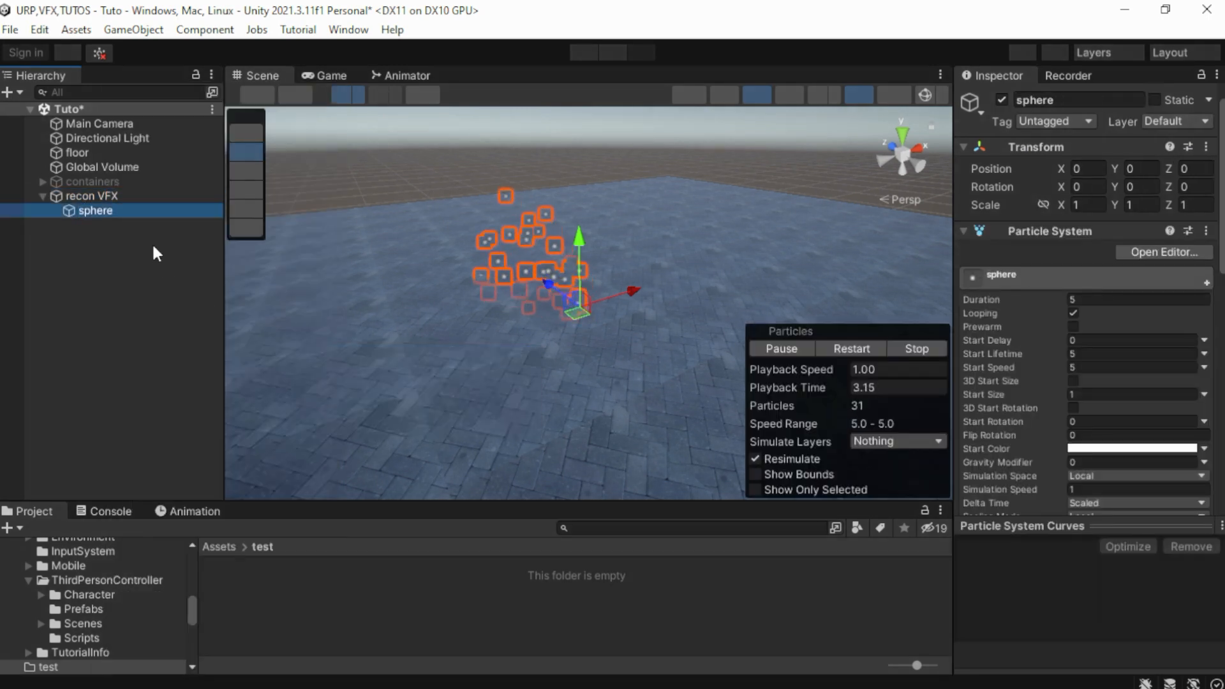
Set the sphere particle system's duration to 4, looping off, start lifetime 1.5, start speed 0 and start size 50
{"action": "left_click_drag", "start_coordinate": [953, 293], "coordinate": [836, 297]}
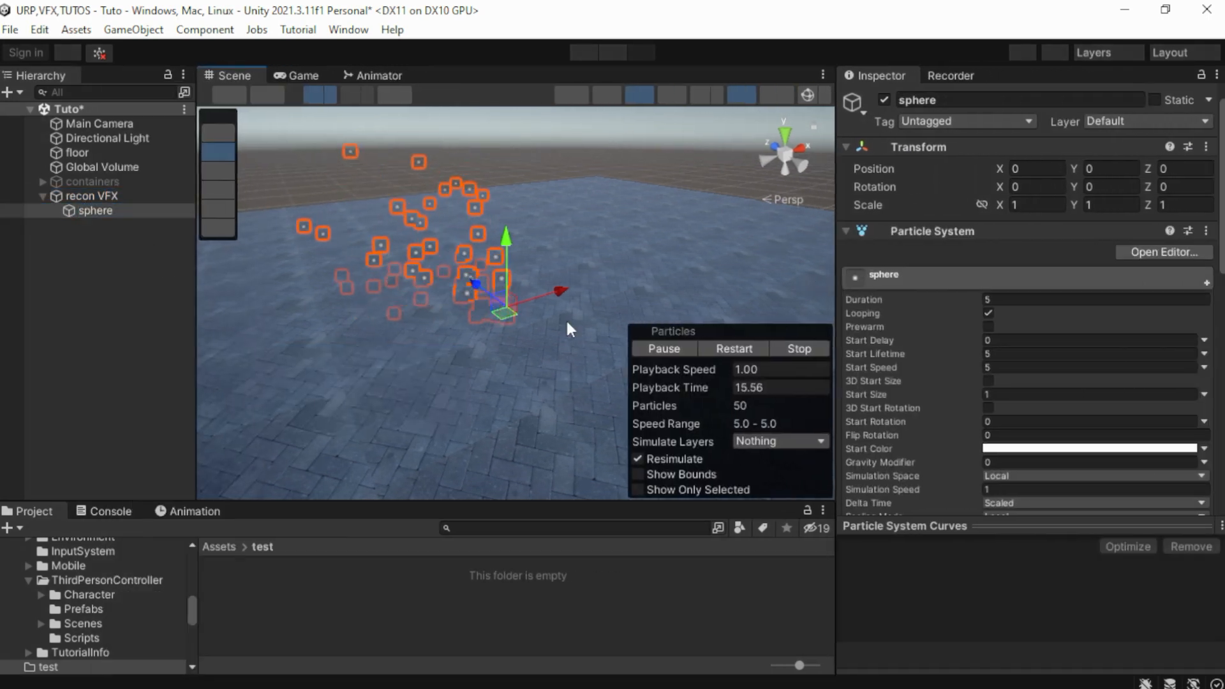
{"action": "scroll", "coordinate": [566, 318], "scroll_direction": "up", "scroll_amount": 2}
{"action": "middle_click_drag", "start_coordinate": [563, 309], "coordinate": [602, 327]}
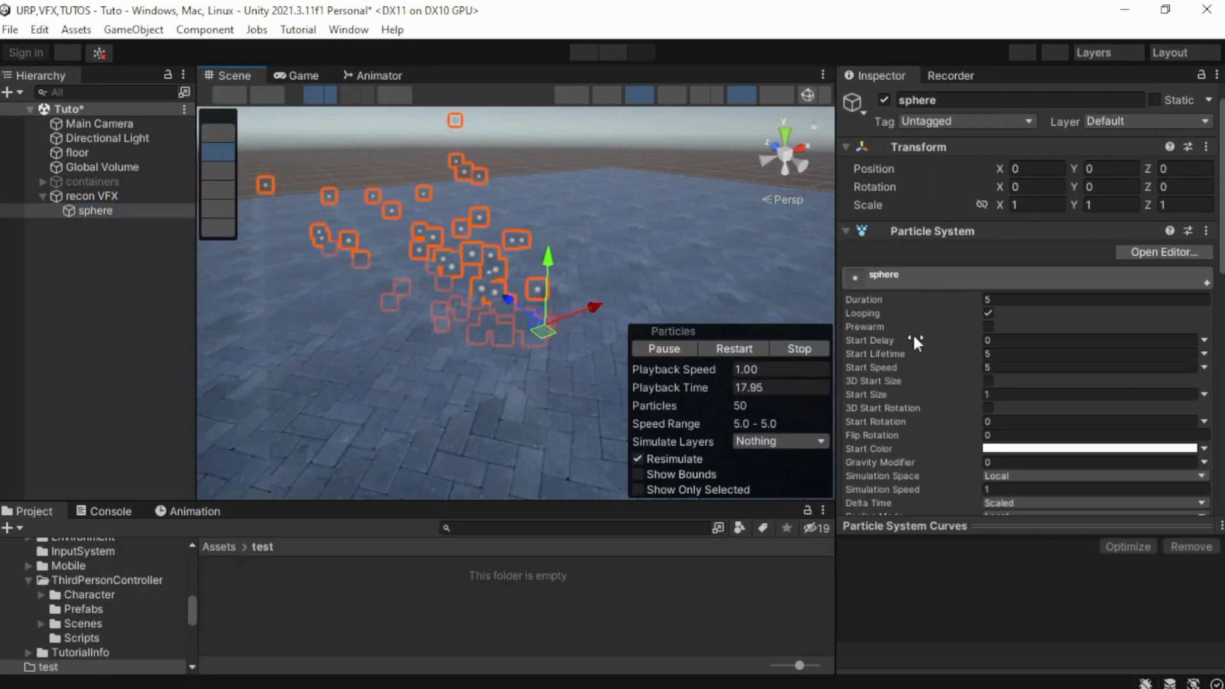
{"action": "left_click", "coordinate": [990, 299]}
{"action": "type", "text": "4"}
{"action": "left_click", "coordinate": [988, 312]}
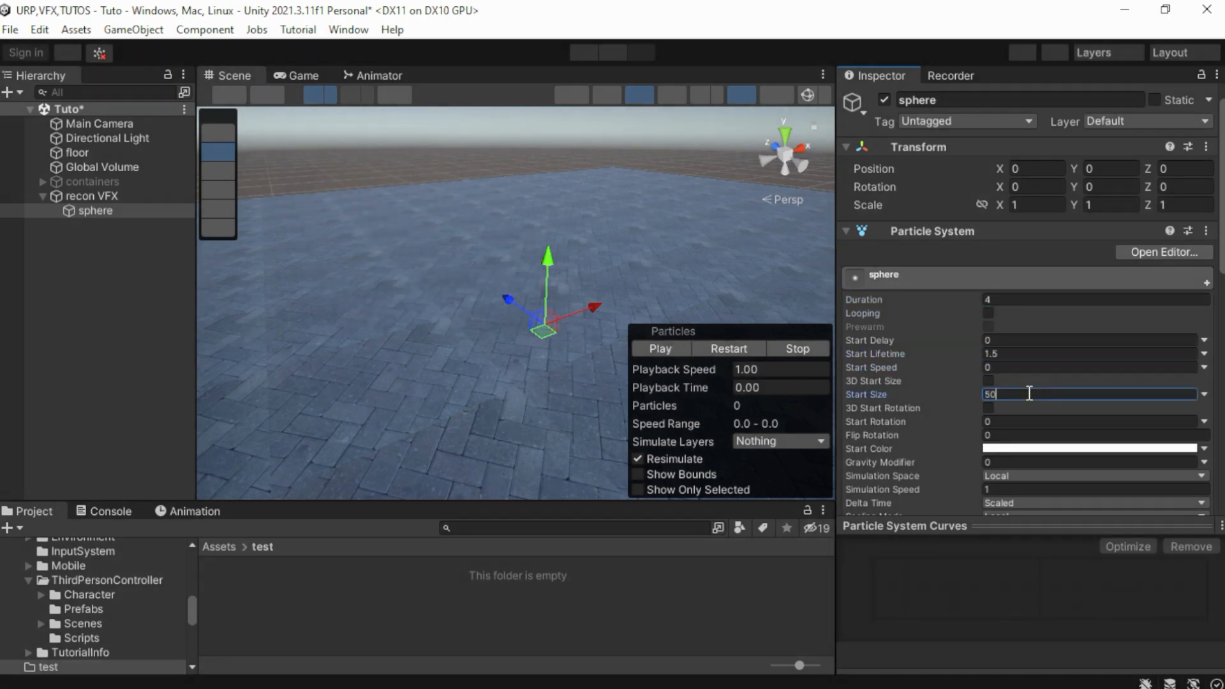
Disable the sphere system's Shape module and enable Size over Lifetime with a curve rising from 0 to 1
{"action": "scroll", "coordinate": [1032, 395], "scroll_direction": "down", "scroll_amount": 10}
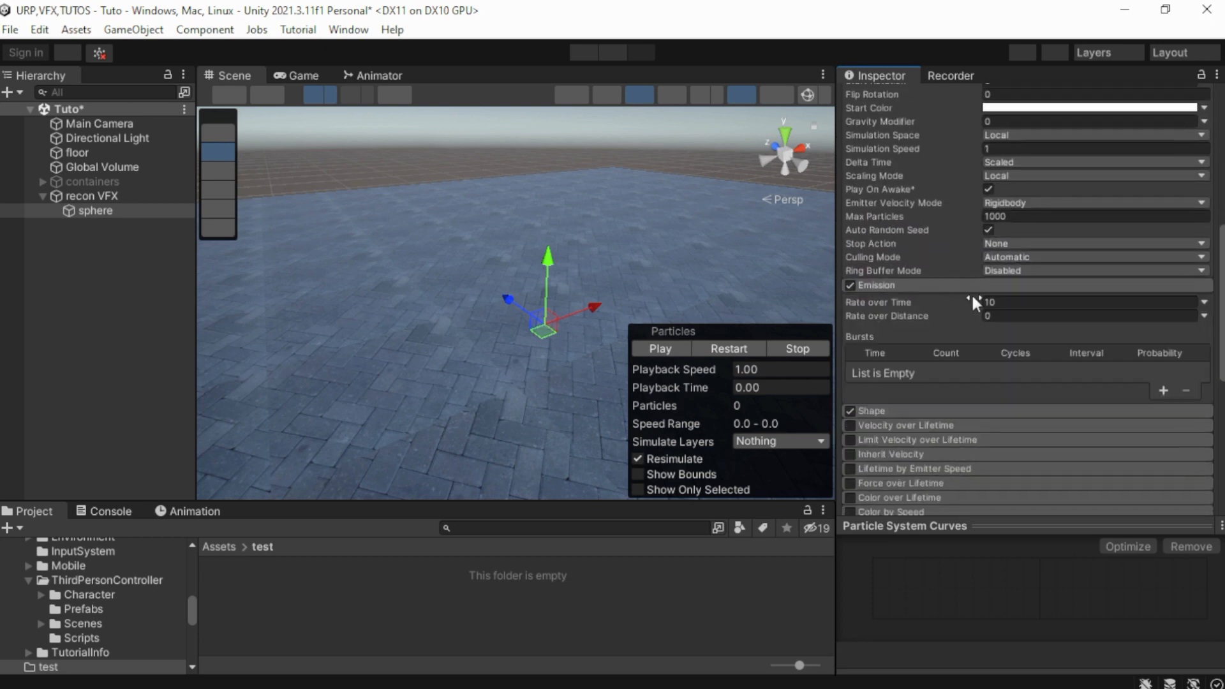
{"action": "left_click", "coordinate": [880, 287]}
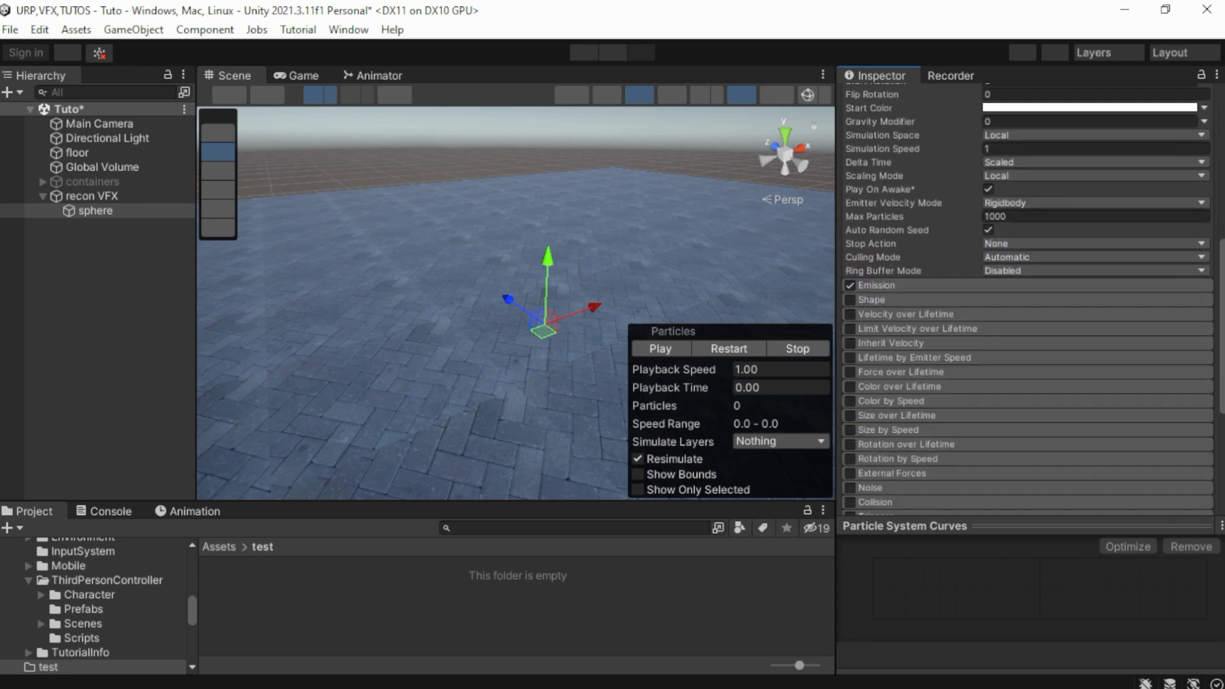
{"action": "scroll", "coordinate": [871, 257], "scroll_direction": "down", "scroll_amount": 6}
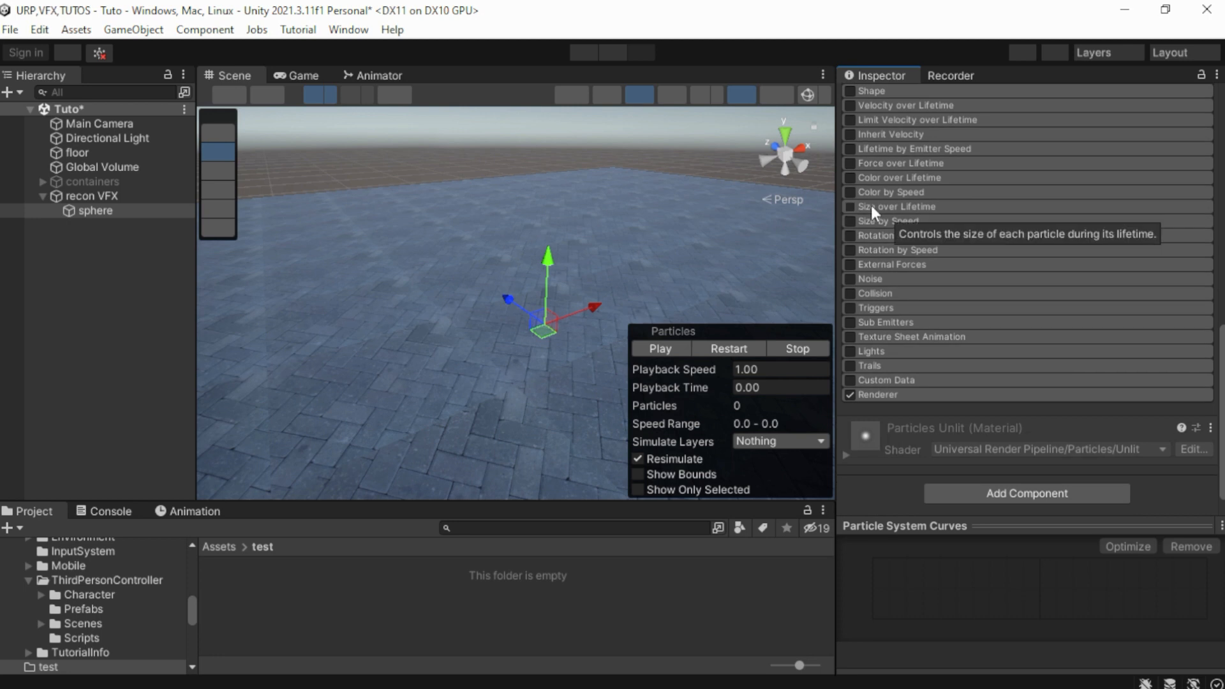
{"action": "left_click", "coordinate": [850, 206]}
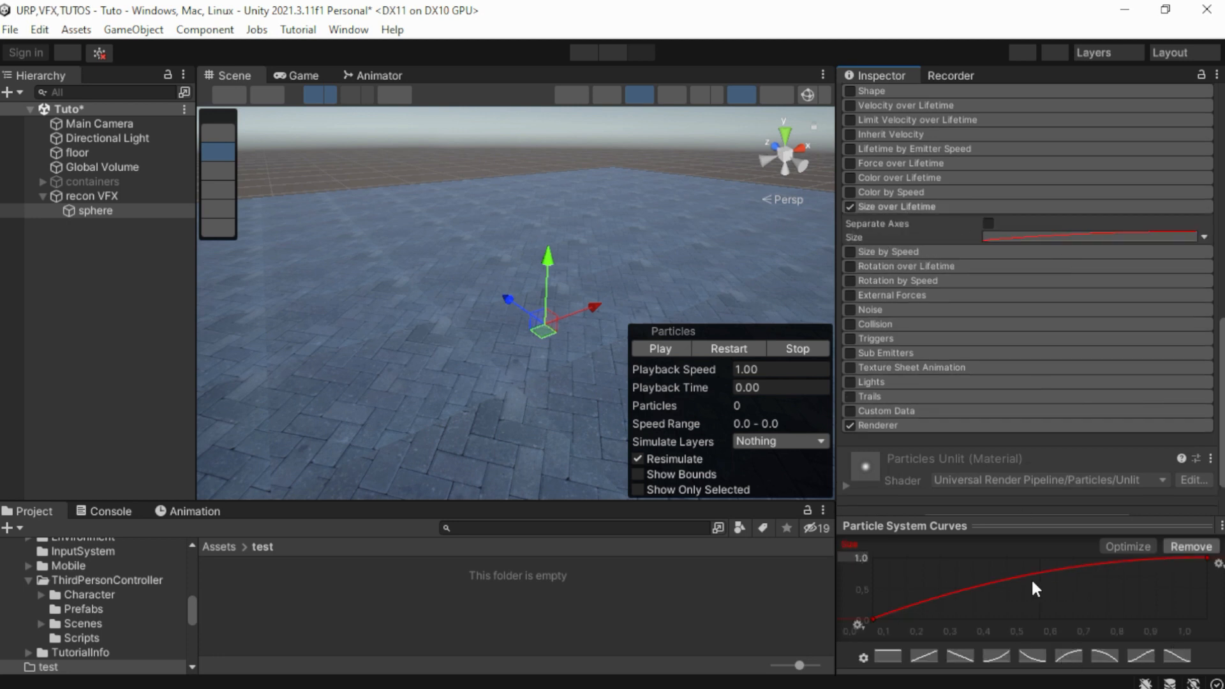
Set the particle renderer to Mesh render mode using the Sphere mesh, with mesh GPU instancing turned off
{"action": "left_click", "coordinate": [890, 420]}
{"action": "scroll", "coordinate": [1053, 408], "scroll_direction": "down", "scroll_amount": 4}
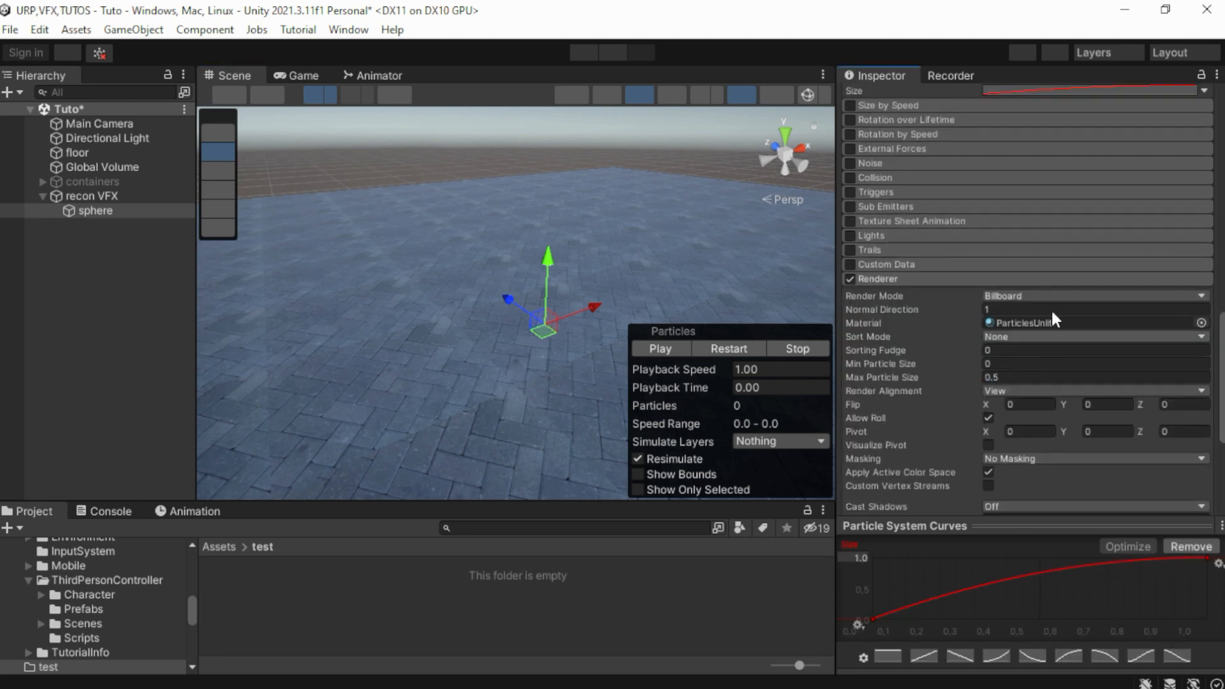
{"action": "left_click", "coordinate": [1051, 296]}
{"action": "left_click", "coordinate": [1043, 397]}
{"action": "left_click", "coordinate": [1202, 323]}
{"action": "type", "text": "sphere"}
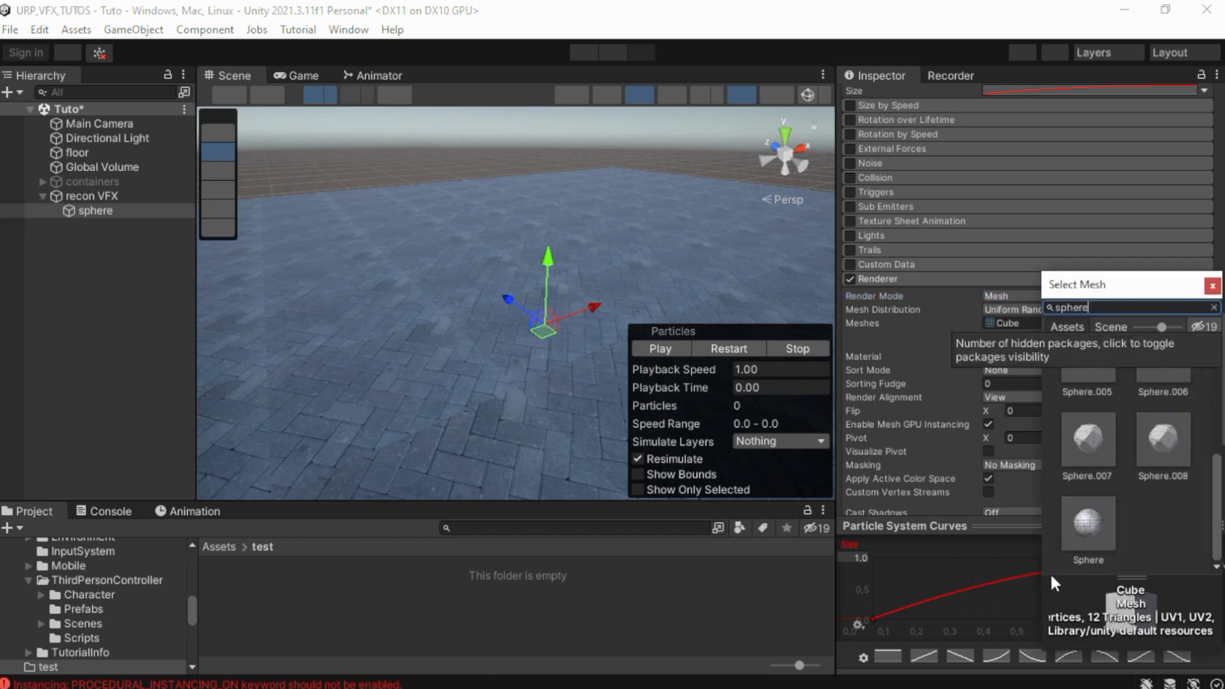
{"action": "double_click", "coordinate": [1088, 523]}
Preview the sphere particle effect in the scene, then stop the playback
{"action": "scroll", "coordinate": [534, 328], "scroll_direction": "down", "scroll_amount": 5}
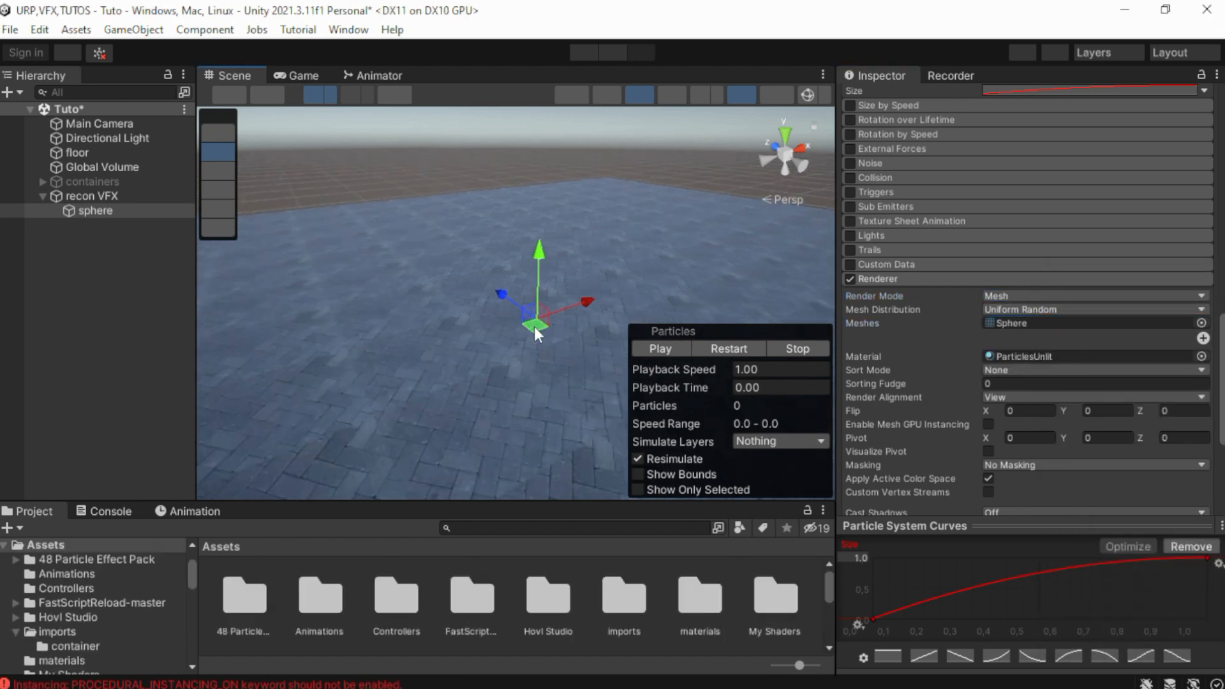
{"action": "left_click", "coordinate": [651, 348]}
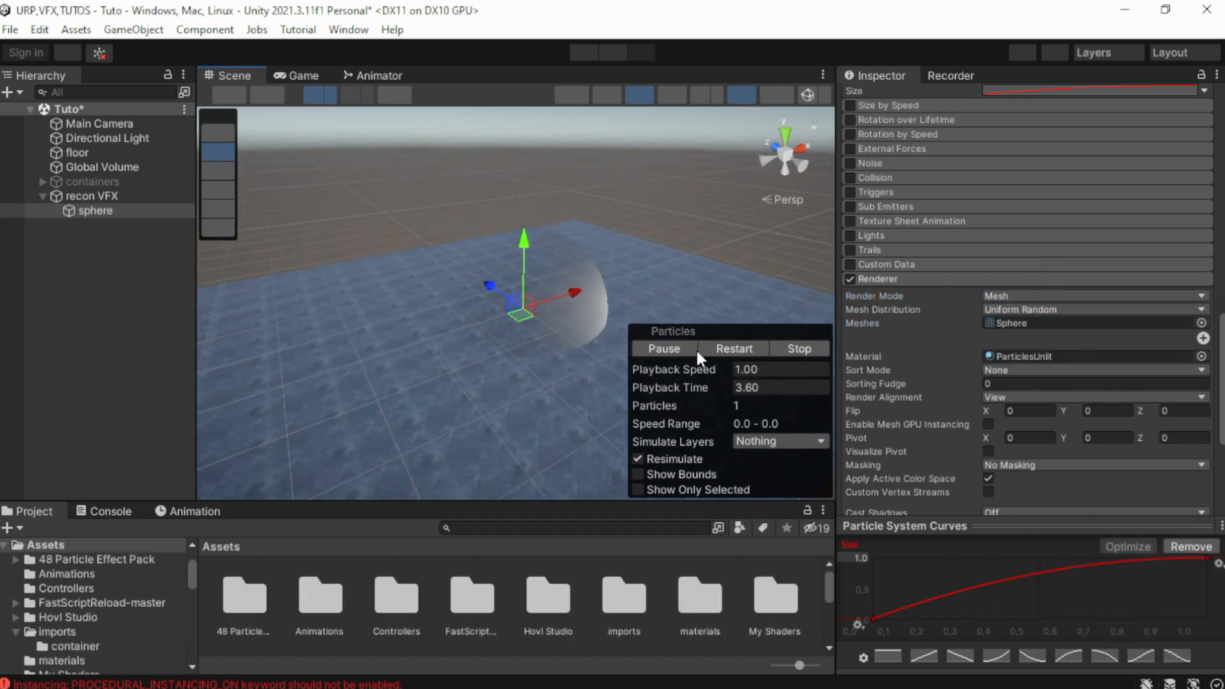
{"action": "left_click", "coordinate": [794, 348]}
Locate the active URP-HighFidelity render pipeline asset from the project's Graphics settings and select it
{"action": "left_click", "coordinate": [39, 29]}
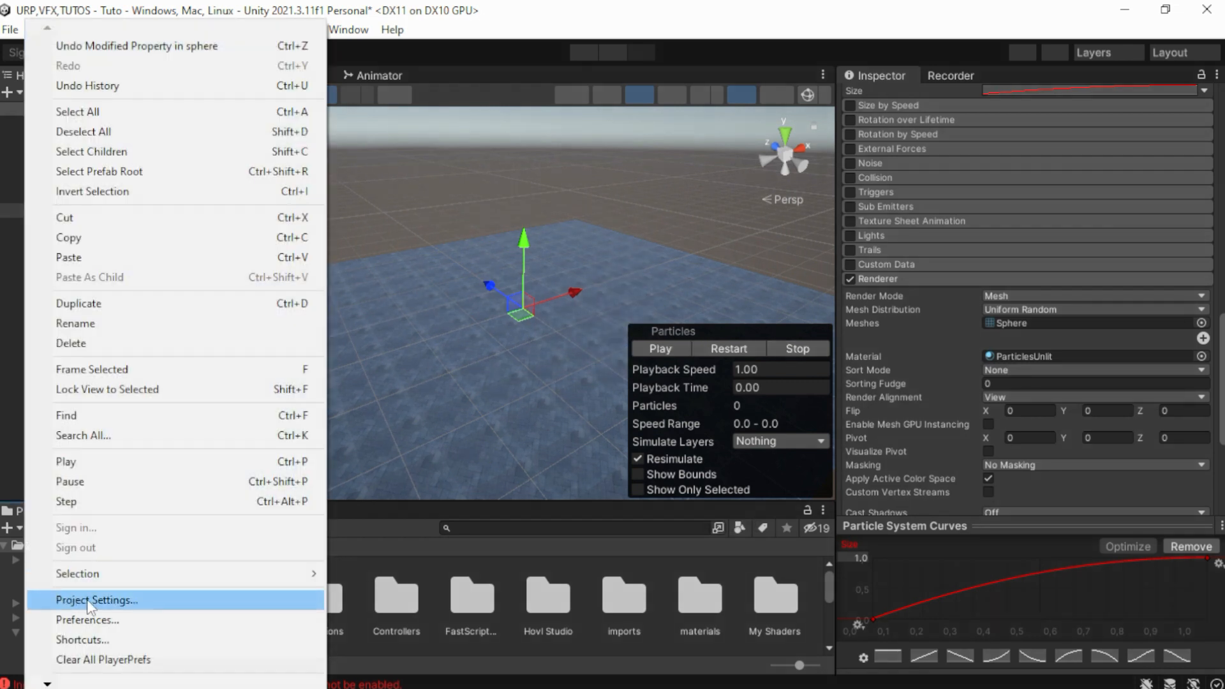
{"action": "left_click", "coordinate": [70, 599]}
{"action": "left_click", "coordinate": [315, 106]}
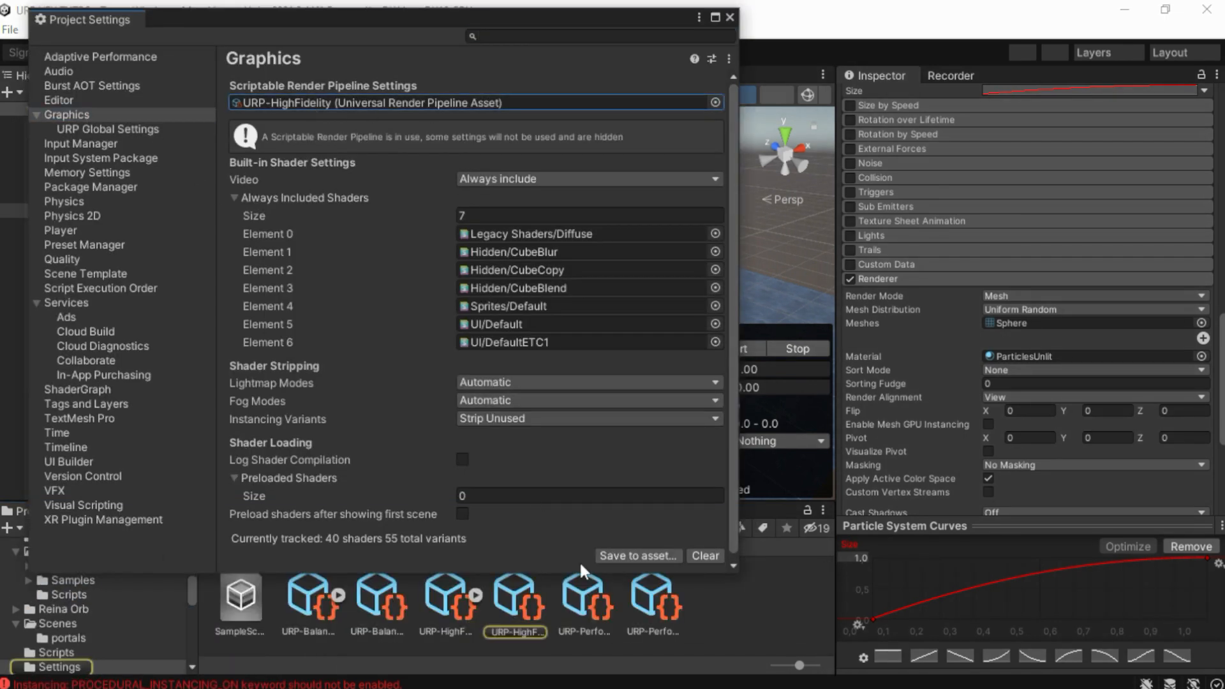
{"action": "left_click", "coordinate": [730, 18]}
{"action": "left_click", "coordinate": [515, 603]}
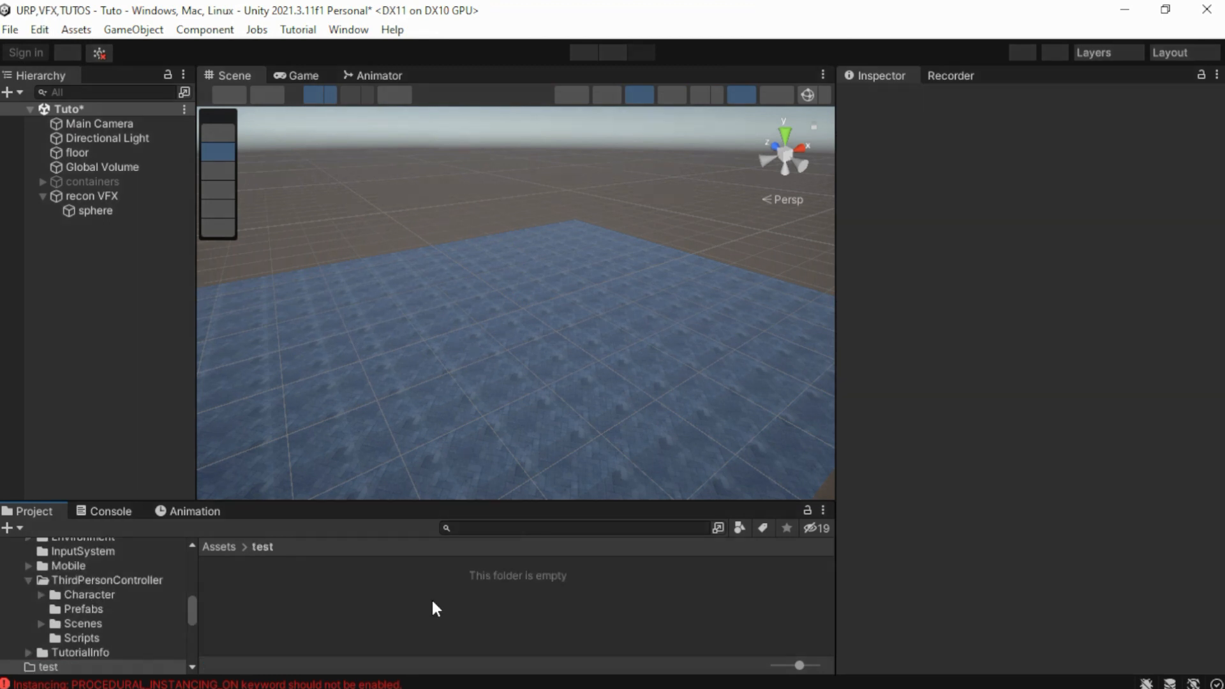
Create a URP unlit shader graph named "recon" in the test folder and set its surface type to Transparent
{"action": "right_click", "coordinate": [432, 598]}
{"action": "mouse_move", "coordinate": [440, 95]}
{"action": "mouse_move", "coordinate": [766, 117]}
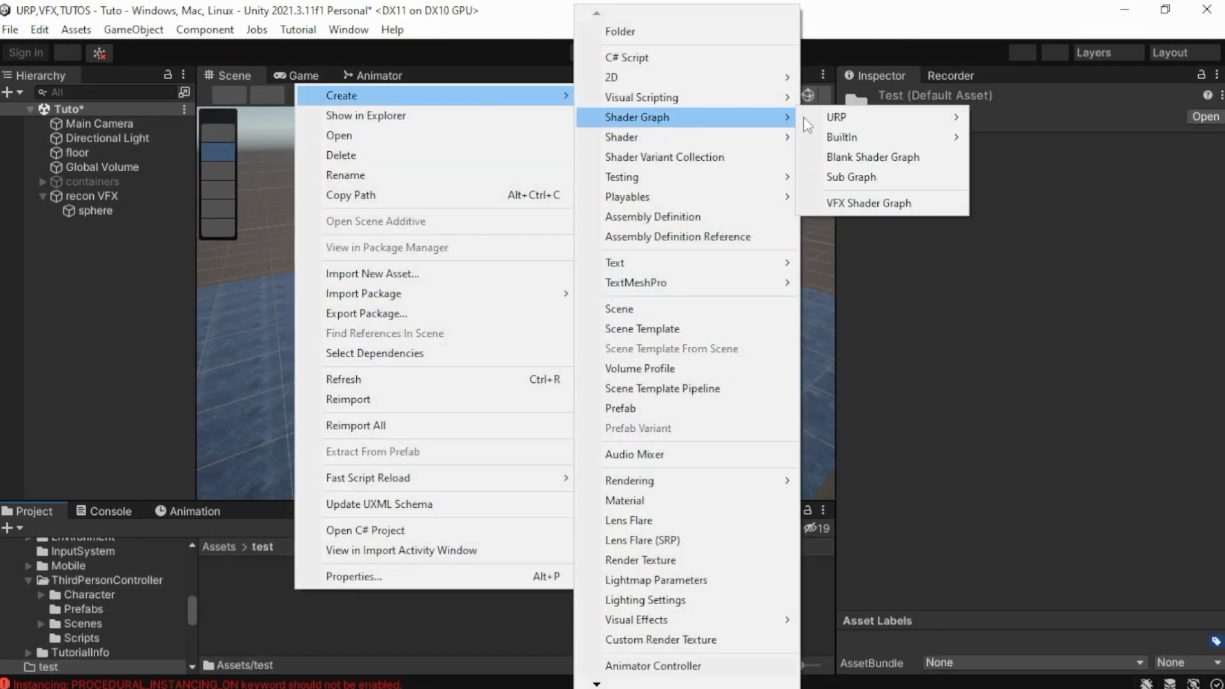
{"action": "mouse_move", "coordinate": [843, 117]}
{"action": "left_click", "coordinate": [1034, 117]}
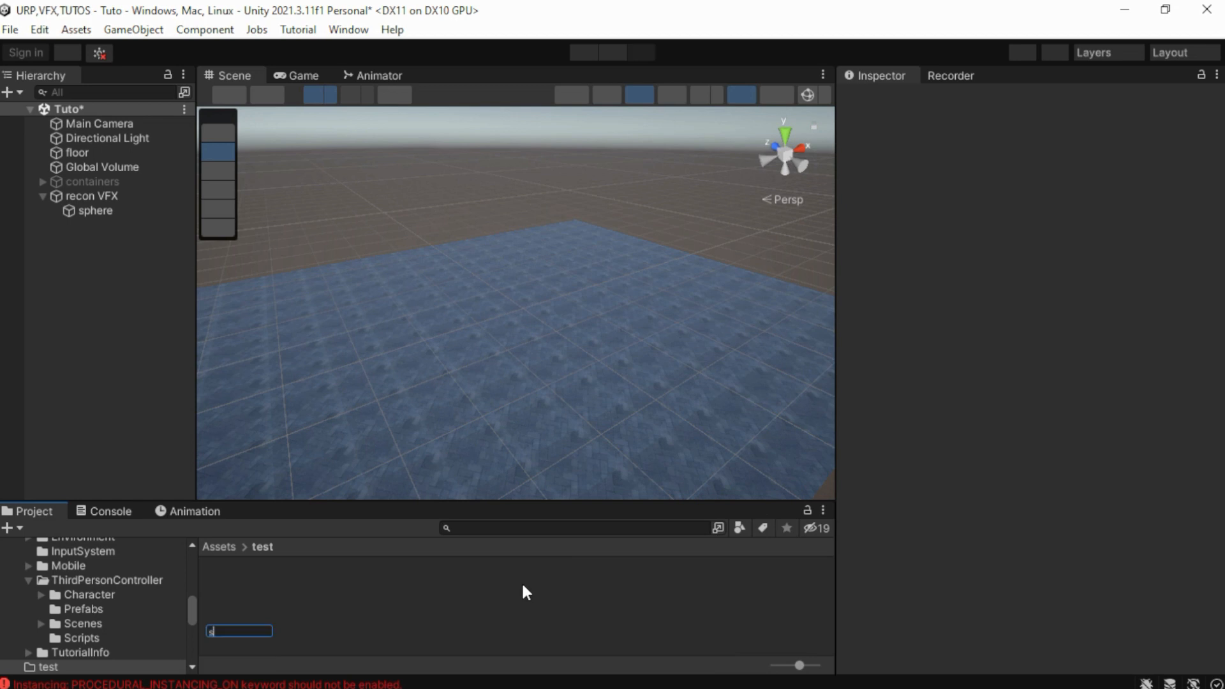
{"action": "type", "text": "recon"}
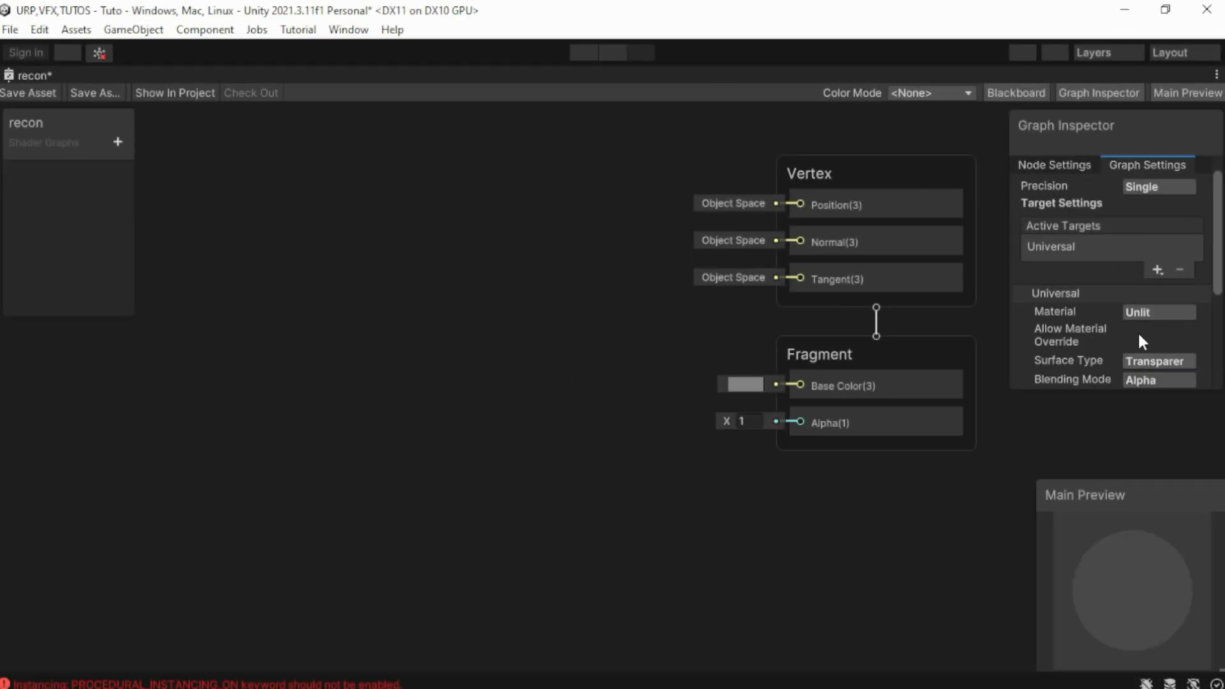
{"action": "scroll", "coordinate": [1140, 342], "scroll_direction": "down", "scroll_amount": 4}
Add a Screen Position node to the recon graph and set its mode to Raw
{"action": "key", "text": "space"}
{"action": "type", "text": "scre"}
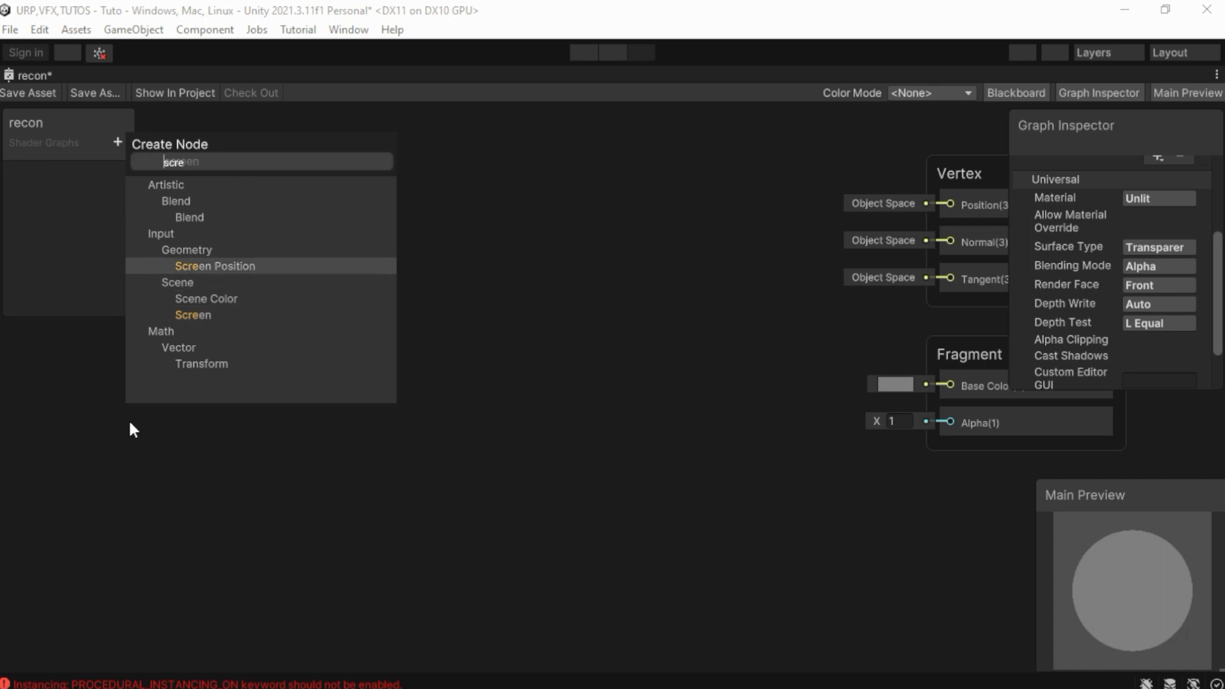
{"action": "key", "text": "Return"}
{"action": "left_click_drag", "start_coordinate": [160, 454], "coordinate": [123, 368]}
{"action": "left_click", "coordinate": [199, 437]}
{"action": "left_click", "coordinate": [200, 481]}
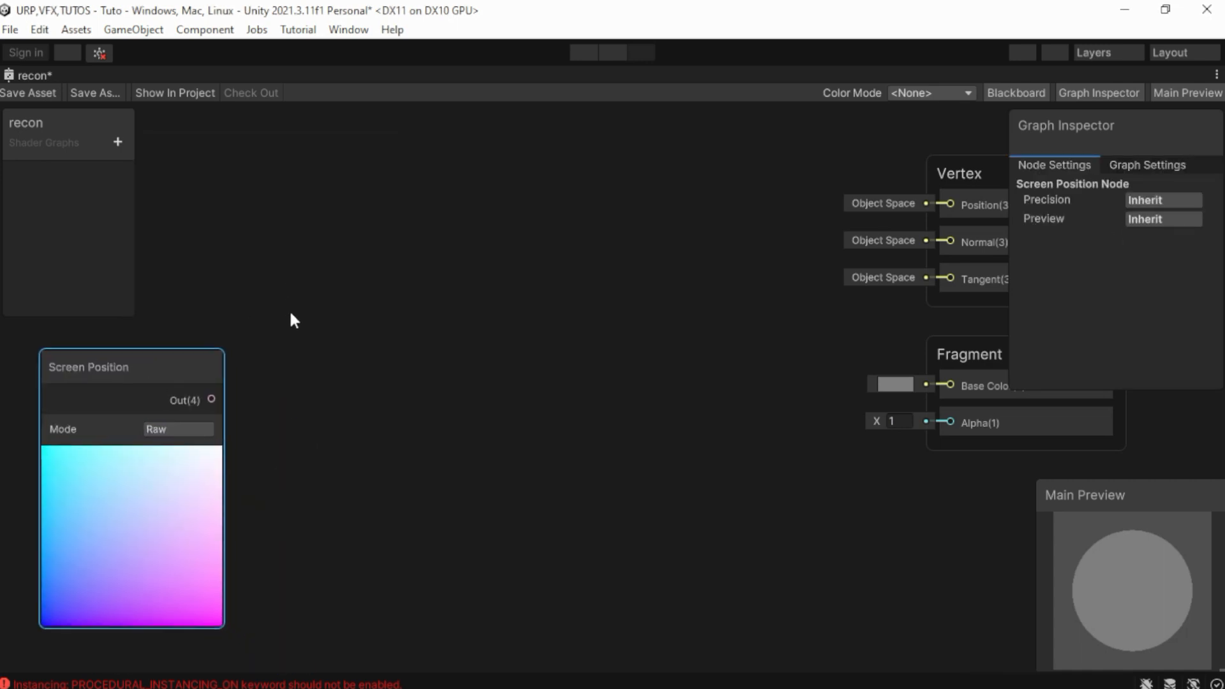
Add a Scene Depth node and set its sampling to Eye
{"action": "key", "text": "space"}
{"action": "type", "text": "scene"}
{"action": "left_click", "coordinate": [495, 263]}
{"action": "scroll", "coordinate": [456, 319], "scroll_direction": "down", "scroll_amount": 3}
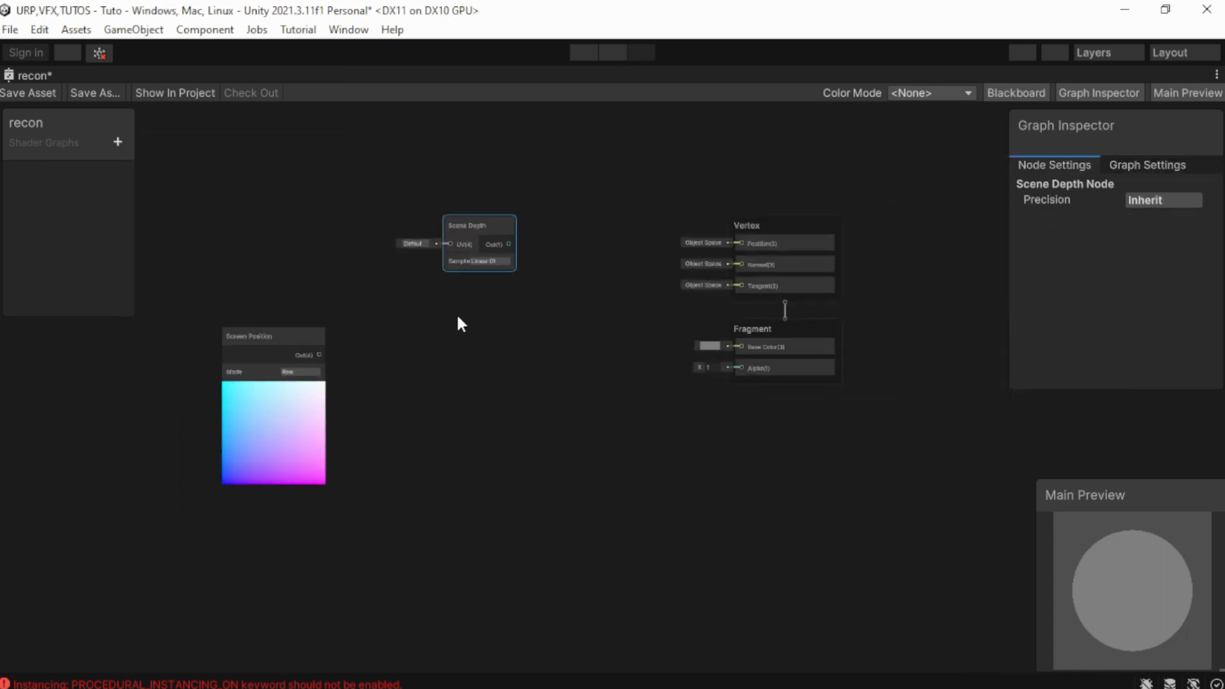
{"action": "scroll", "coordinate": [558, 348], "scroll_direction": "up", "scroll_amount": 2}
{"action": "scroll", "coordinate": [600, 274], "scroll_direction": "up", "scroll_amount": 2}
{"action": "left_click", "coordinate": [624, 244]}
{"action": "left_click", "coordinate": [629, 284]}
{"action": "scroll", "coordinate": [495, 399], "scroll_direction": "down", "scroll_amount": 2}
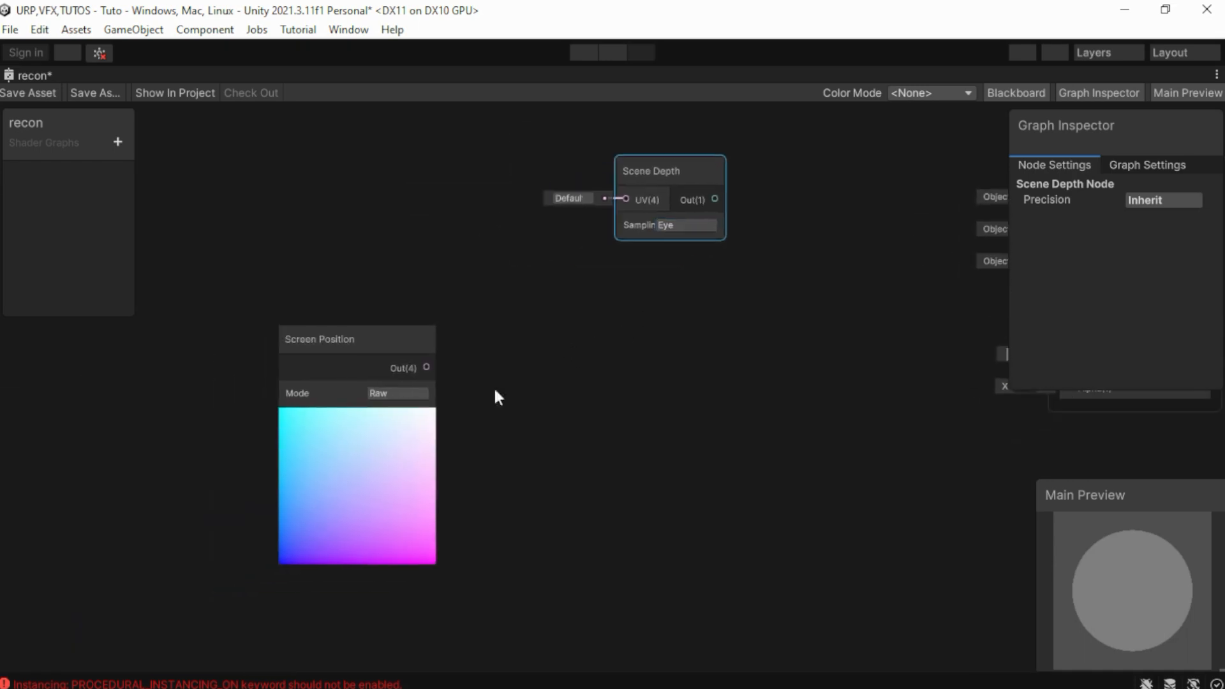
Add a Color property and a float property named "depth" to the shader graph
{"action": "left_click", "coordinate": [118, 141]}
{"action": "left_click", "coordinate": [159, 258]}
{"action": "left_click", "coordinate": [118, 141]}
{"action": "left_click", "coordinate": [148, 180]}
{"action": "type", "text": "depth"}
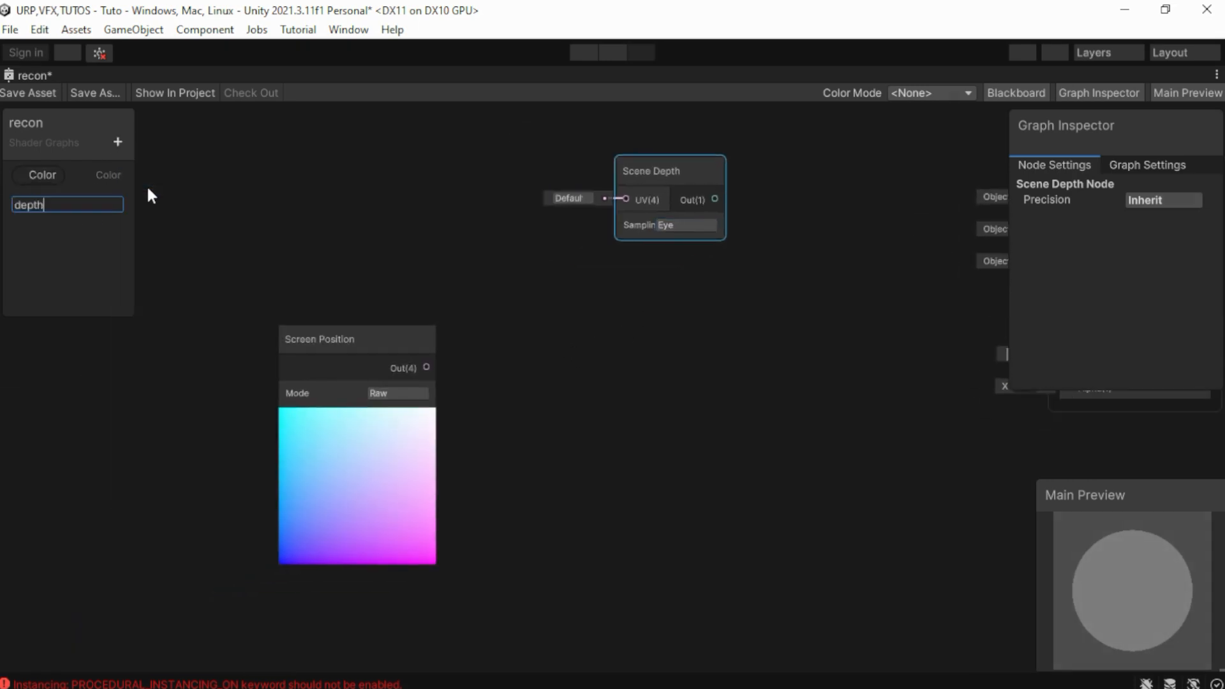
{"action": "key", "text": "Return"}
Set the Color property to HDR mode with a white default, and give the depth property a default of 0.5
{"action": "left_click", "coordinate": [34, 175]}
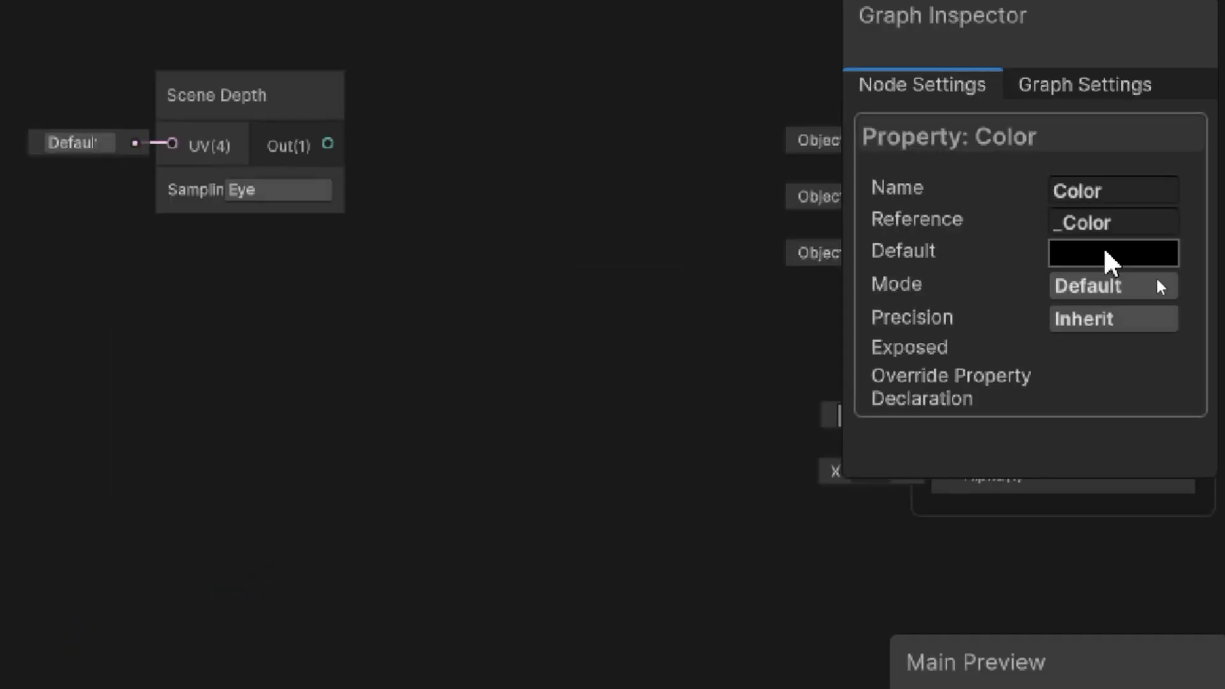
{"action": "left_click", "coordinate": [1154, 279]}
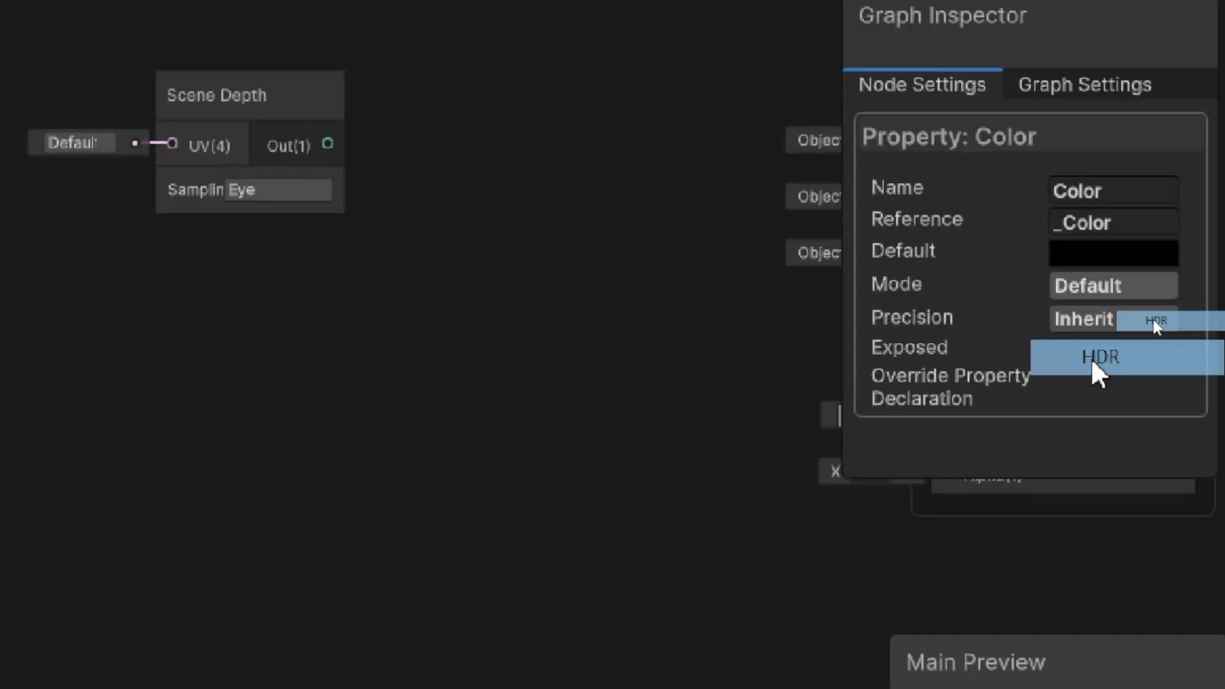
{"action": "left_click", "coordinate": [1154, 327]}
{"action": "left_click", "coordinate": [1162, 261]}
{"action": "left_click_drag", "start_coordinate": [898, 615], "coordinate": [1133, 618]}
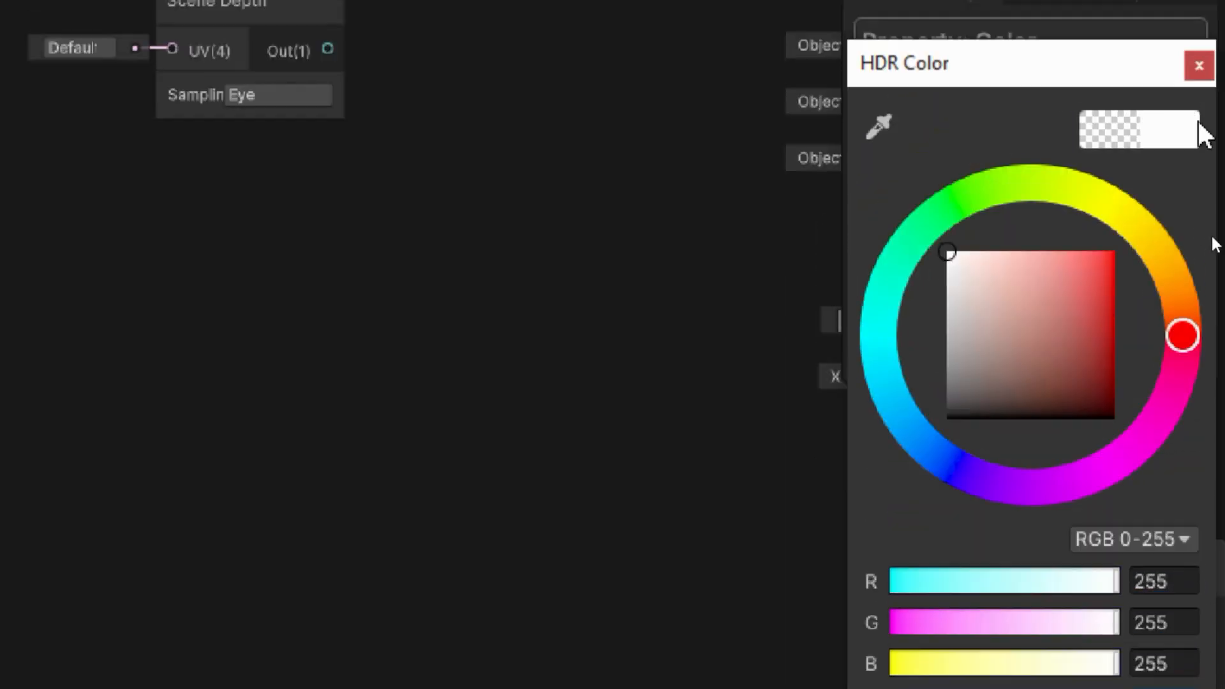
{"action": "left_click", "coordinate": [1197, 67]}
{"action": "left_click", "coordinate": [53, 205]}
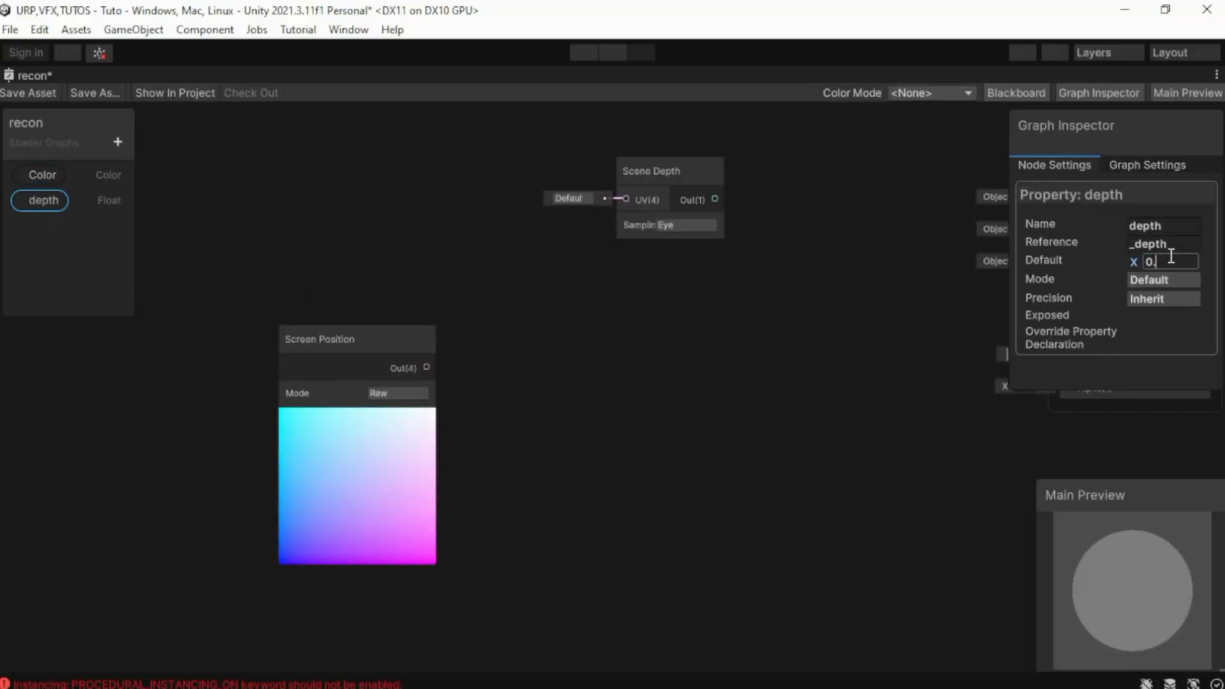
Add a Split node fed by the Screen Position output
{"action": "scroll", "coordinate": [549, 450], "scroll_direction": "up", "scroll_amount": 2}
{"action": "middle_click_drag", "start_coordinate": [458, 440], "coordinate": [362, 412]}
{"action": "left_click_drag", "start_coordinate": [285, 312], "coordinate": [377, 332]}
{"action": "type", "text": "split"}
{"action": "key", "text": "Return"}
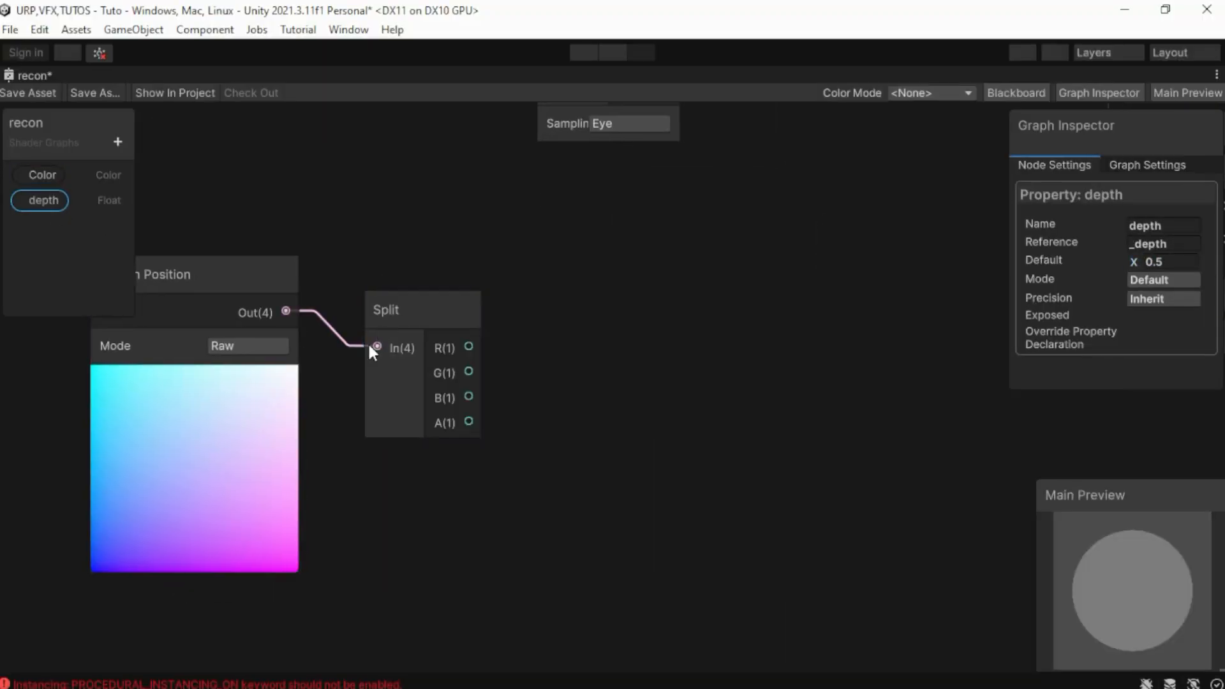
Add a Subtract node with the Split node's A output feeding its A input
{"action": "scroll", "coordinate": [383, 357], "scroll_direction": "down", "scroll_amount": 1}
{"action": "middle_click_drag", "start_coordinate": [408, 376], "coordinate": [333, 375]}
{"action": "left_click_drag", "start_coordinate": [378, 412], "coordinate": [541, 400]}
{"action": "type", "text": "subtract"}
{"action": "key", "text": "Return"}
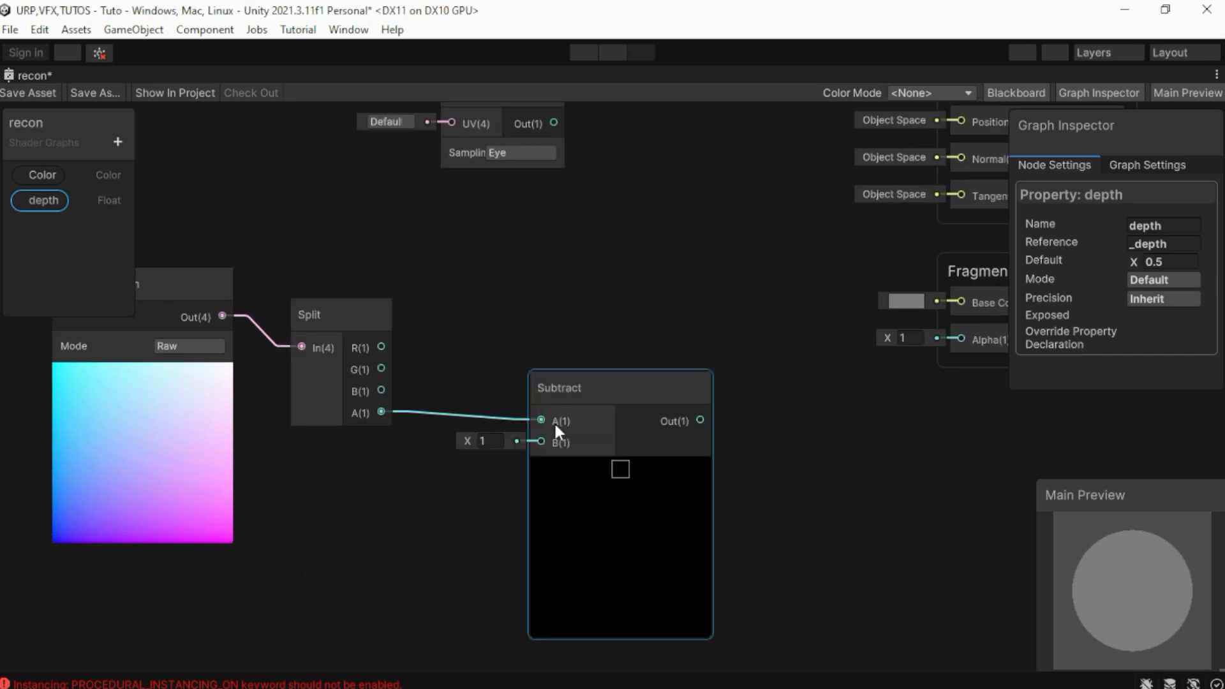
Place the depth property in the graph and feed it into a new Remap node
{"action": "middle_click_drag", "start_coordinate": [421, 492], "coordinate": [683, 277]}
{"action": "left_click_drag", "start_coordinate": [43, 200], "coordinate": [331, 507]}
{"action": "type", "text": "remap"}
{"action": "key", "text": "Return"}
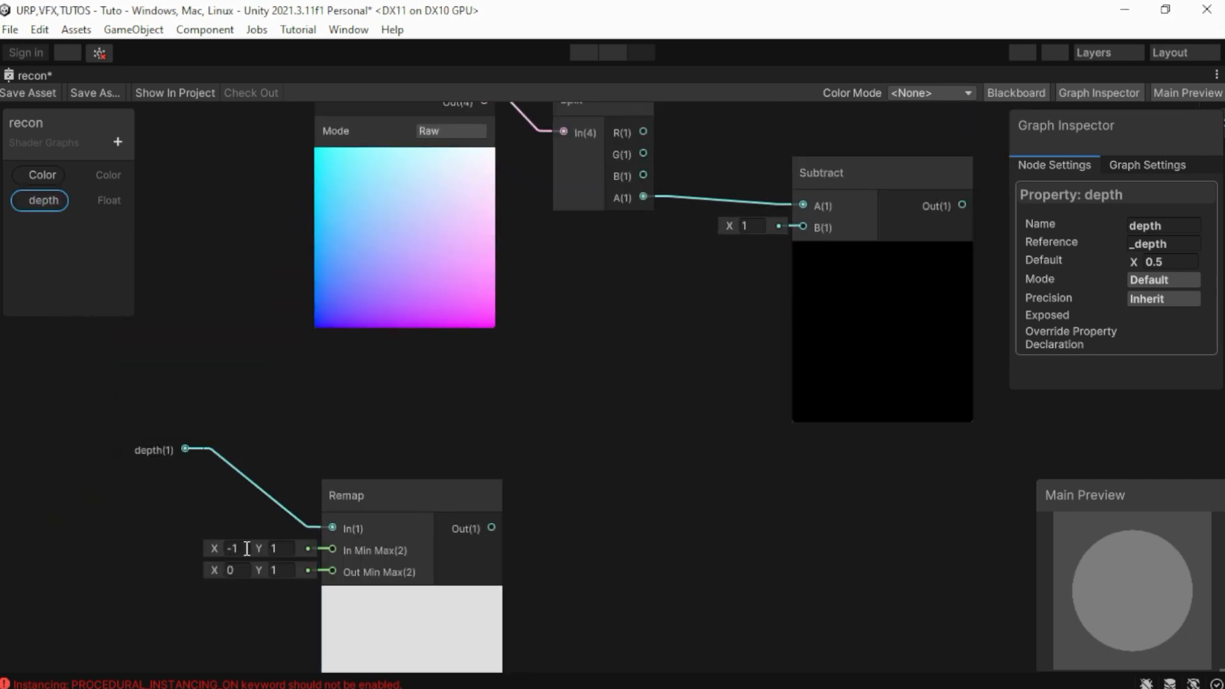
Set the Remap input range to 0 and 1, its output range to 1 and 0, and connect its output to Subtract's B input
{"action": "left_click", "coordinate": [237, 548]}
{"action": "left_click", "coordinate": [250, 568]}
{"action": "type", "text": "1"}
{"action": "left_click", "coordinate": [292, 570]}
{"action": "type", "text": "0"}
{"action": "left_click_drag", "start_coordinate": [802, 226], "coordinate": [803, 227]}
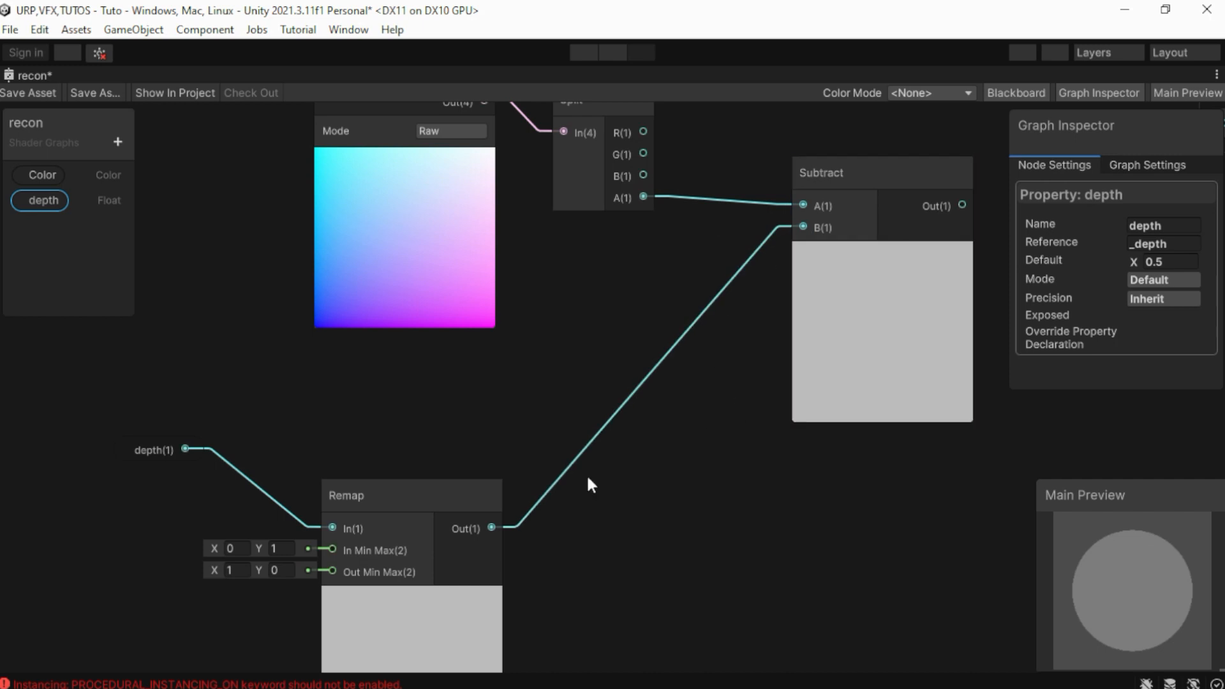
Add a second Subtract node with the Scene Depth output on A and the first Subtract's output on B
{"action": "middle_click_drag", "start_coordinate": [587, 475], "coordinate": [156, 651]}
{"action": "scroll", "coordinate": [526, 361], "scroll_direction": "down", "scroll_amount": 3}
{"action": "middle_click_drag", "start_coordinate": [525, 360], "coordinate": [595, 470]}
{"action": "left_click_drag", "start_coordinate": [777, 270], "coordinate": [983, 270]}
{"action": "middle_click_drag", "start_coordinate": [983, 270], "coordinate": [890, 256]}
{"action": "left_click_drag", "start_coordinate": [441, 446], "coordinate": [405, 444]}
{"action": "left_click_drag", "start_coordinate": [408, 276], "coordinate": [602, 358]}
{"action": "type", "text": "sub"}
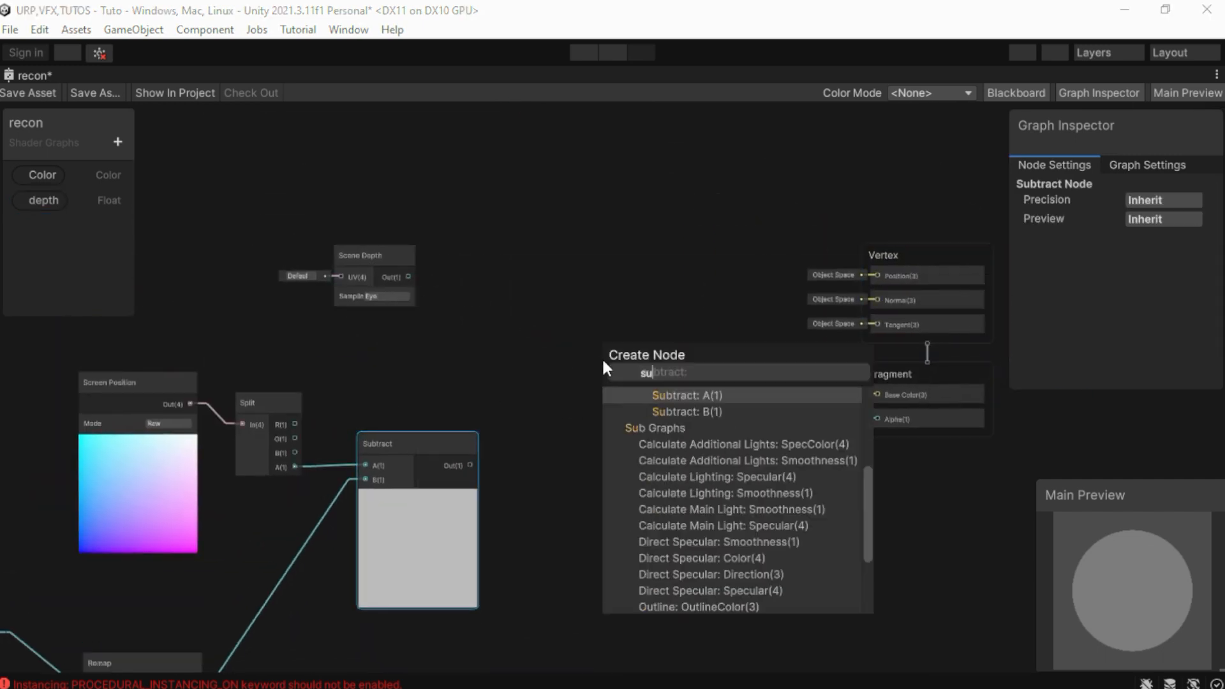
{"action": "key", "text": "Return"}
{"action": "left_click_drag", "start_coordinate": [470, 466], "coordinate": [602, 391]}
Place the Color property in the graph above the second Subtract node and move the Vertex and Fragment blocks further away
{"action": "scroll", "coordinate": [600, 391], "scroll_direction": "up", "scroll_amount": 2}
{"action": "middle_click_drag", "start_coordinate": [535, 417], "coordinate": [508, 366]}
{"action": "scroll", "coordinate": [465, 435], "scroll_direction": "down", "scroll_amount": 5}
{"action": "left_click_drag", "start_coordinate": [62, 181], "coordinate": [599, 268]}
{"action": "scroll", "coordinate": [539, 309], "scroll_direction": "up", "scroll_amount": 1}
{"action": "middle_click_drag", "start_coordinate": [704, 306], "coordinate": [548, 273]}
{"action": "scroll", "coordinate": [540, 310], "scroll_direction": "up", "scroll_amount": 2}
{"action": "left_click_drag", "start_coordinate": [683, 215], "coordinate": [884, 230]}
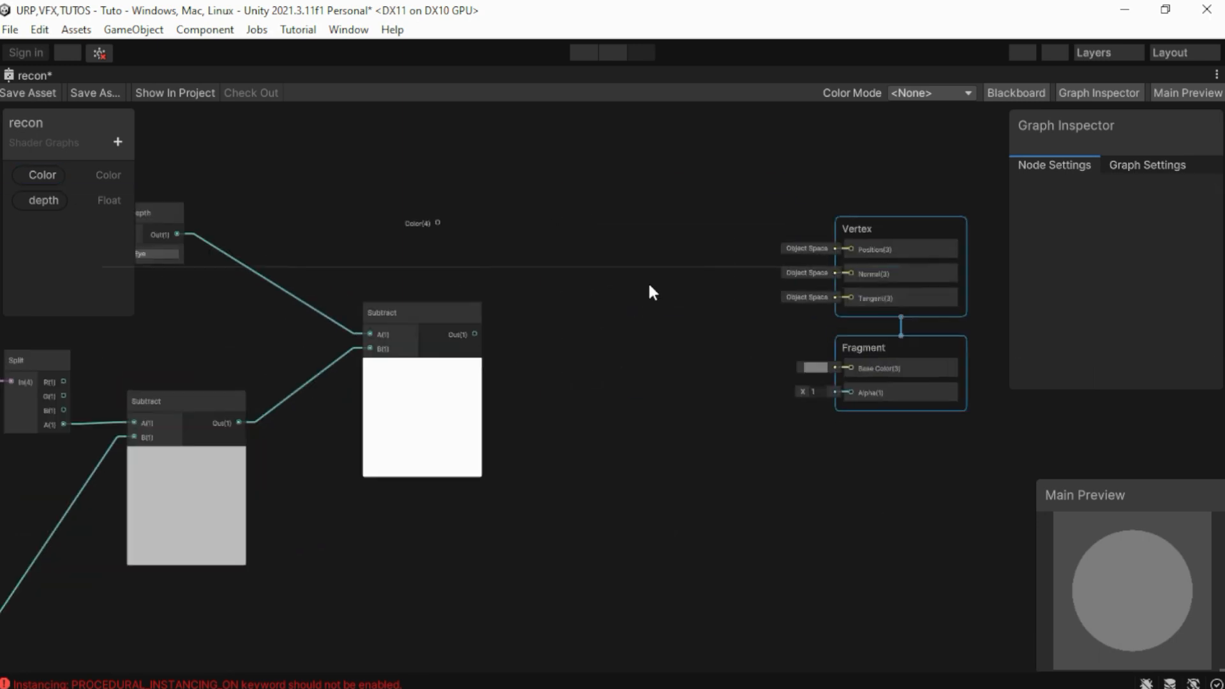
Add a Multiply node with the Color property on A and the second Subtract's output on B
{"action": "scroll", "coordinate": [649, 281], "scroll_direction": "up", "scroll_amount": 2}
{"action": "middle_click_drag", "start_coordinate": [648, 280], "coordinate": [571, 351]}
{"action": "left_click_drag", "start_coordinate": [291, 276], "coordinate": [515, 324]}
{"action": "type", "text": "mul"}
{"action": "key", "text": "Return"}
{"action": "left_click_drag", "start_coordinate": [344, 429], "coordinate": [523, 381]}
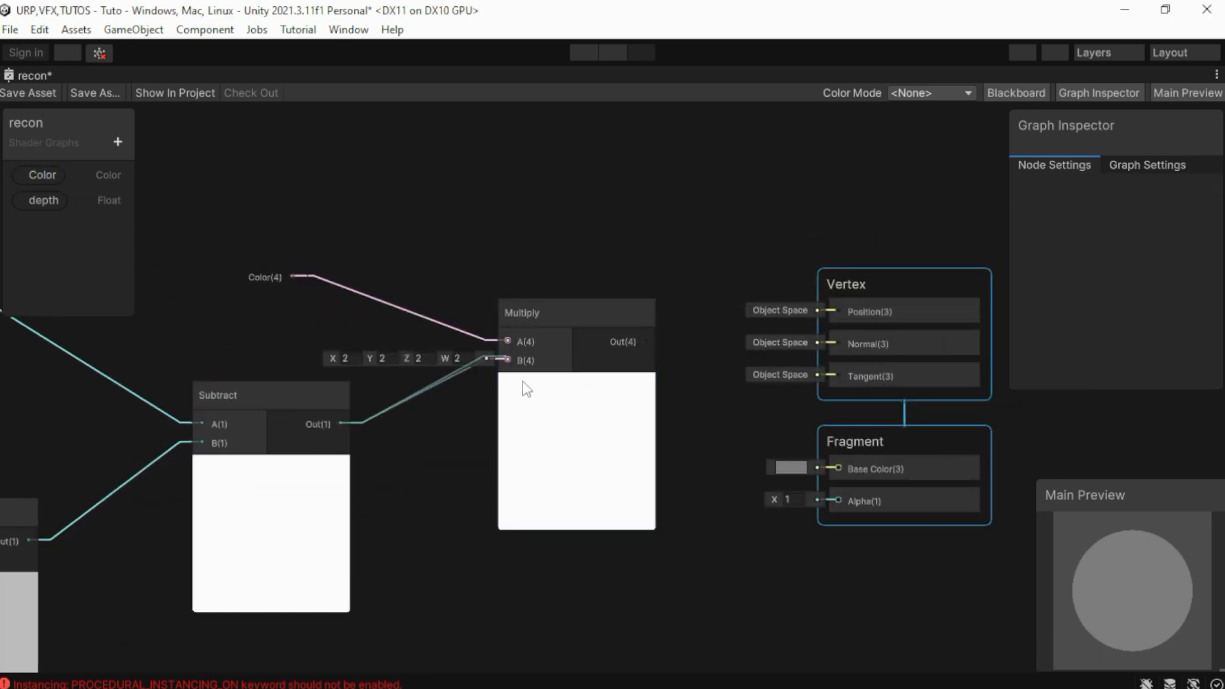
Connect the Multiply output to Base Color and to a new Split node, whose A output feeds Alpha
{"action": "middle_click_drag", "start_coordinate": [572, 542], "coordinate": [472, 551]}
{"action": "left_click_drag", "start_coordinate": [687, 319], "coordinate": [777, 316]}
{"action": "left_click_drag", "start_coordinate": [552, 359], "coordinate": [591, 514]}
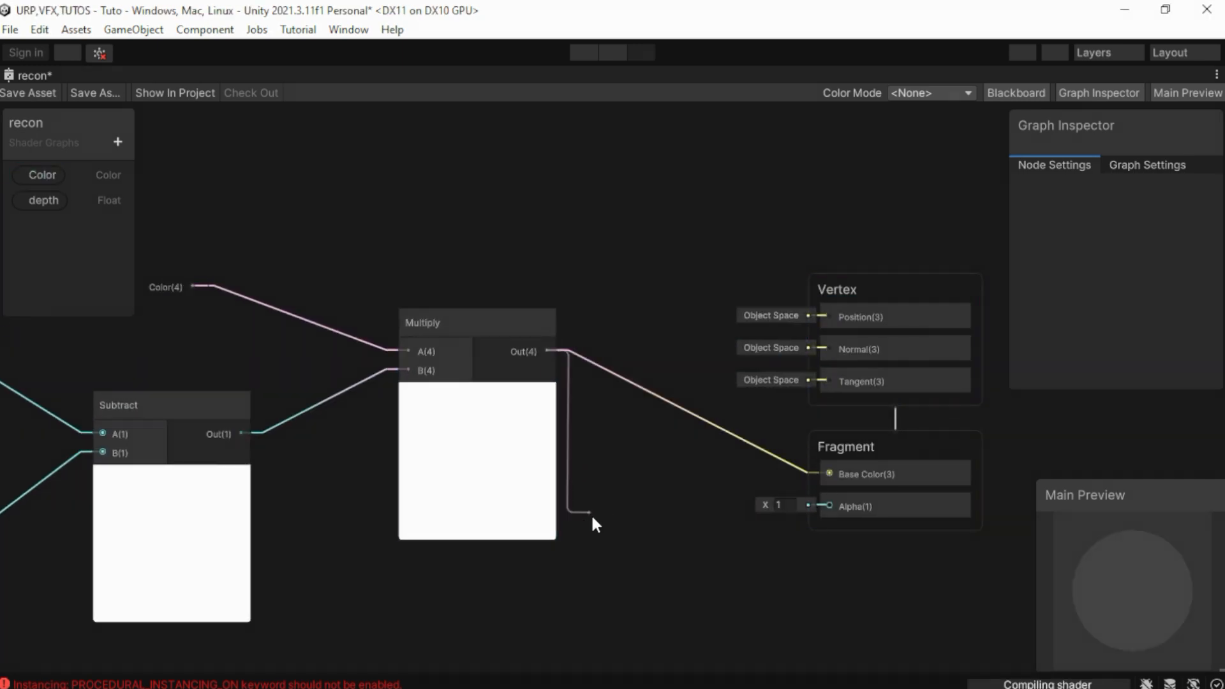
{"action": "type", "text": "split"}
{"action": "key", "text": "Return"}
{"action": "left_click_drag", "start_coordinate": [661, 587], "coordinate": [836, 503]}
Save the shader graph and enable alpha clipping with an Alpha Clip Threshold of 0
{"action": "middle_click_drag", "start_coordinate": [843, 578], "coordinate": [539, 450]}
{"action": "left_click", "coordinate": [29, 93]}
{"action": "left_click", "coordinate": [1147, 165]}
{"action": "scroll", "coordinate": [1144, 334], "scroll_direction": "down", "scroll_amount": 3}
{"action": "left_click", "coordinate": [1129, 344]}
{"action": "left_click", "coordinate": [547, 416]}
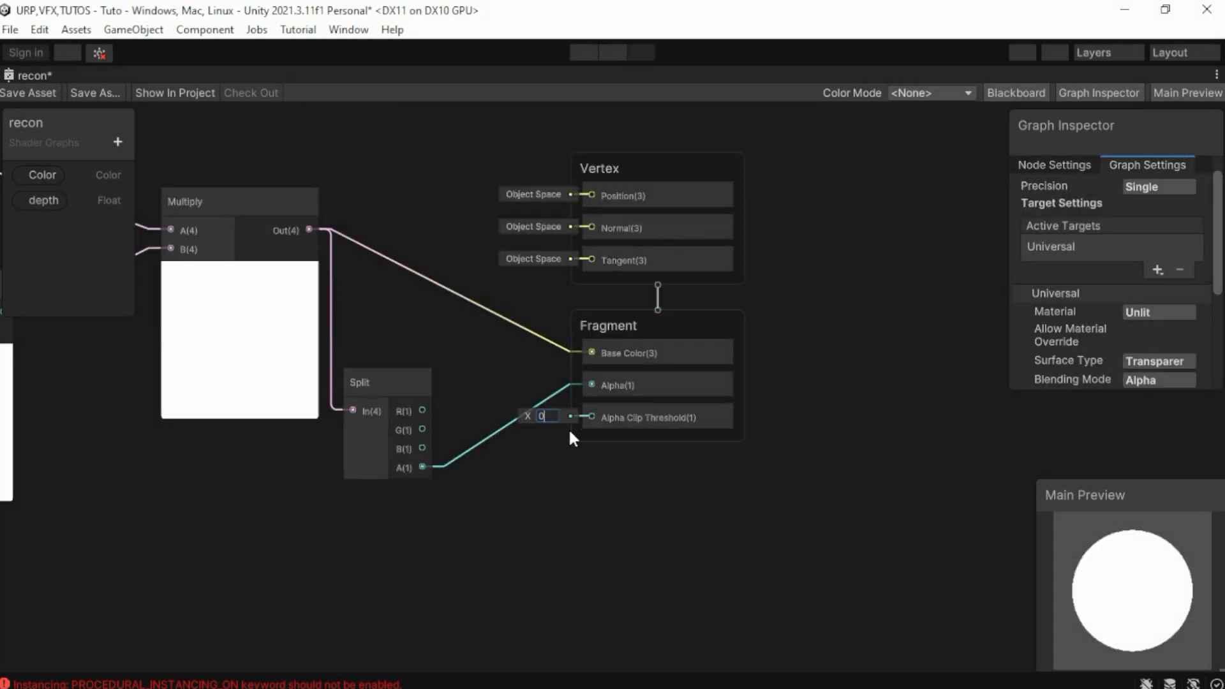
{"action": "type", "text": "0"}
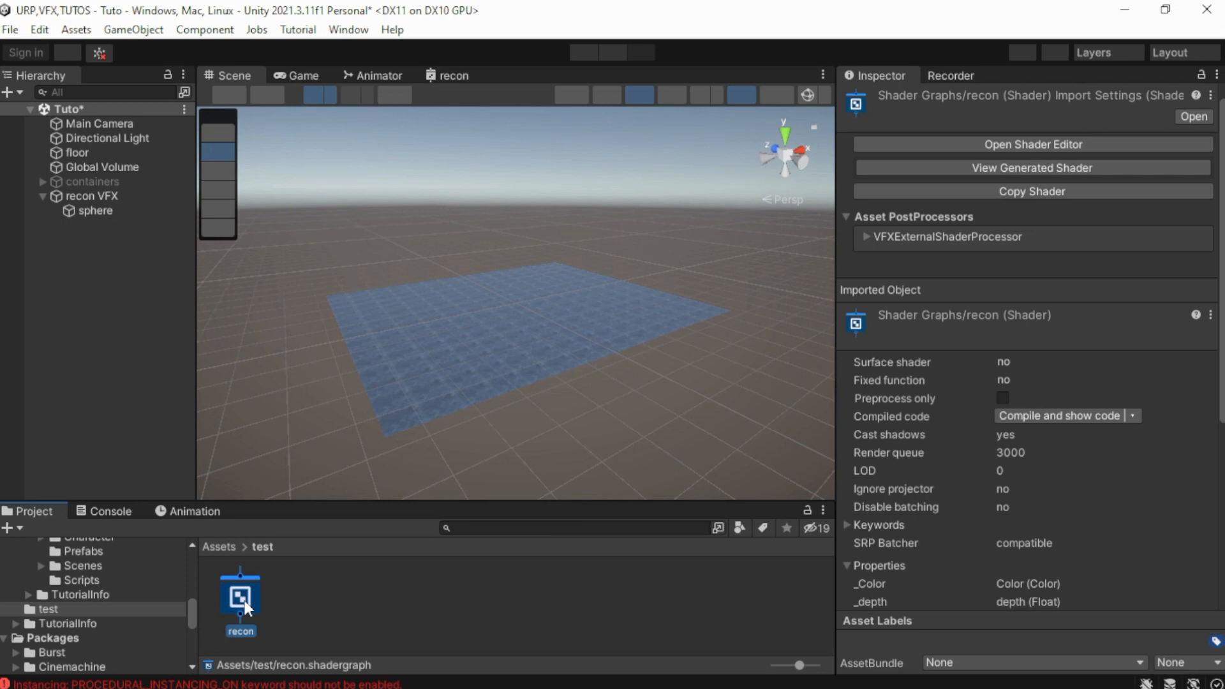
Create a material named recon mat from the recon shader, with Render Face set to Both and Cast Shadows off
{"action": "right_click", "coordinate": [241, 597]}
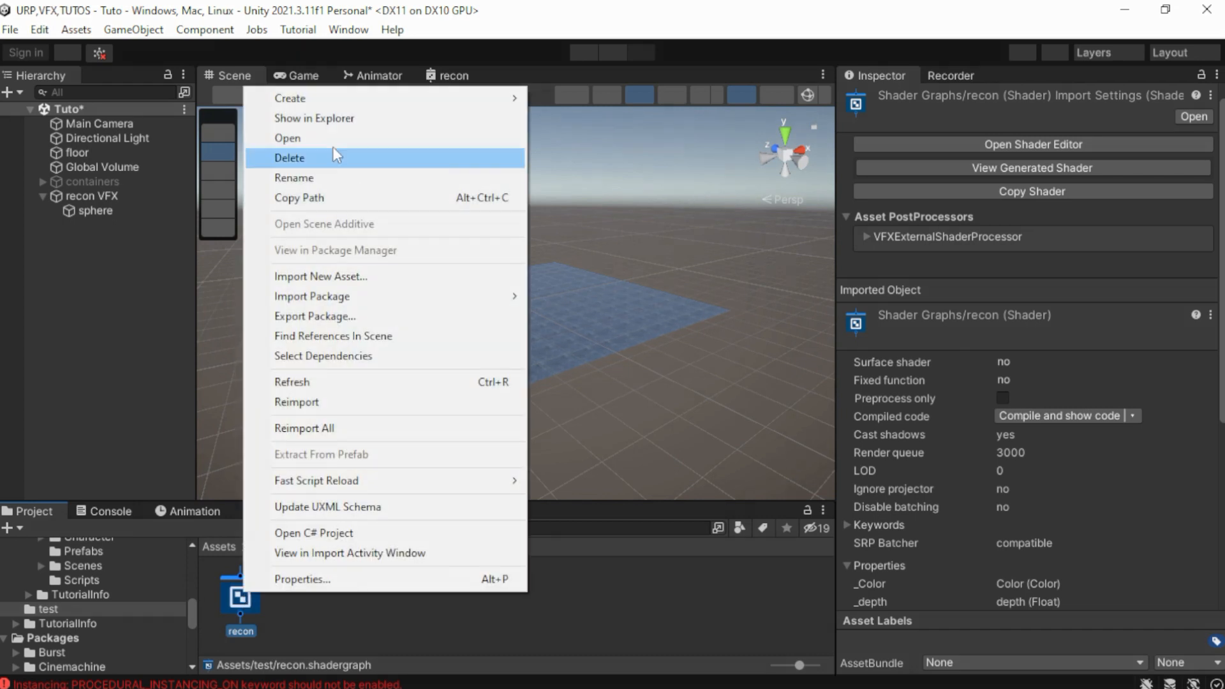
{"action": "mouse_move", "coordinate": [274, 96]}
{"action": "left_click", "coordinate": [576, 500]}
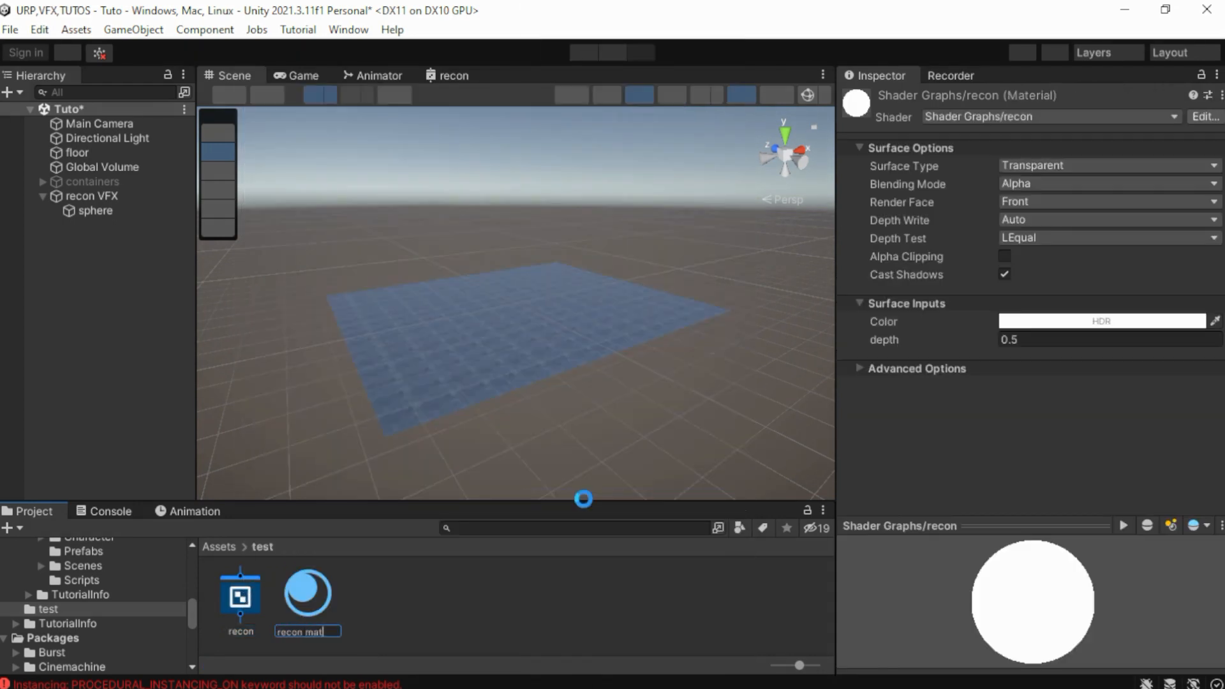
{"action": "key", "text": "Return"}
{"action": "left_click", "coordinate": [1072, 202]}
{"action": "left_click", "coordinate": [1031, 220]}
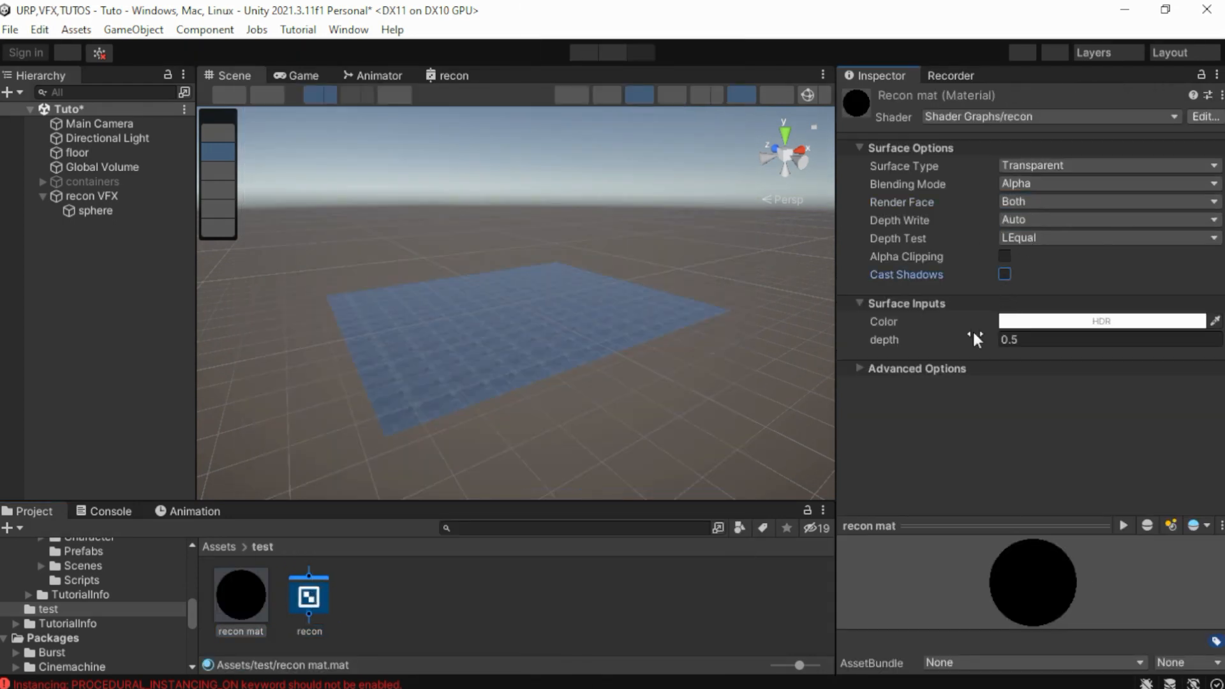
Assign recon mat as the material of the sphere's particle renderer and play the effect in the scene
{"action": "left_click", "coordinate": [96, 212]}
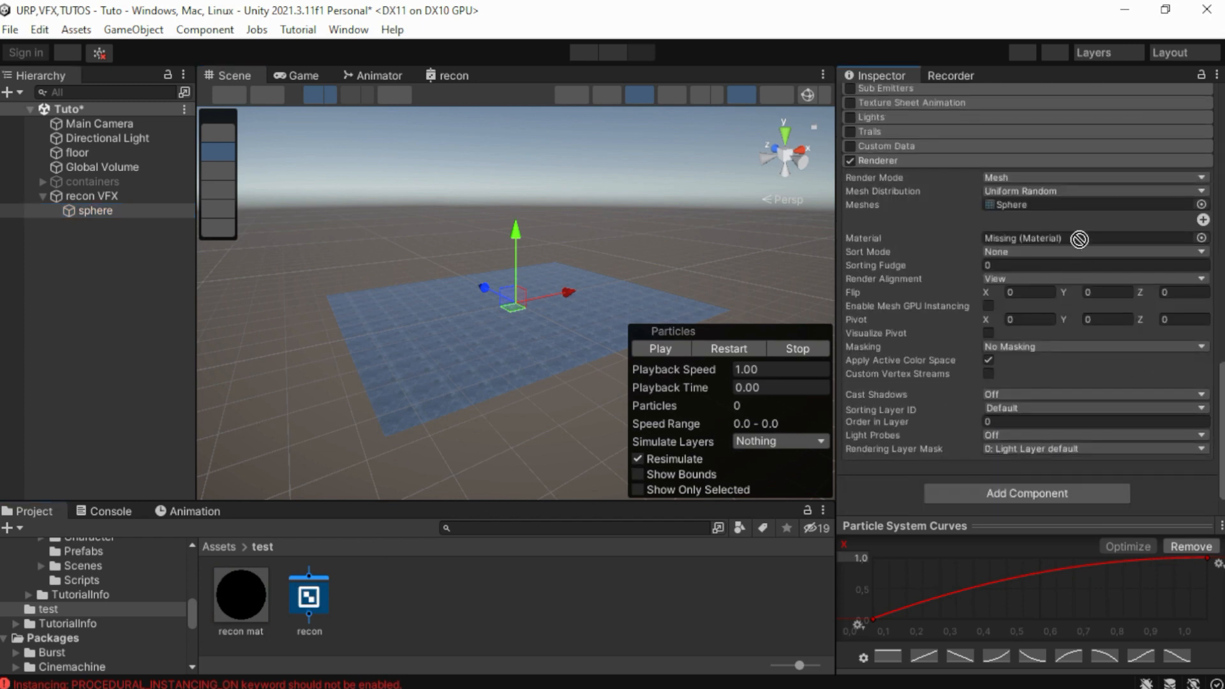
{"action": "left_click_drag", "start_coordinate": [1080, 240], "coordinate": [1076, 239]}
{"action": "scroll", "coordinate": [516, 301], "scroll_direction": "up", "scroll_amount": 6}
{"action": "left_click_drag", "start_coordinate": [514, 325], "coordinate": [612, 529], "text": "alt"}
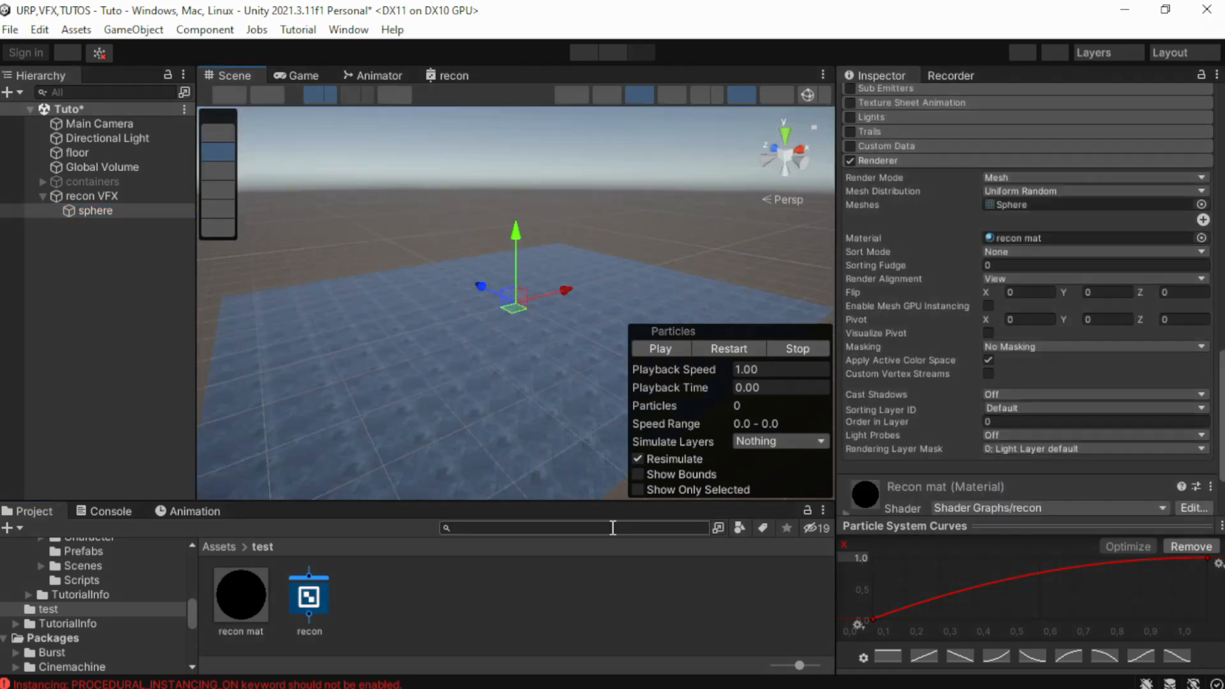
{"action": "left_click", "coordinate": [669, 347]}
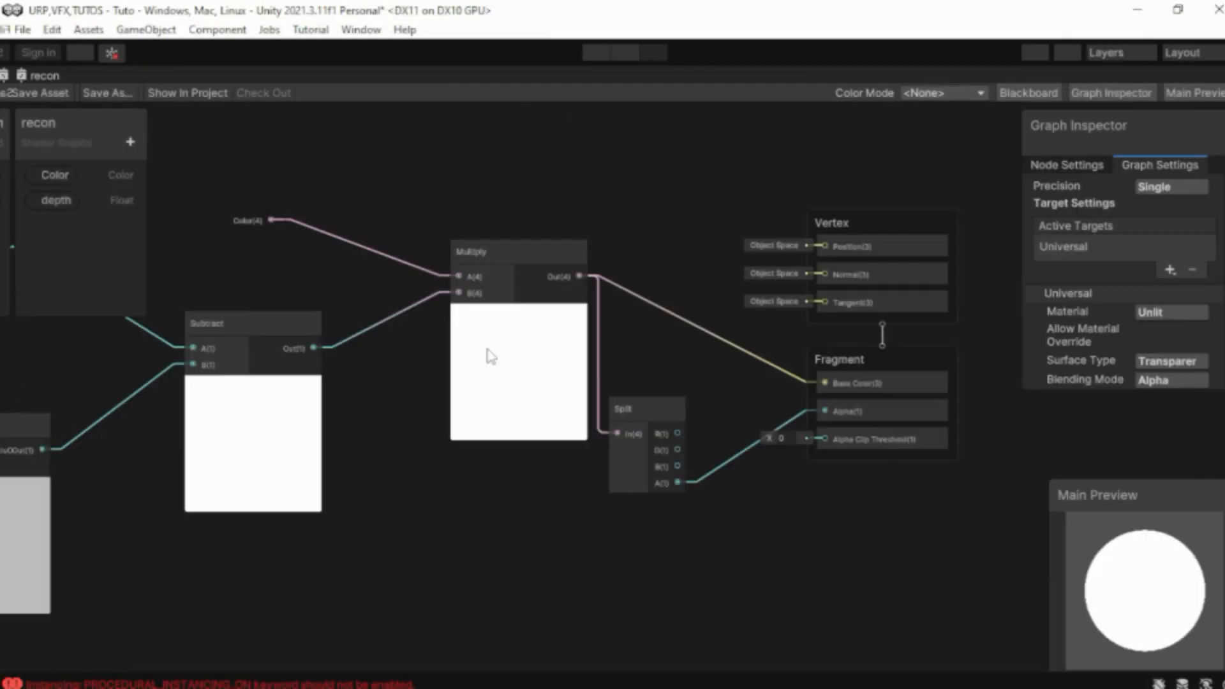
Add a One Minus node fed by the second Subtract's output and delete the direct connection from Subtract to Multiply
{"action": "left_click_drag", "start_coordinate": [520, 255], "coordinate": [753, 254]}
{"action": "key", "text": "space"}
{"action": "type", "text": "one"}
{"action": "key", "text": "Return"}
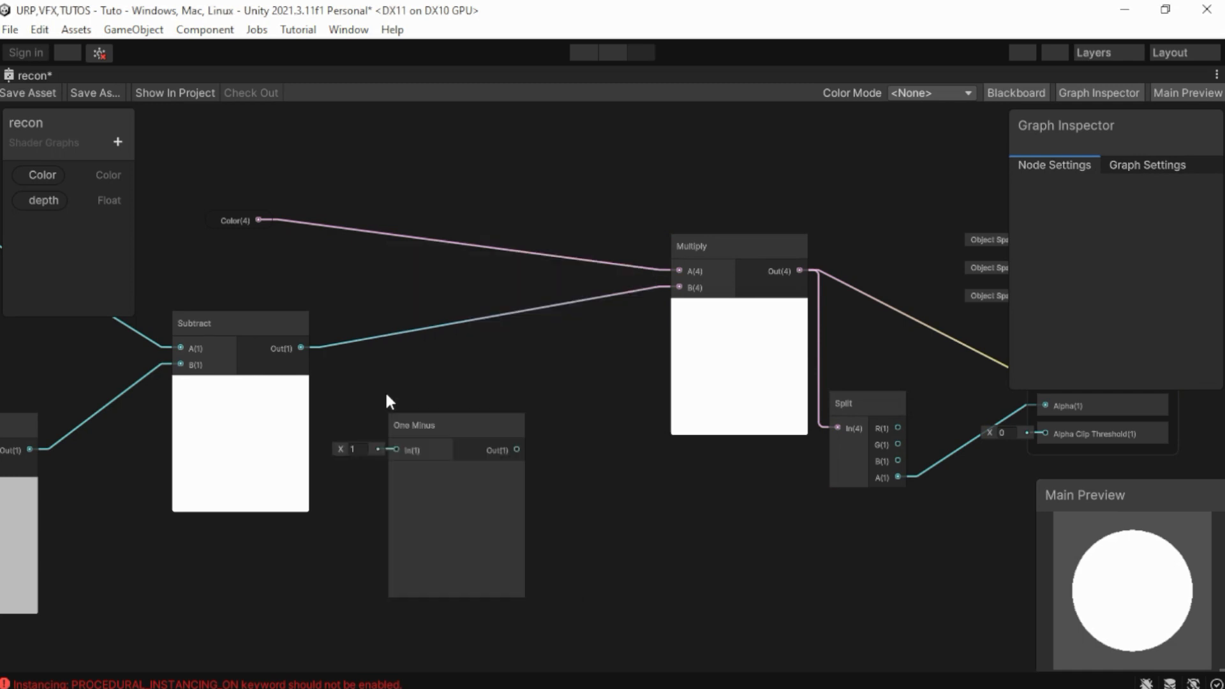
{"action": "left_click_drag", "start_coordinate": [402, 426], "coordinate": [397, 402]}
{"action": "left_click_drag", "start_coordinate": [390, 427], "coordinate": [300, 348]}
{"action": "left_click", "coordinate": [420, 327]}
{"action": "key", "text": "Delete"}
Feed the One Minus output into the In port of a new Smoothstep node and connect its output to Multiply's B
{"action": "left_click_drag", "start_coordinate": [511, 427], "coordinate": [553, 423]}
{"action": "type", "text": "smoo"}
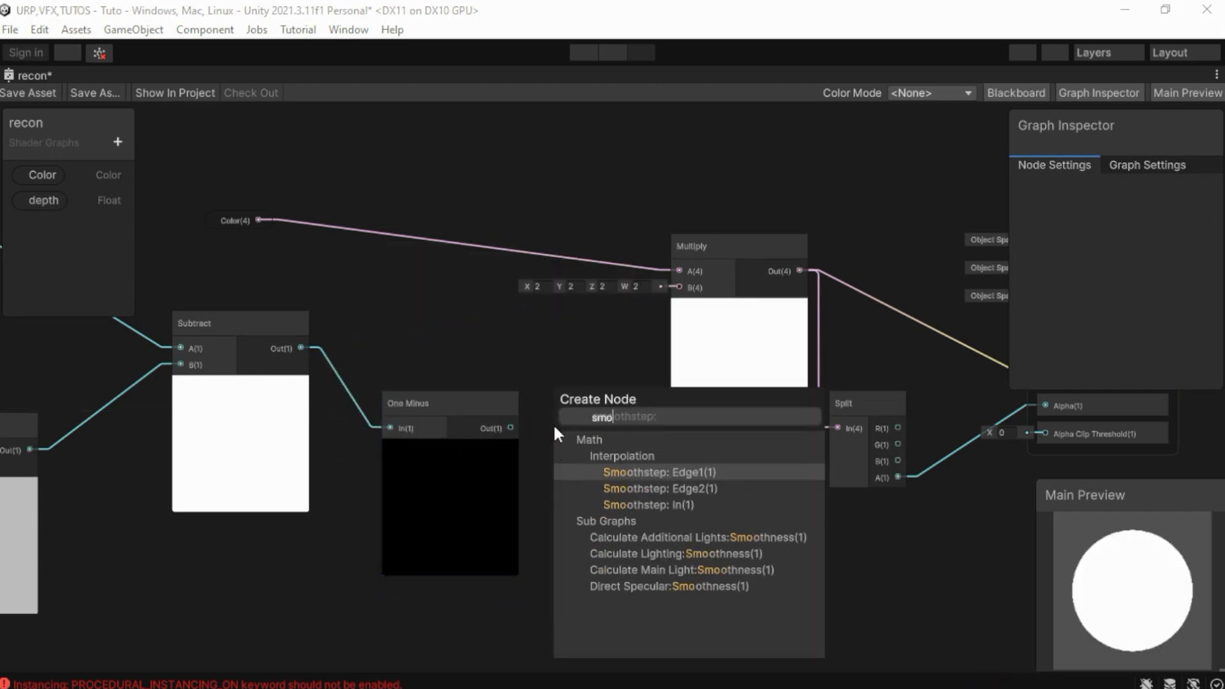
{"action": "key", "text": "Down"}
{"action": "key", "text": "Down"}
{"action": "key", "text": "Return"}
{"action": "middle_click_drag", "start_coordinate": [624, 486], "coordinate": [428, 501]}
{"action": "left_click_drag", "start_coordinate": [440, 622], "coordinate": [874, 255]}
{"action": "left_click_drag", "start_coordinate": [614, 263], "coordinate": [777, 263]}
{"action": "left_click", "coordinate": [491, 391]}
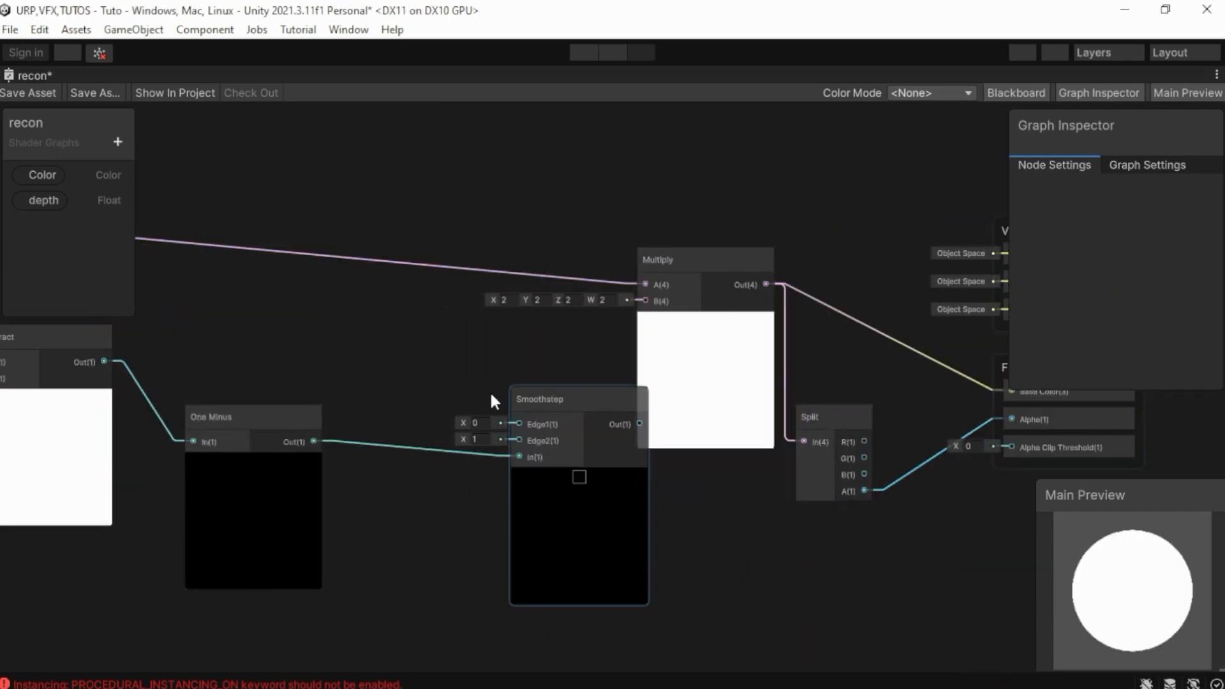
{"action": "left_click_drag", "start_coordinate": [546, 399], "coordinate": [427, 395]}
{"action": "left_click_drag", "start_coordinate": [648, 300], "coordinate": [647, 301]}
Move the Color property next to the Multiply node and shift the Split node and output blocks away from it
{"action": "middle_click_drag", "start_coordinate": [710, 487], "coordinate": [488, 490]}
{"action": "middle_click_drag", "start_coordinate": [255, 307], "coordinate": [554, 312]}
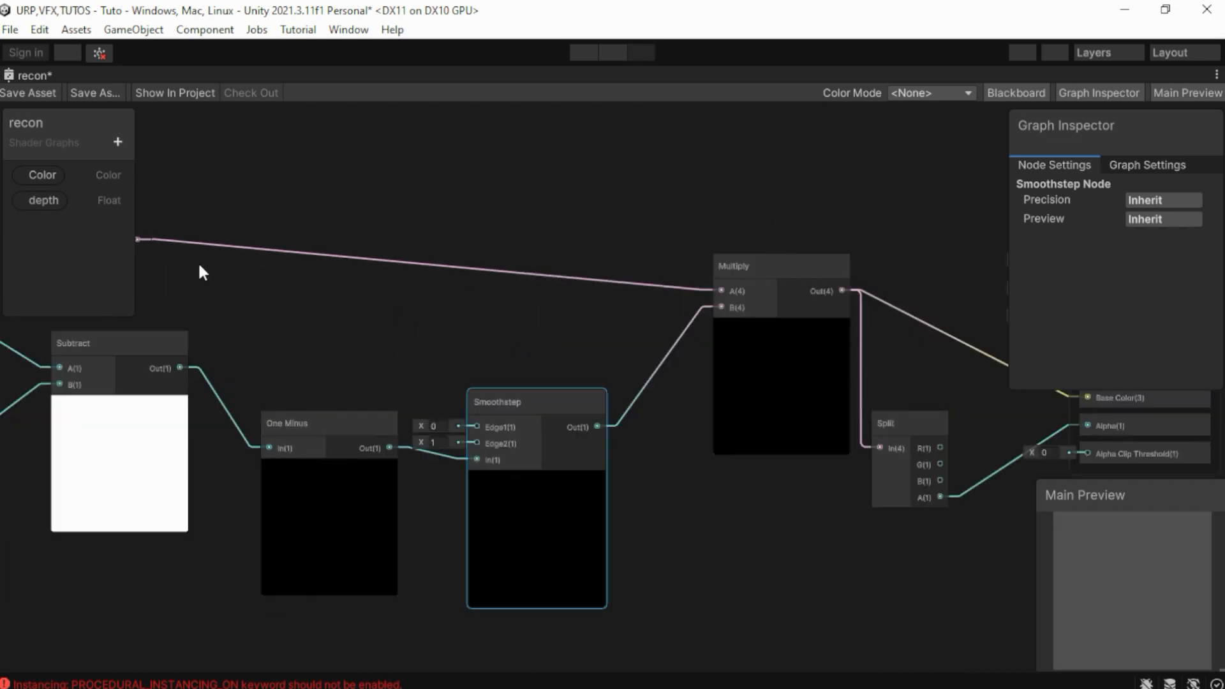
{"action": "middle_click_drag", "start_coordinate": [197, 262], "coordinate": [318, 283]}
{"action": "left_click_drag", "start_coordinate": [220, 259], "coordinate": [700, 297]}
{"action": "middle_click_drag", "start_coordinate": [813, 566], "coordinate": [357, 545]}
{"action": "left_click_drag", "start_coordinate": [555, 547], "coordinate": [813, 186]}
{"action": "left_click_drag", "start_coordinate": [745, 270], "coordinate": [1004, 252]}
Add a Vertex Color node and place it above the Multiply node
{"action": "left_click", "coordinate": [404, 137]}
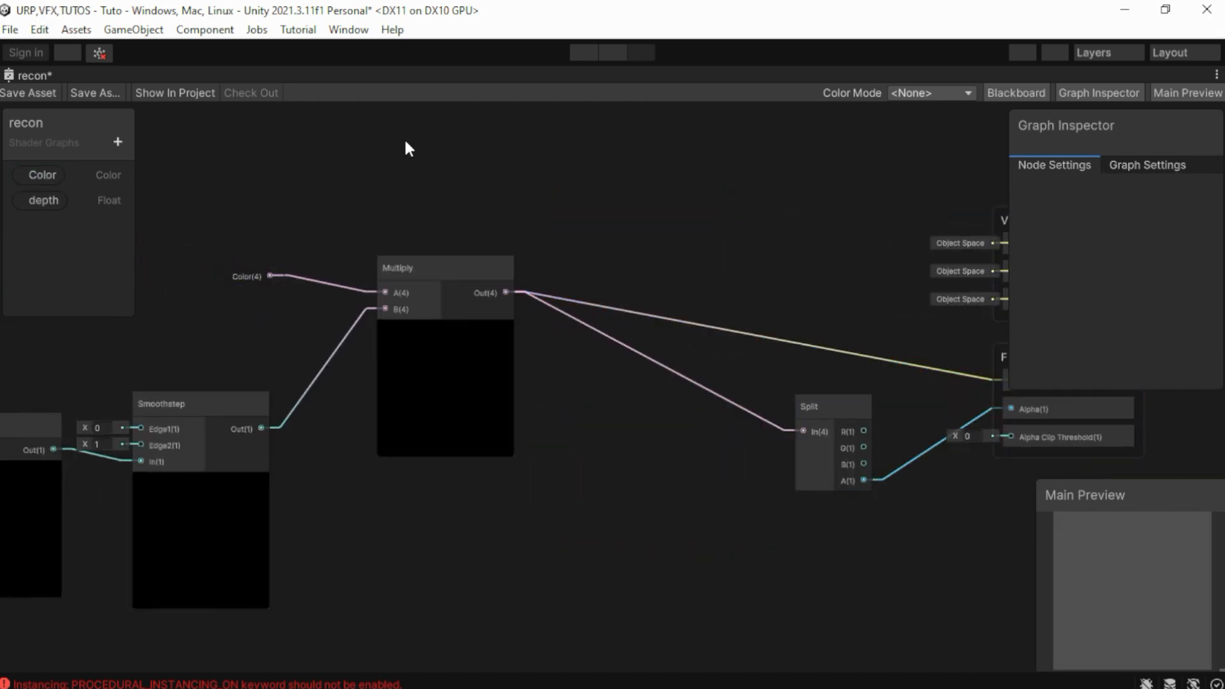
{"action": "key", "text": "space"}
{"action": "type", "text": "vert"}
{"action": "double_click", "coordinate": [479, 86]}
{"action": "middle_click_drag", "start_coordinate": [637, 281], "coordinate": [508, 348]}
{"action": "key", "text": "space"}
{"action": "type", "text": "vert"}
{"action": "double_click", "coordinate": [503, 170]}
{"action": "left_click_drag", "start_coordinate": [504, 261], "coordinate": [265, 168]}
Multiply the Vertex Color by the first Multiply's output in a new Multiply node, removing the old links to Base Color and Split
{"action": "left_click_drag", "start_coordinate": [359, 197], "coordinate": [565, 244]}
{"action": "type", "text": "mul"}
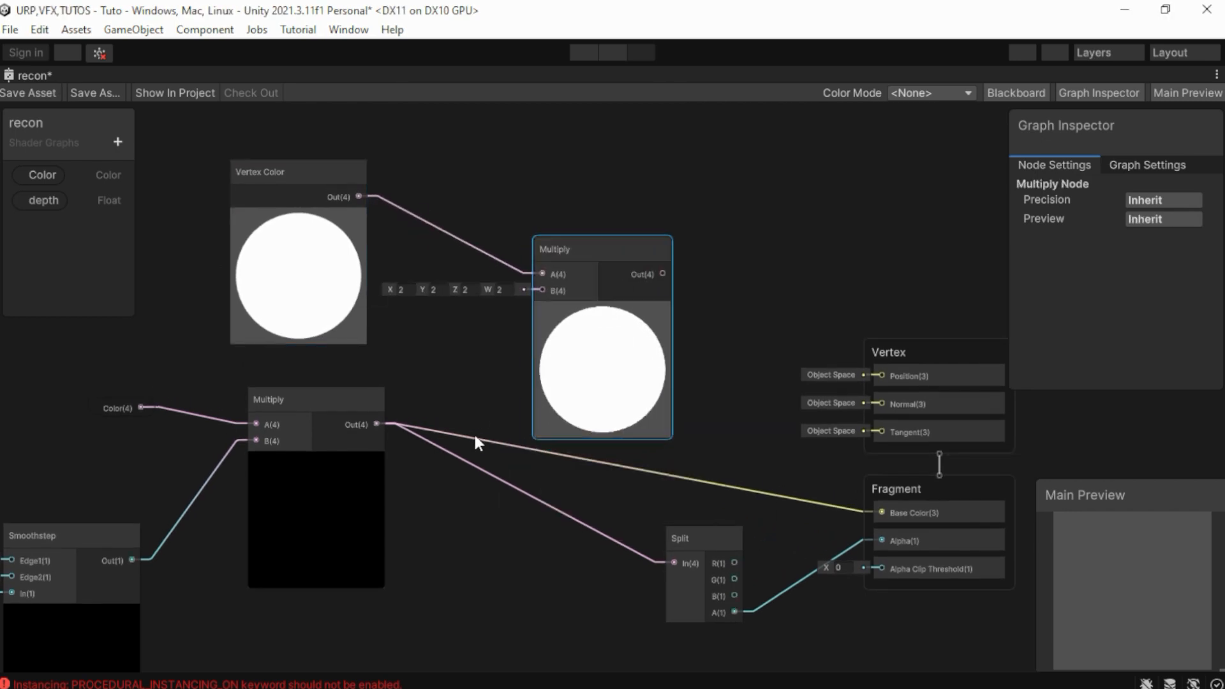
{"action": "left_click", "coordinate": [475, 437]}
{"action": "key", "text": "Delete"}
{"action": "left_click", "coordinate": [477, 466]}
{"action": "key", "text": "Delete"}
{"action": "left_click_drag", "start_coordinate": [377, 423], "coordinate": [542, 291]}
Make room beside the new Multiply node and connect its output to Base Color and the Split node's input
{"action": "middle_click_drag", "start_coordinate": [677, 401], "coordinate": [461, 414]}
{"action": "left_click_drag", "start_coordinate": [434, 600], "coordinate": [712, 396]}
{"action": "left_click_drag", "start_coordinate": [700, 361], "coordinate": [842, 325]}
{"action": "middle_click_drag", "start_coordinate": [644, 306], "coordinate": [527, 301]}
{"action": "left_click_drag", "start_coordinate": [329, 284], "coordinate": [502, 409]}
{"action": "left_click_drag", "start_coordinate": [482, 536], "coordinate": [483, 538]}
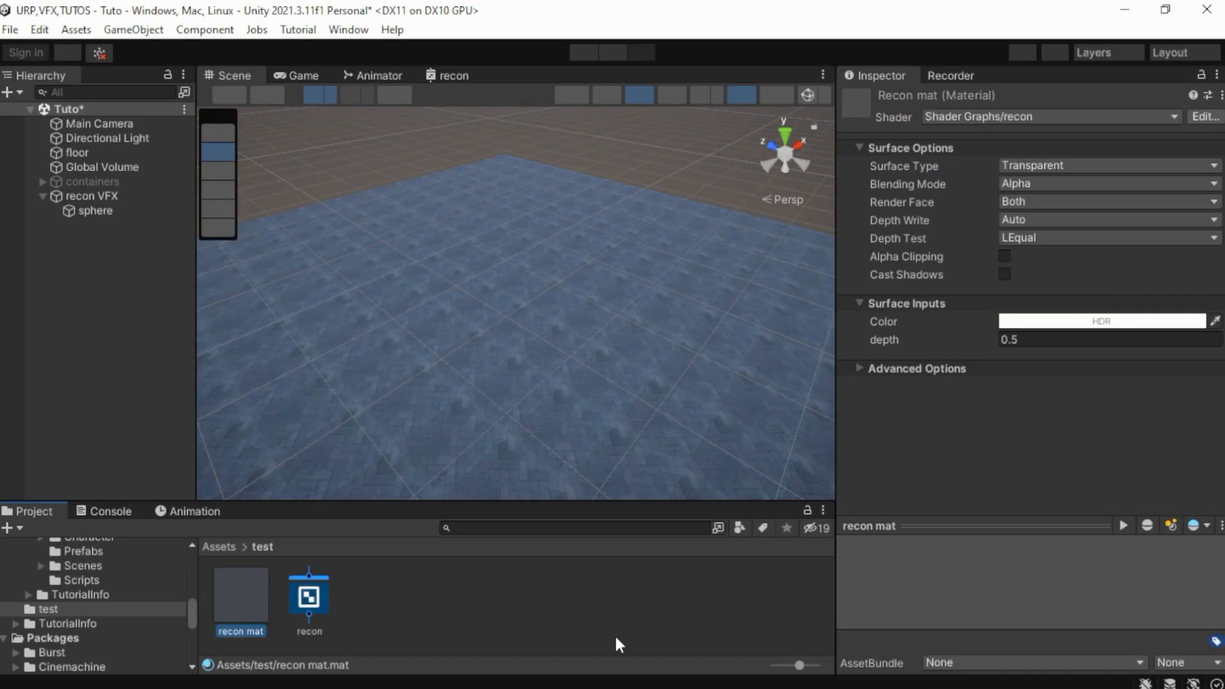
Set recon mat's HDR color to a light blue with RGB 41, 136, 203
{"action": "left_click", "coordinate": [1085, 321]}
{"action": "left_click", "coordinate": [1038, 339]}
{"action": "left_click", "coordinate": [1147, 275]}
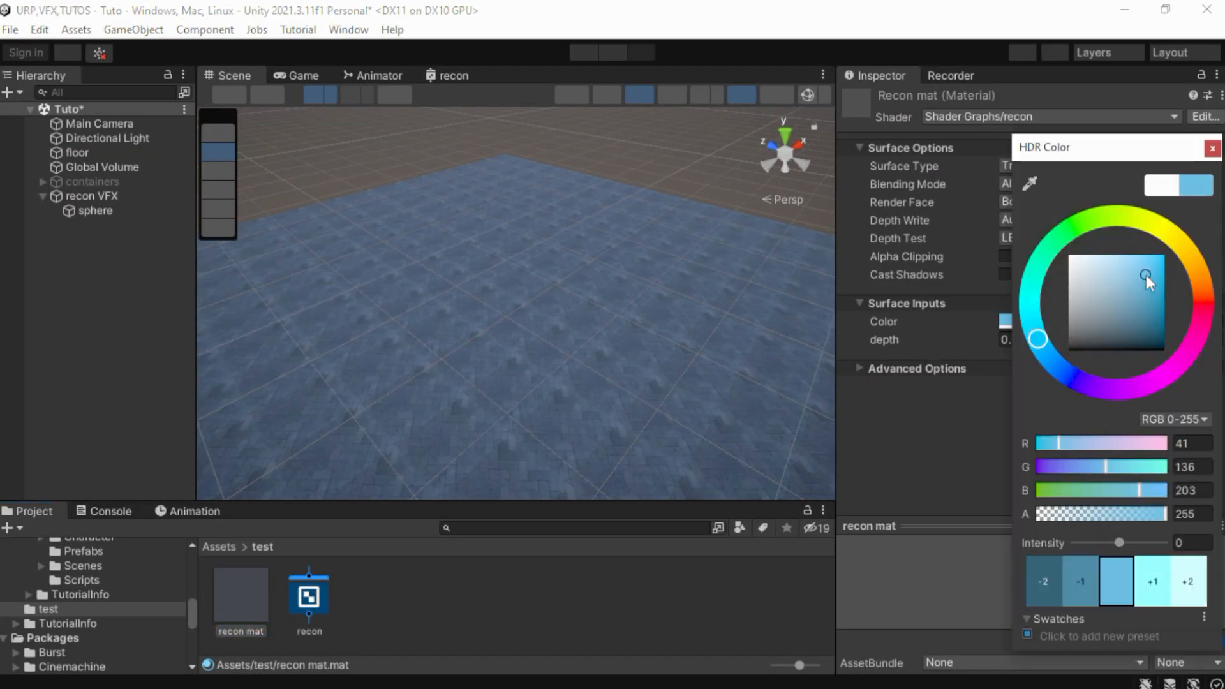
{"action": "left_click", "coordinate": [1213, 148]}
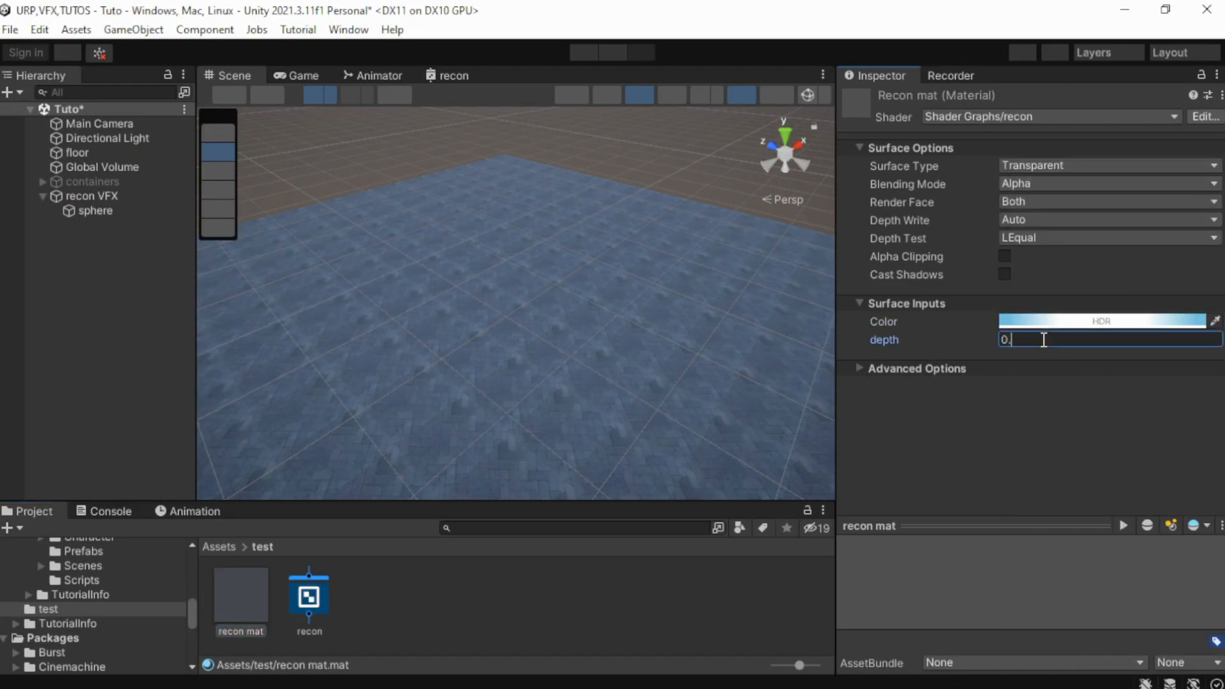
Play the sphere particle system in the scene to preview the recolored scan effect
{"action": "left_click", "coordinate": [128, 212]}
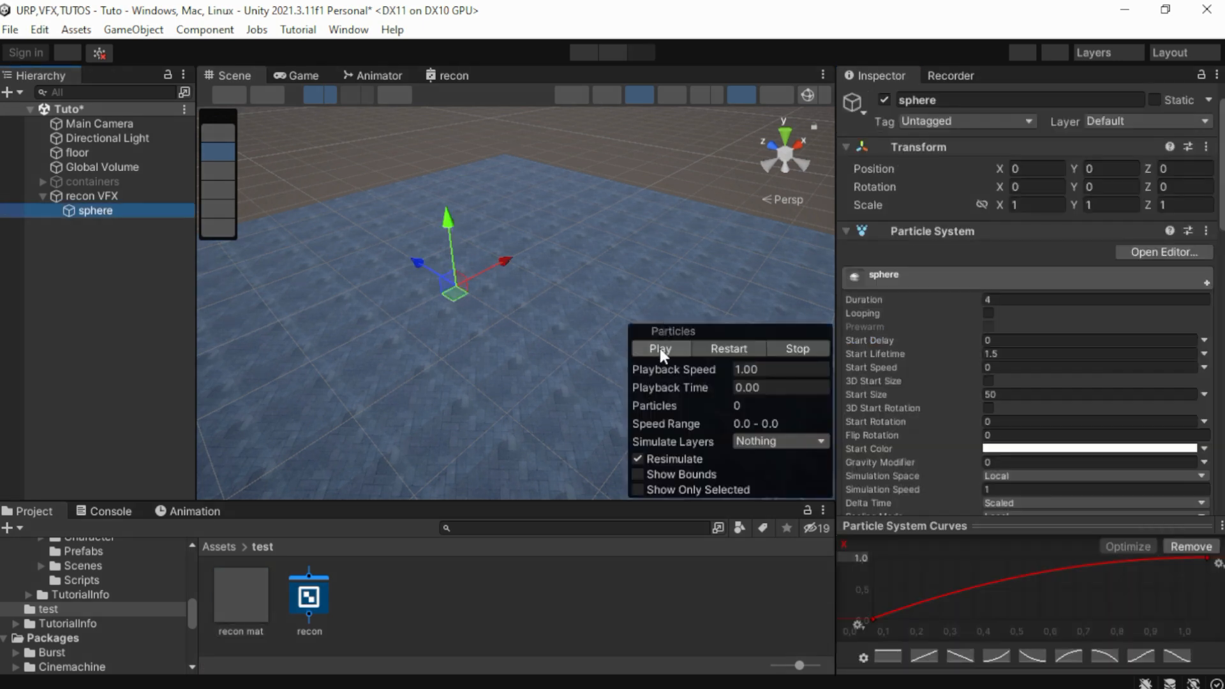
{"action": "left_click", "coordinate": [660, 348]}
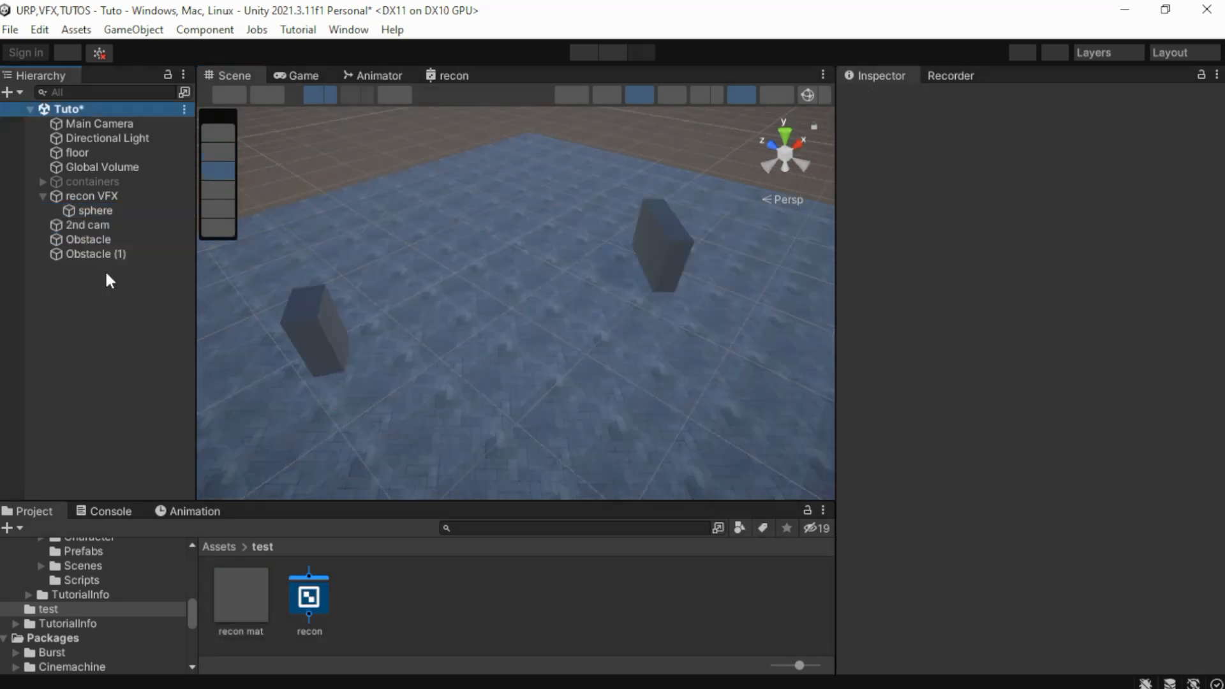
Enable Color over Lifetime on the sphere particle system with a gradient fading to alpha 0 at the end
{"action": "left_click", "coordinate": [95, 211]}
{"action": "scroll", "coordinate": [1028, 300], "scroll_direction": "down", "scroll_amount": 10}
{"action": "scroll", "coordinate": [1028, 255], "scroll_direction": "up", "scroll_amount": 3}
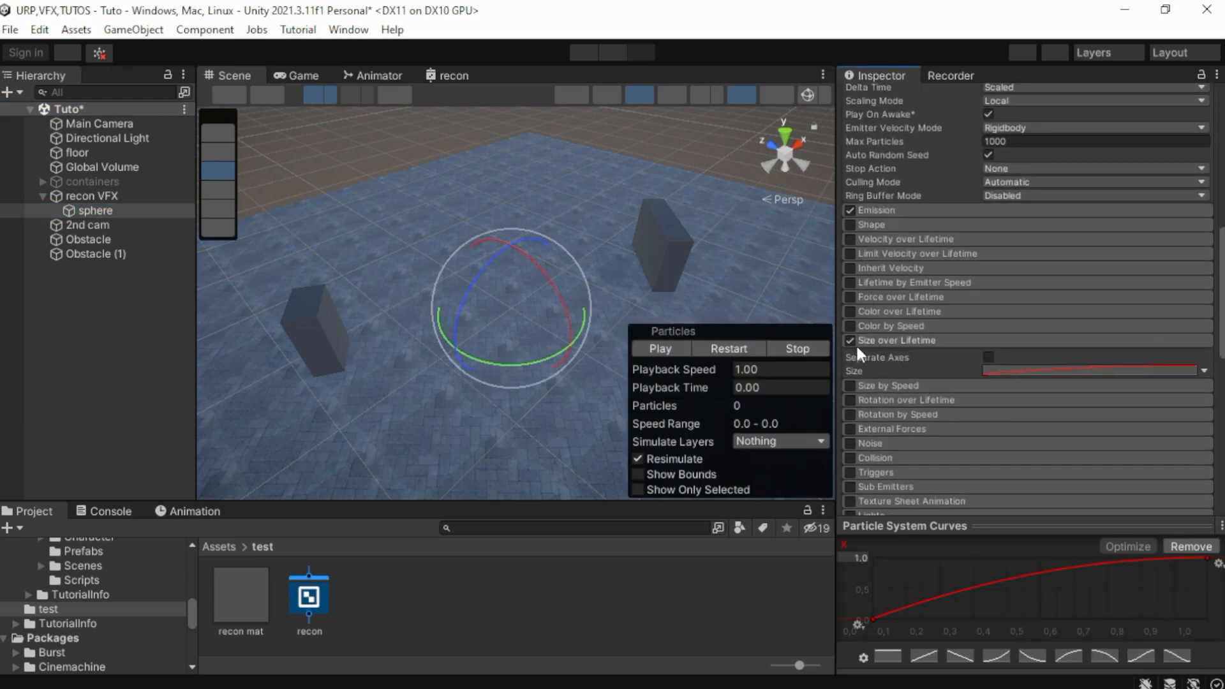
{"action": "left_click", "coordinate": [899, 315]}
{"action": "left_click", "coordinate": [1001, 329]}
{"action": "left_click", "coordinate": [1212, 190]}
{"action": "left_click_drag", "start_coordinate": [1030, 271], "coordinate": [954, 279]}
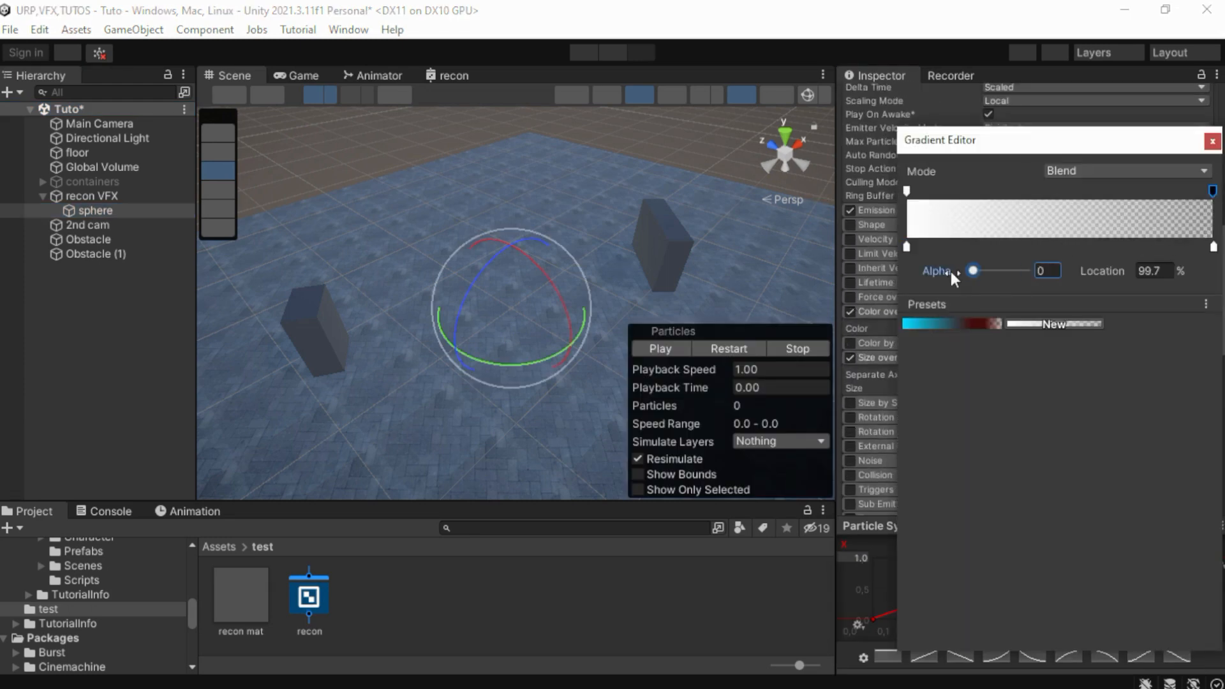
{"action": "left_click", "coordinate": [1212, 141]}
{"action": "scroll", "coordinate": [1027, 300], "scroll_direction": "up", "scroll_amount": 3}
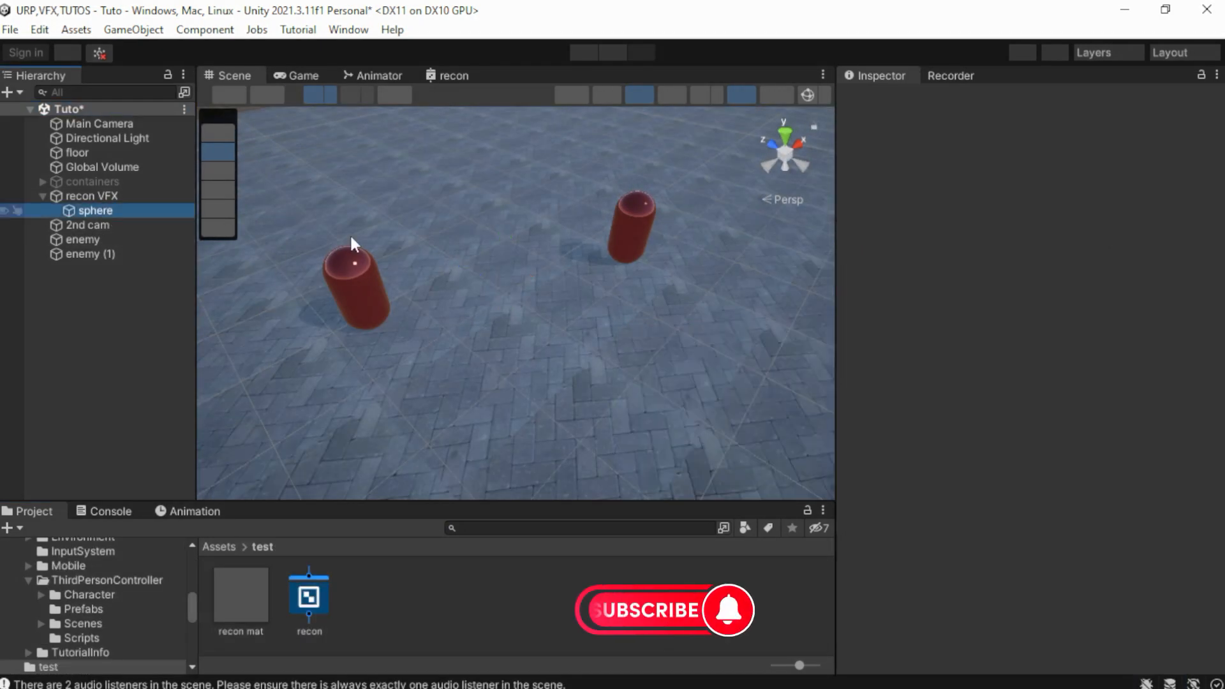
Try the Collision module on the sphere particle system, play the effect, and turn the module off again
{"action": "scroll", "coordinate": [858, 433], "scroll_direction": "down", "scroll_amount": 15}
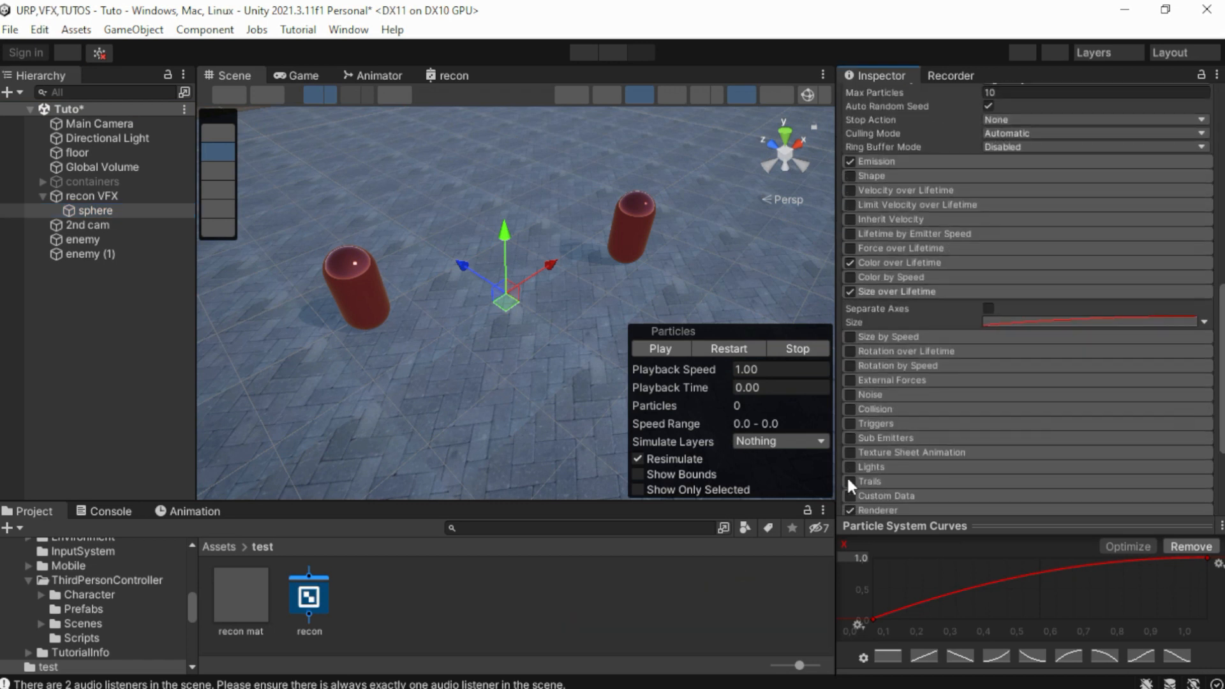
{"action": "left_click", "coordinate": [873, 361]}
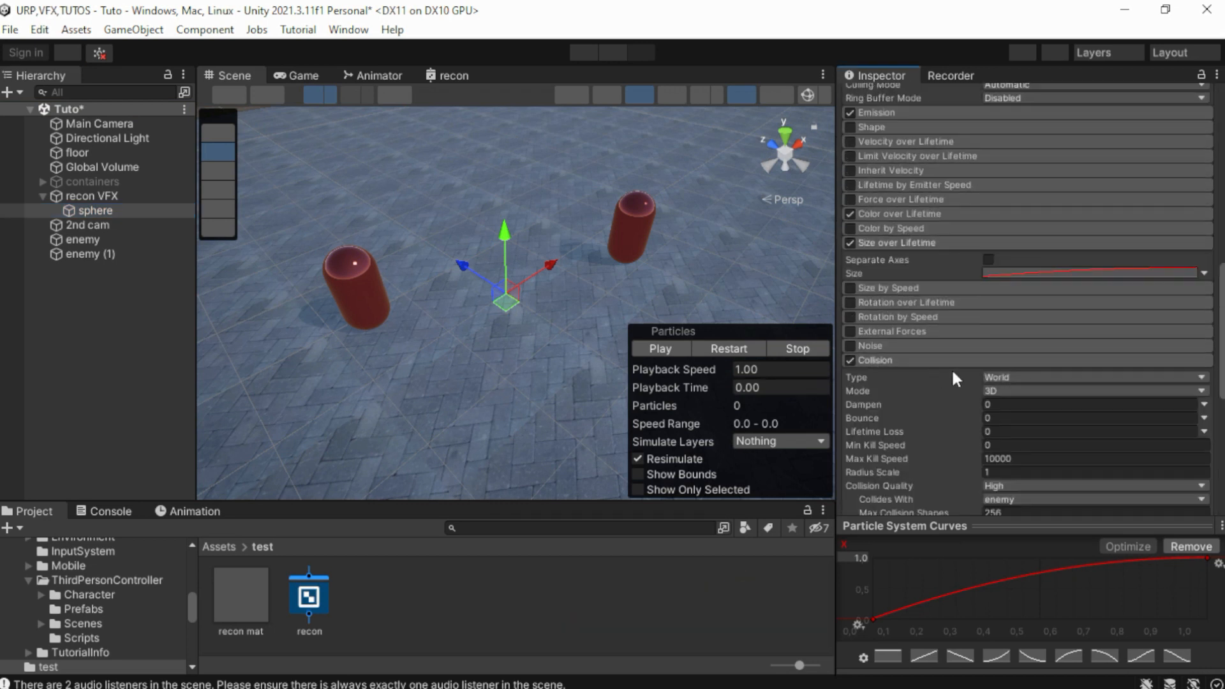
{"action": "scroll", "coordinate": [1109, 401], "scroll_direction": "down", "scroll_amount": 5}
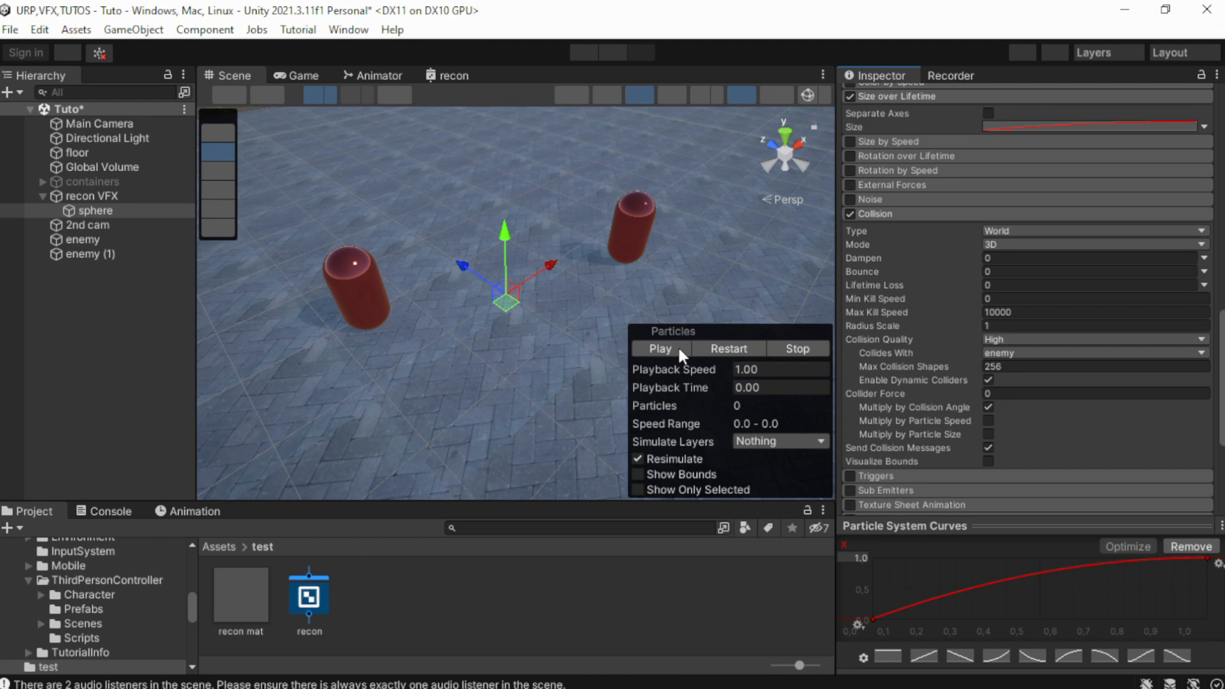
{"action": "left_click", "coordinate": [676, 347]}
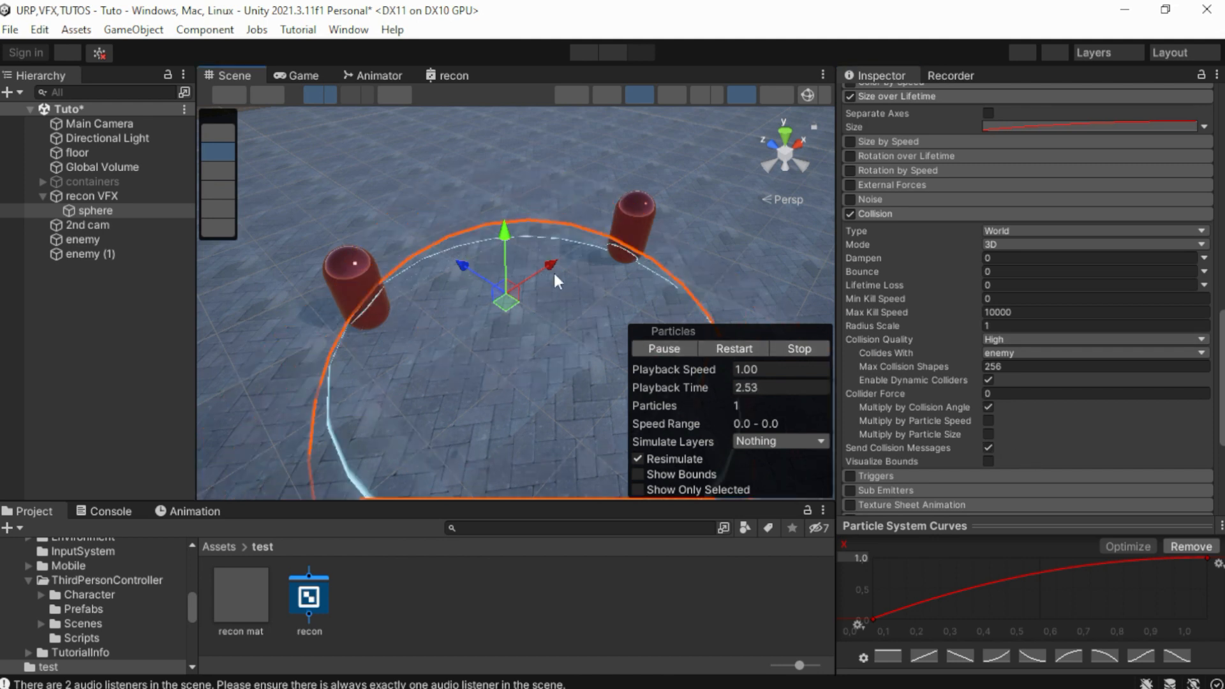
{"action": "left_click", "coordinate": [883, 215]}
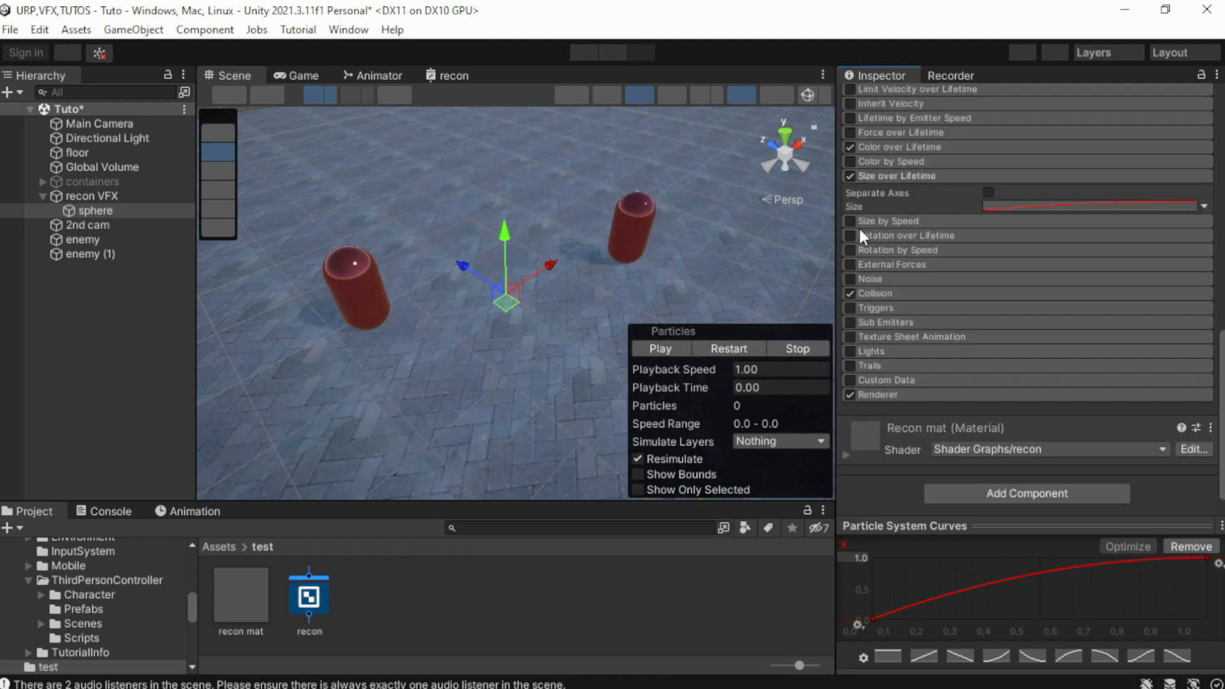
{"action": "left_click", "coordinate": [851, 295]}
Try the Triggers module on the sphere particle system, review its settings, and turn it off again
{"action": "left_click", "coordinate": [852, 308]}
{"action": "left_click", "coordinate": [872, 309]}
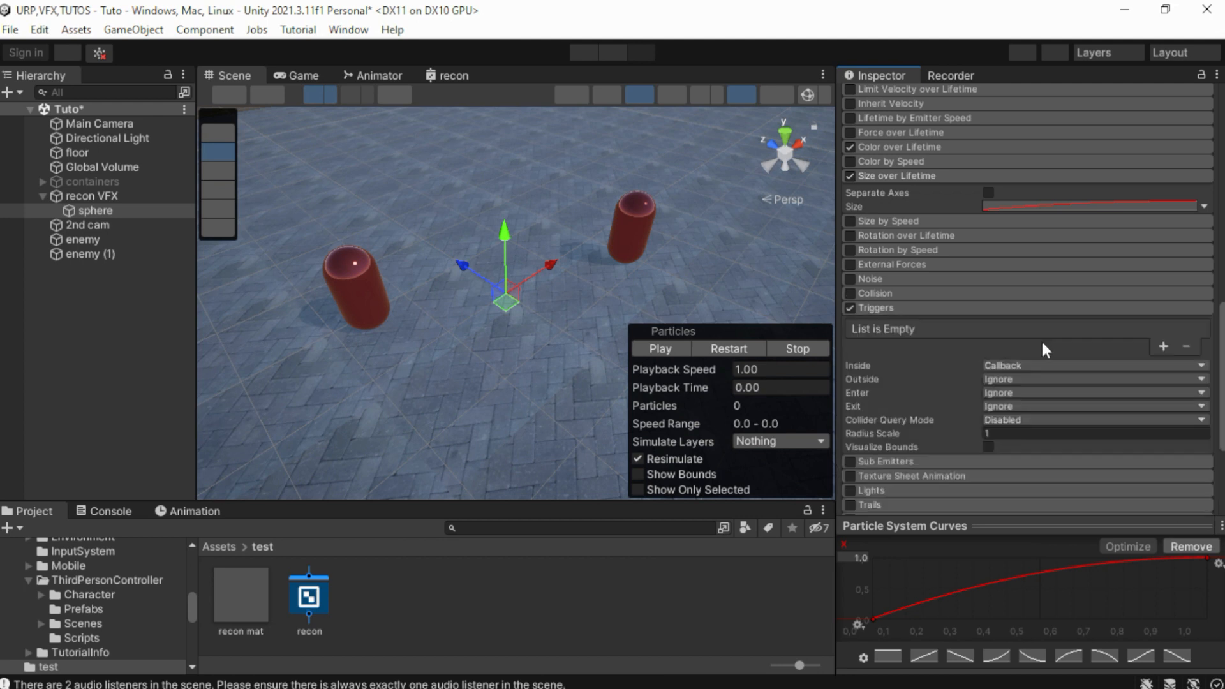
{"action": "scroll", "coordinate": [1014, 287], "scroll_direction": "down", "scroll_amount": 2}
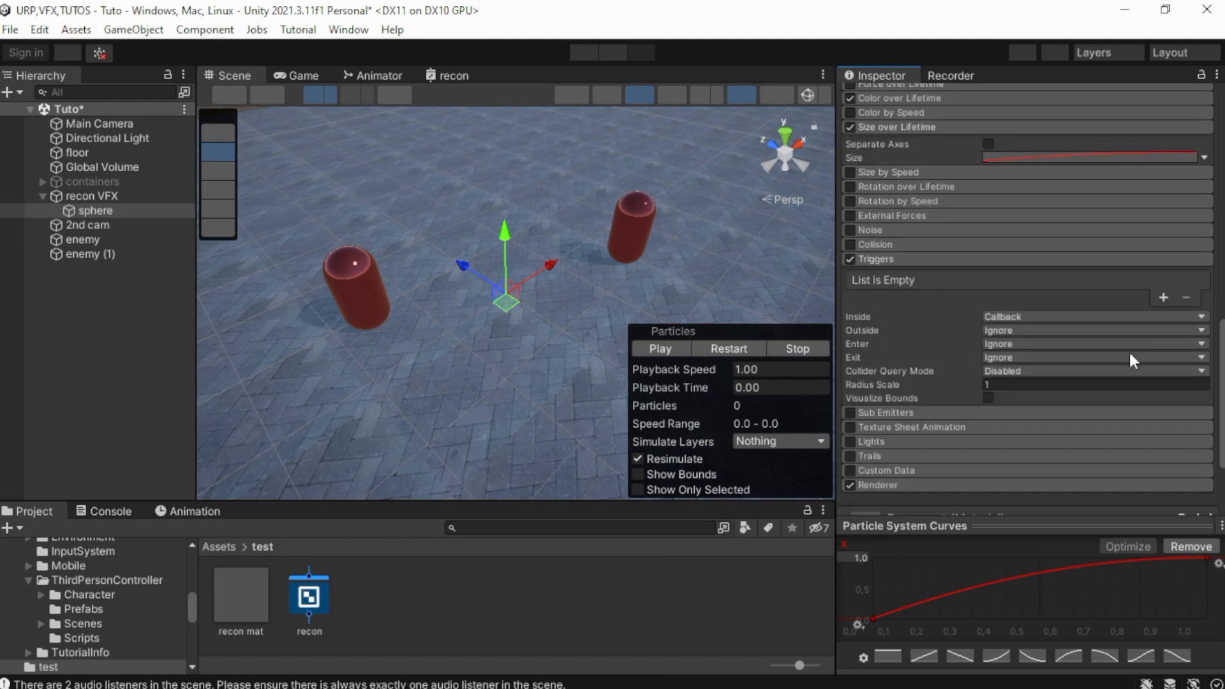
{"action": "left_click", "coordinate": [877, 260]}
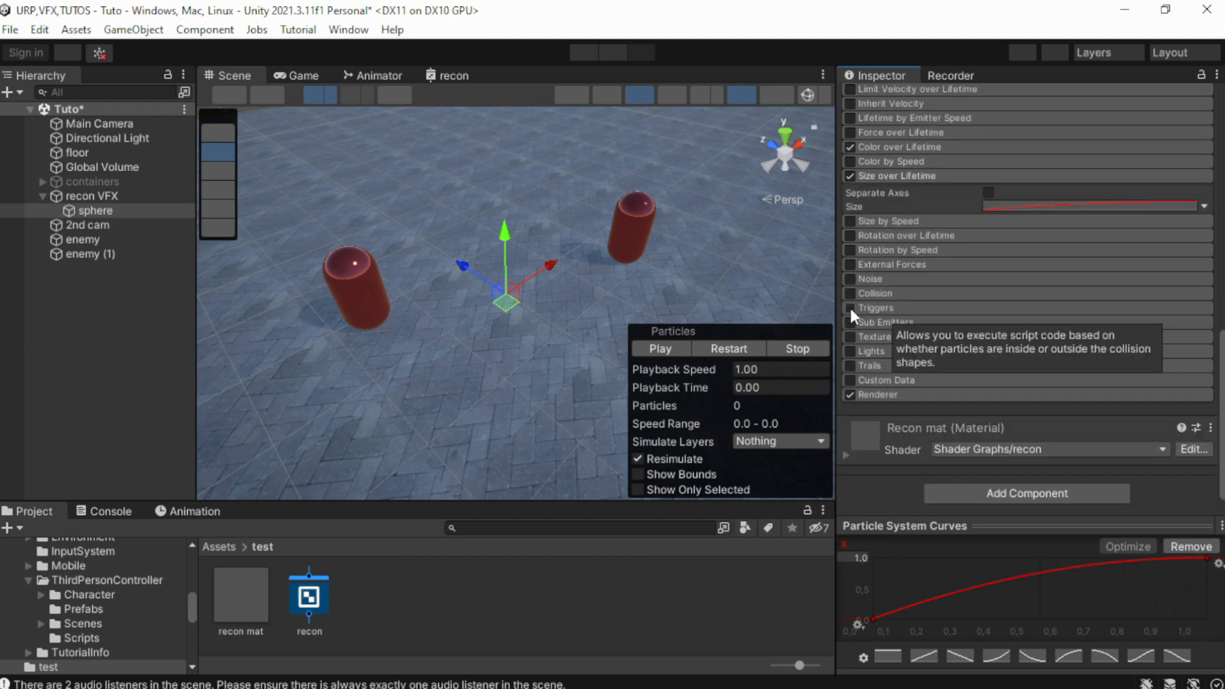
Add a Sphere Collider component to the sphere object
{"action": "left_click", "coordinate": [988, 491]}
{"action": "type", "text": "sphere"}
{"action": "left_click", "coordinate": [983, 459]}
{"action": "scroll", "coordinate": [980, 469], "scroll_direction": "down", "scroll_amount": 3}
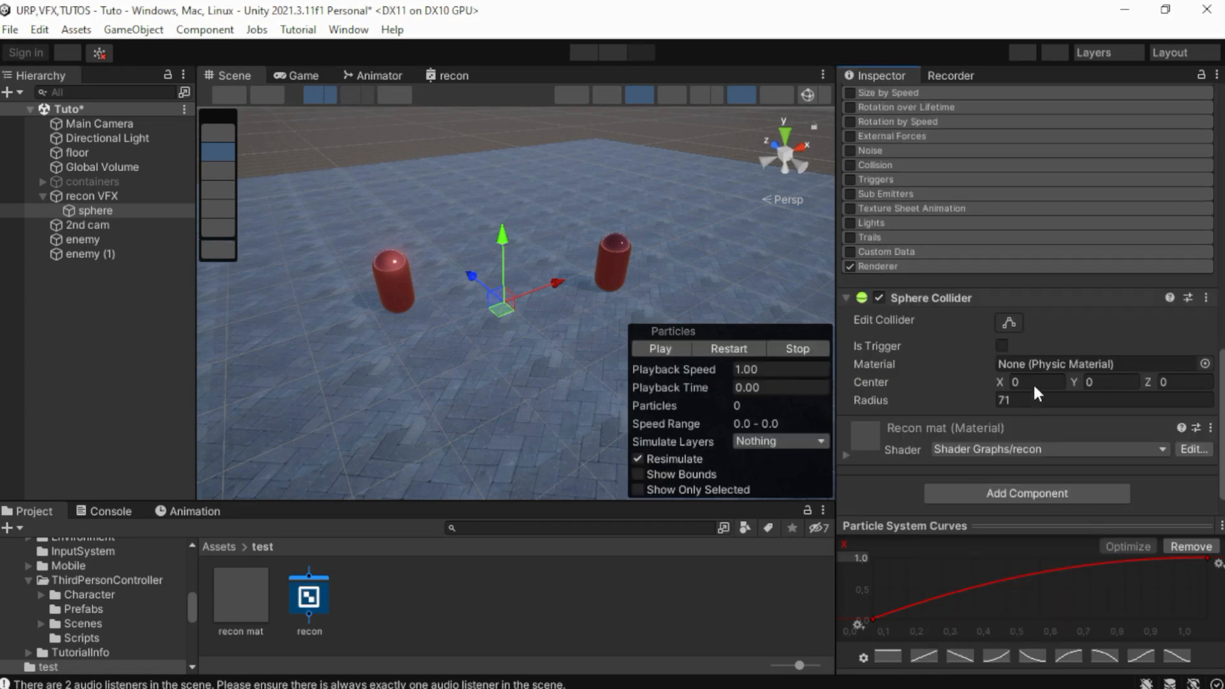
Set the Sphere Collider's radius to 15 and turn on collider editing to view its bounds between the enemies
{"action": "left_click", "coordinate": [1035, 400]}
{"action": "type", "text": "71"}
{"action": "left_click", "coordinate": [1008, 321]}
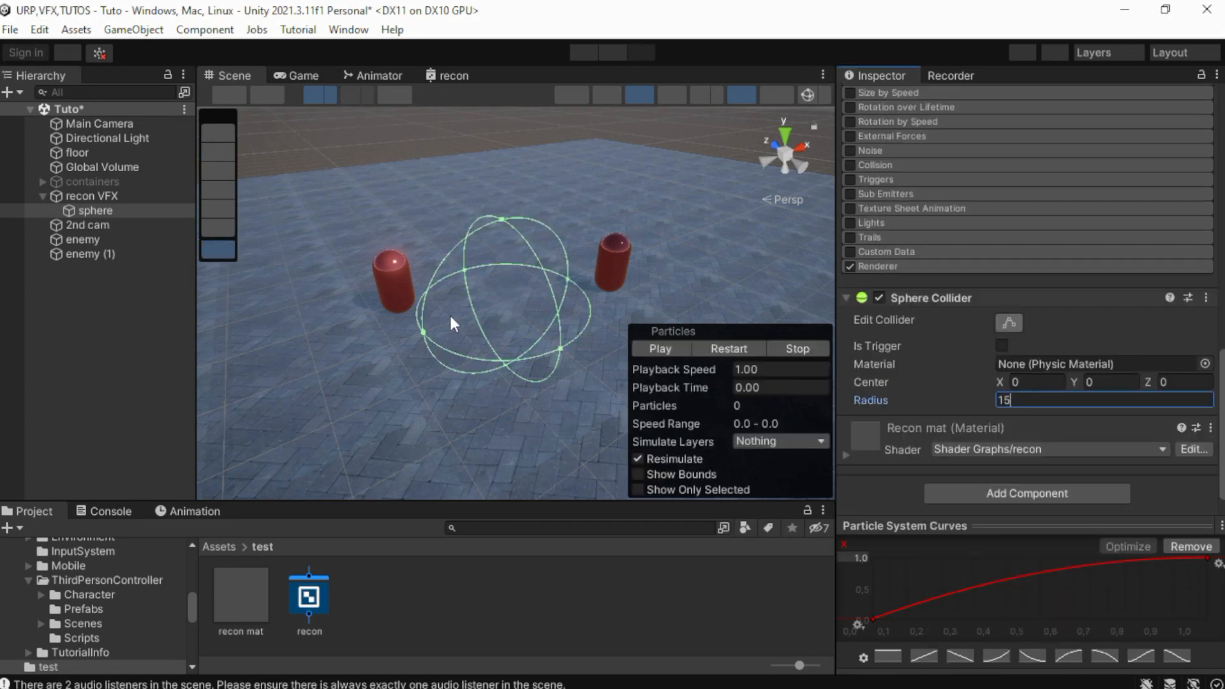
{"action": "left_click", "coordinate": [638, 348]}
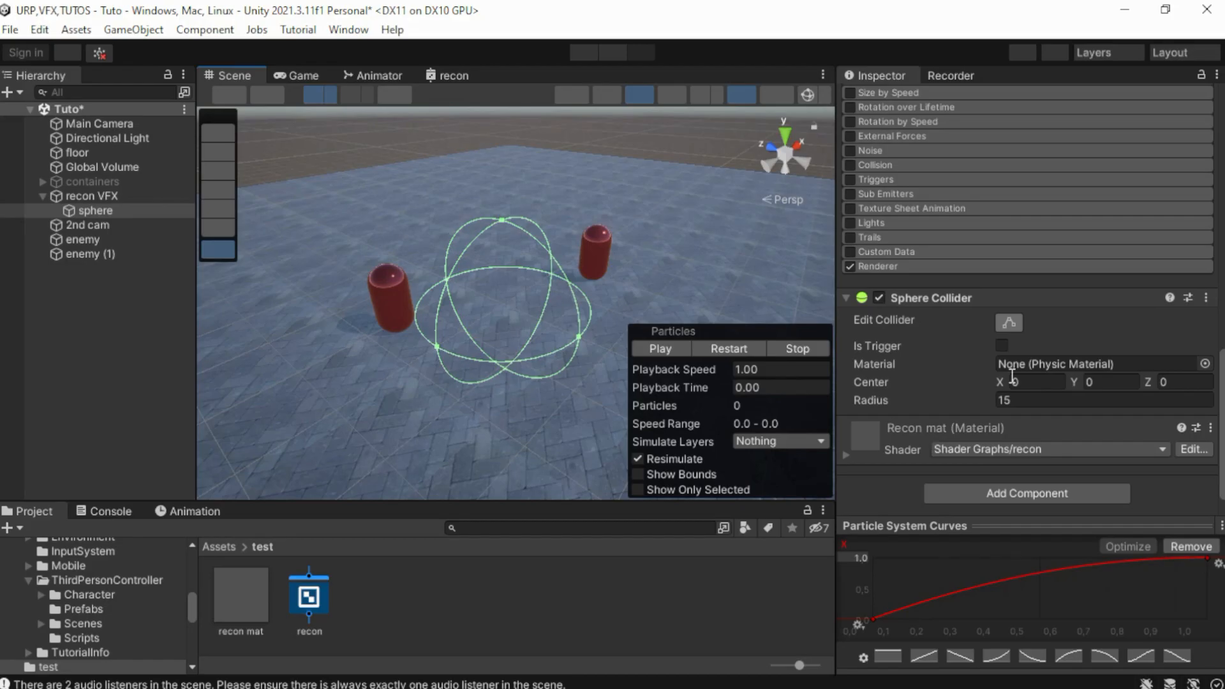
Create a C# script named recon in the test folder and open it in Visual Studio Code
{"action": "right_click", "coordinate": [469, 577]}
{"action": "mouse_move", "coordinate": [485, 121]}
{"action": "left_click", "coordinate": [795, 56]}
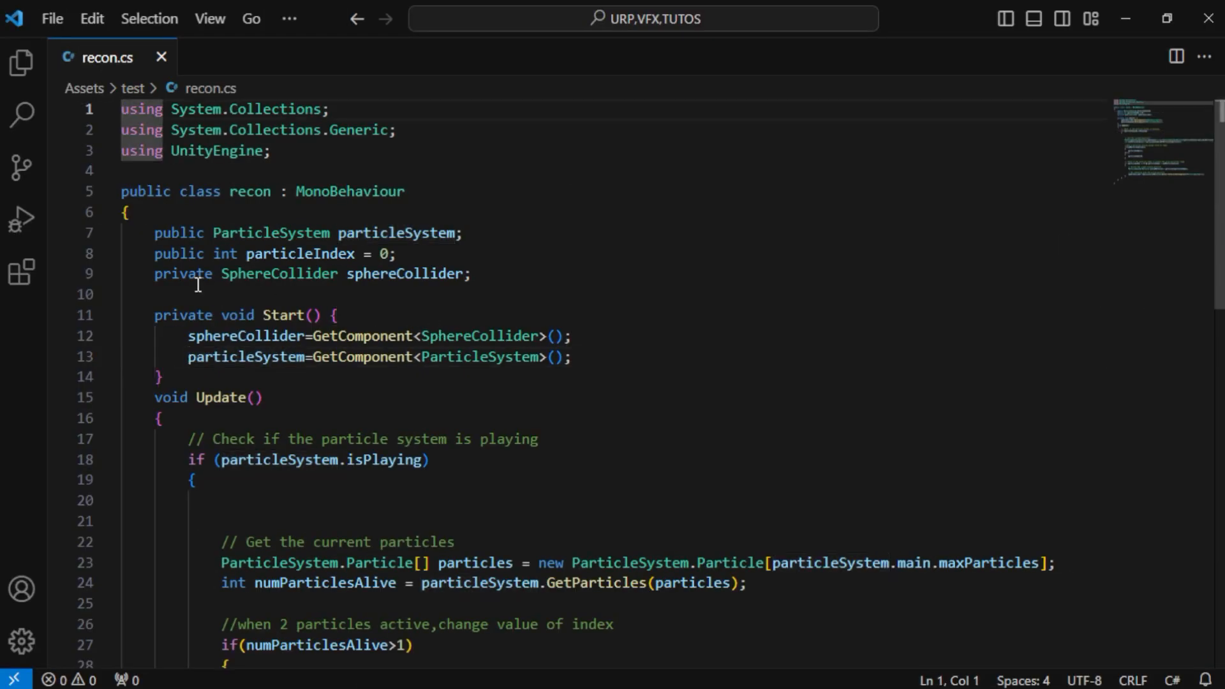
Examine the recon script's field declarations, the component lookups in Start, and the isPlaying check in Update
{"action": "left_click_drag", "start_coordinate": [153, 233], "coordinate": [522, 268]}
{"action": "left_click", "coordinate": [511, 275]}
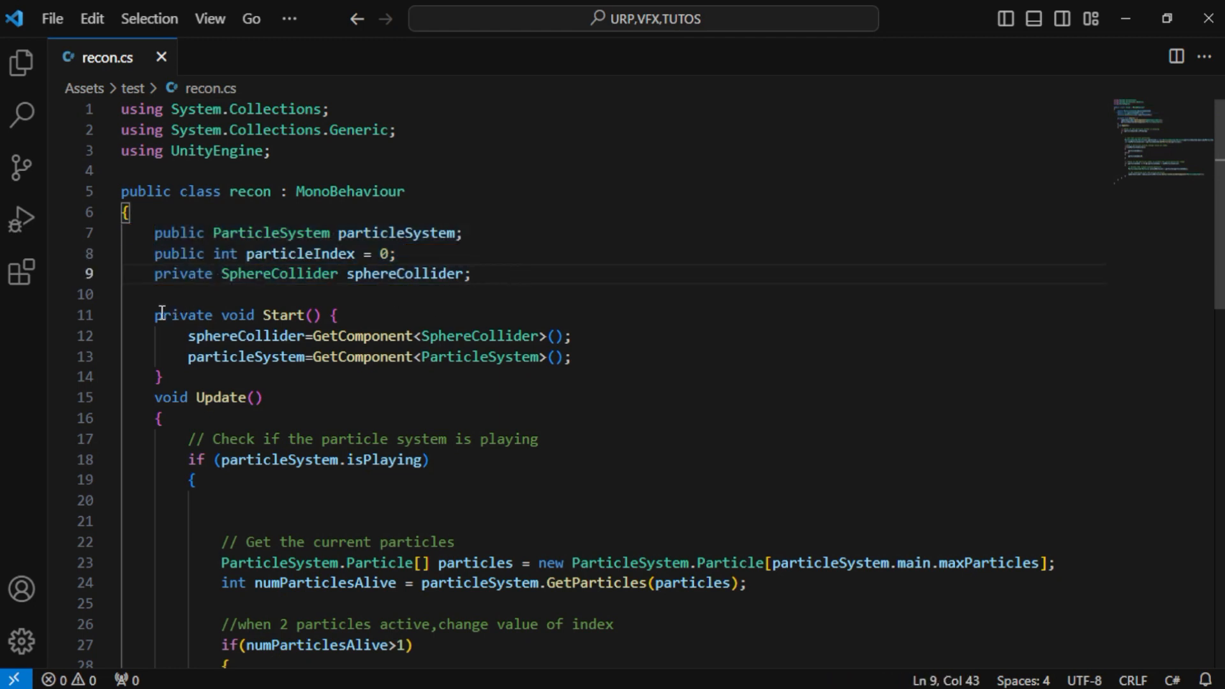
{"action": "left_click_drag", "start_coordinate": [155, 314], "coordinate": [187, 381]}
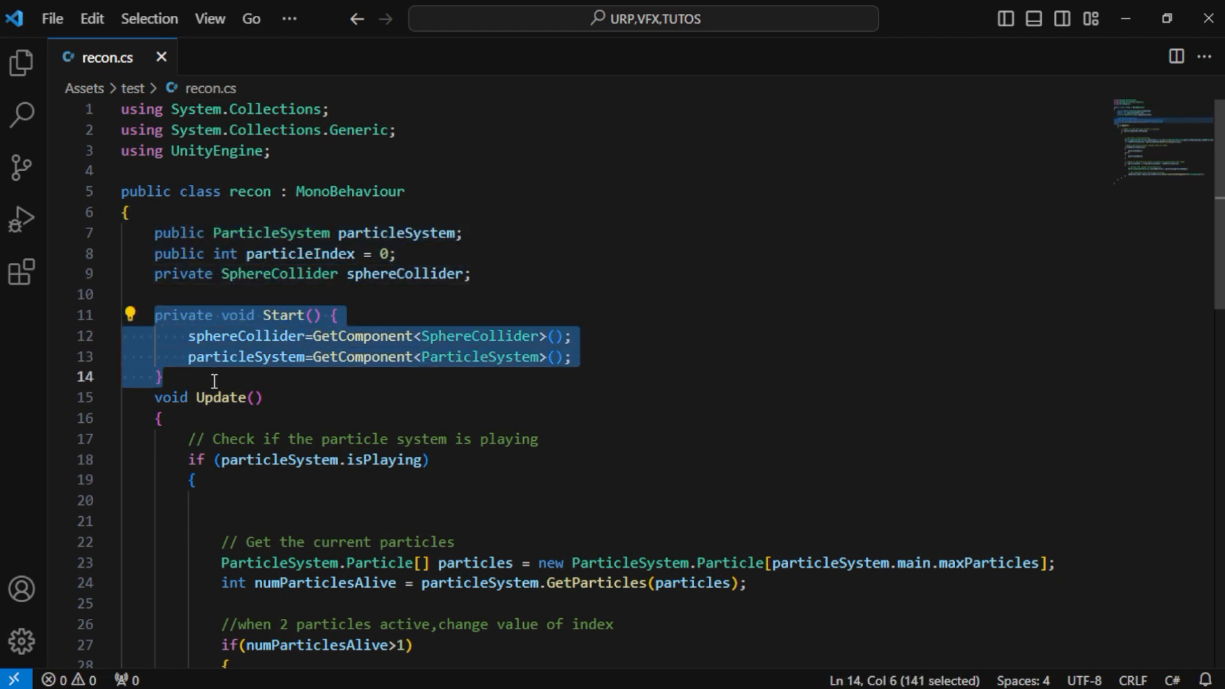
{"action": "left_click", "coordinate": [214, 382]}
{"action": "scroll", "coordinate": [1202, 247], "scroll_direction": "down", "scroll_amount": 3}
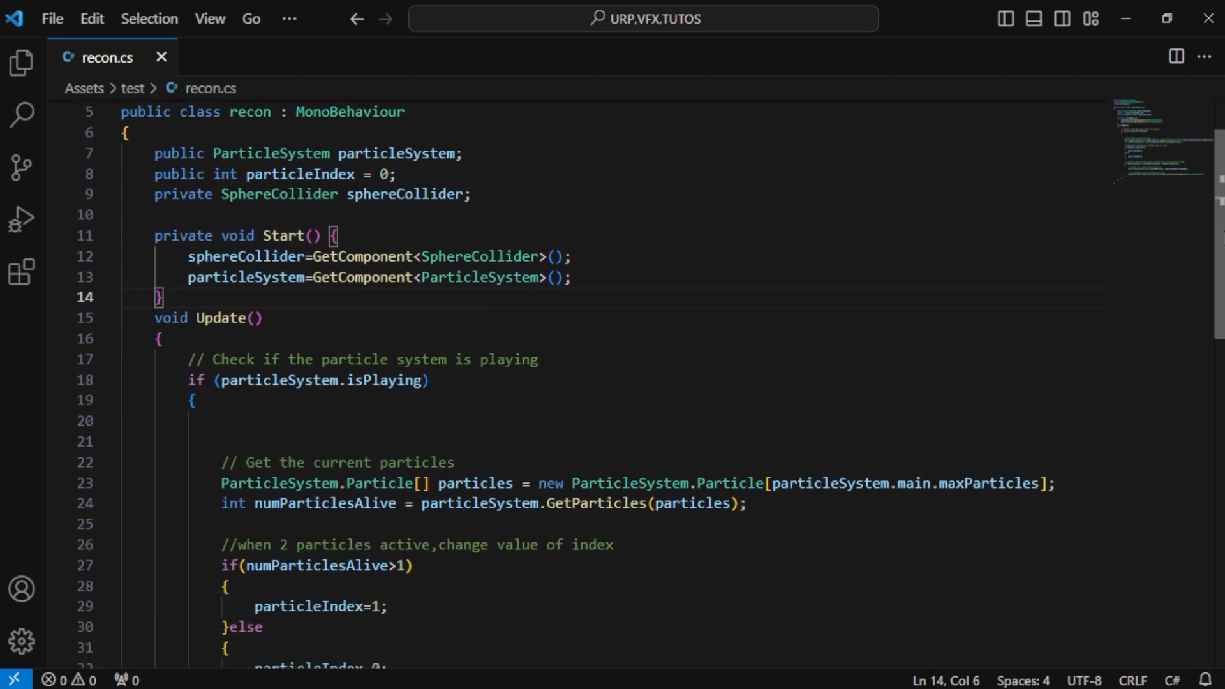
{"action": "left_click_drag", "start_coordinate": [186, 279], "coordinate": [215, 325]}
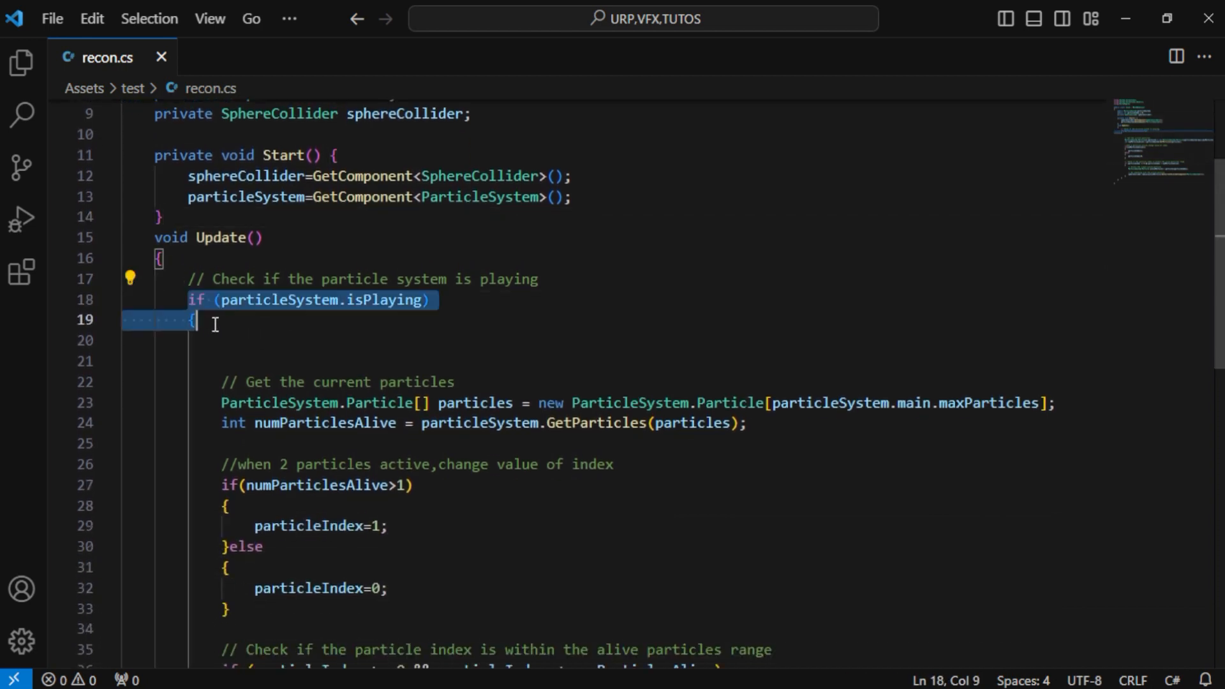
{"action": "left_click", "coordinate": [217, 323]}
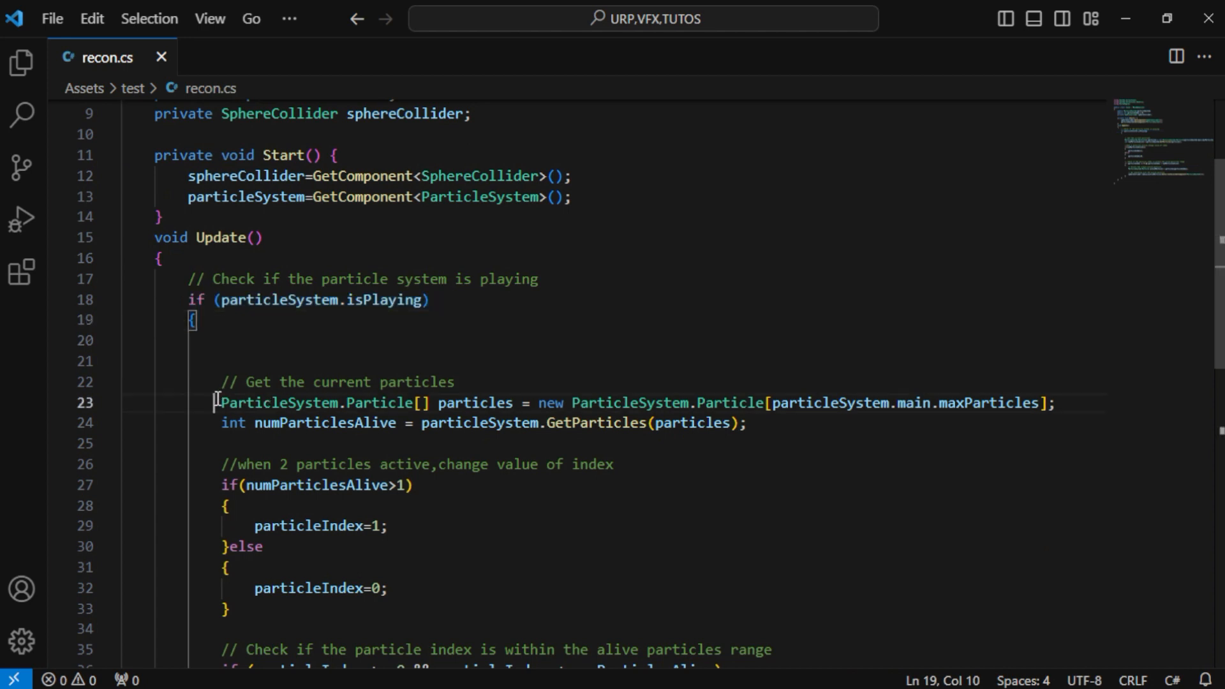
Examine how the recon script gets the alive particles, chooses the particle index, and applies the particle's current size to the collider radius
{"action": "left_click_drag", "start_coordinate": [217, 403], "coordinate": [779, 424]}
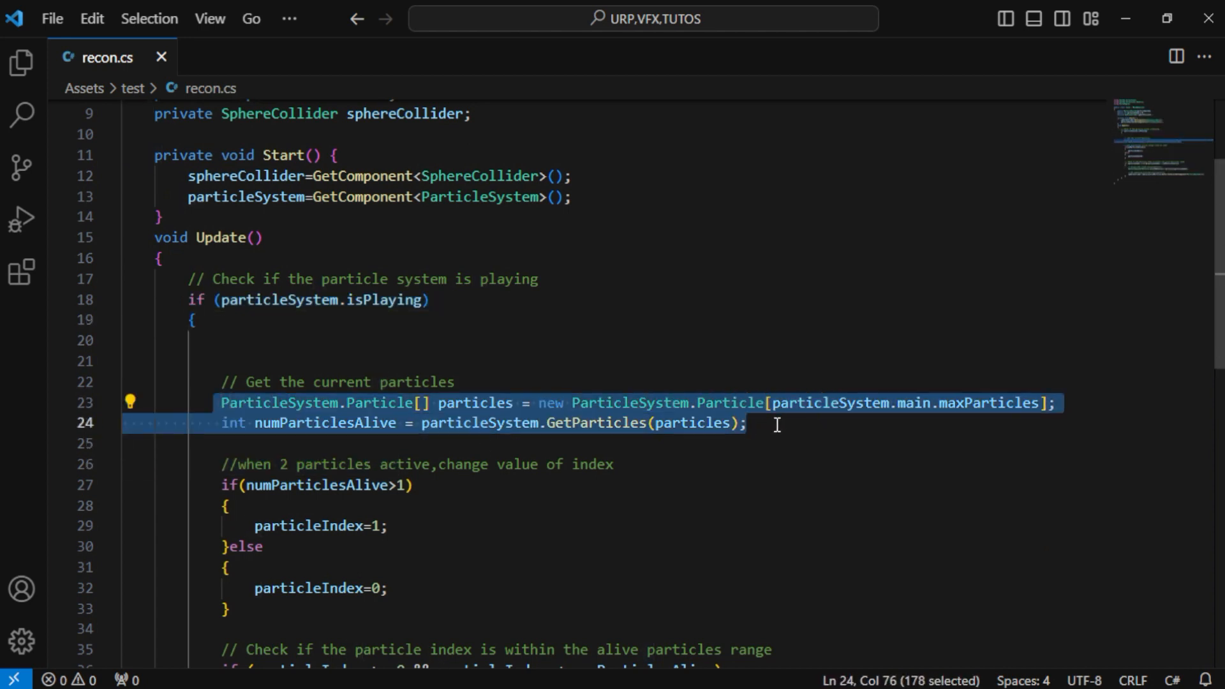
{"action": "left_click", "coordinate": [777, 425]}
{"action": "left_click_drag", "start_coordinate": [220, 480], "coordinate": [288, 632]}
{"action": "left_click", "coordinate": [284, 615]}
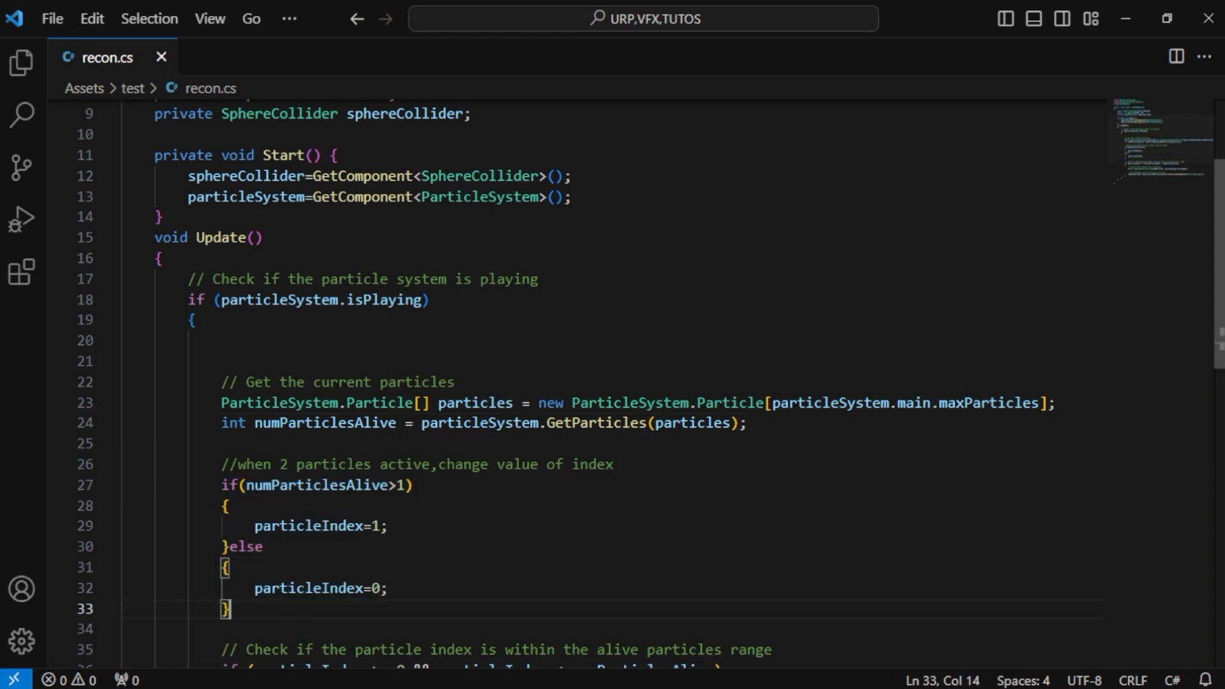
{"action": "scroll", "coordinate": [502, 381], "scroll_direction": "down", "scroll_amount": 5}
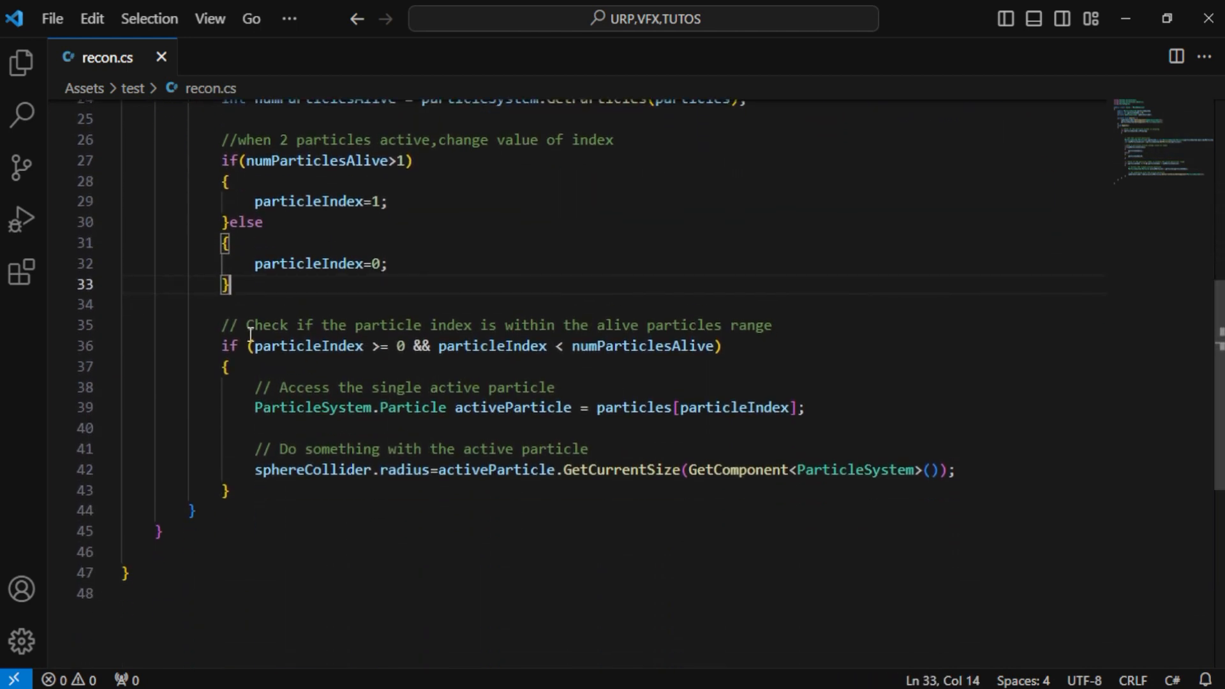
{"action": "left_click_drag", "start_coordinate": [239, 364], "coordinate": [993, 469]}
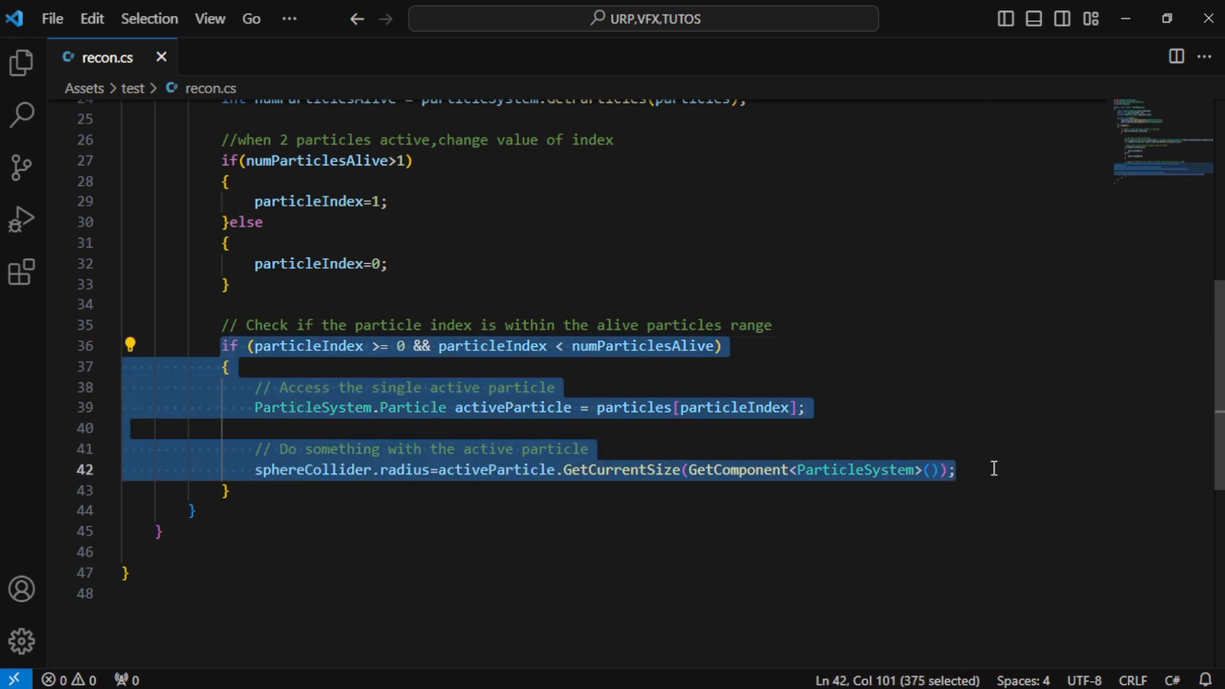
{"action": "left_click", "coordinate": [980, 471]}
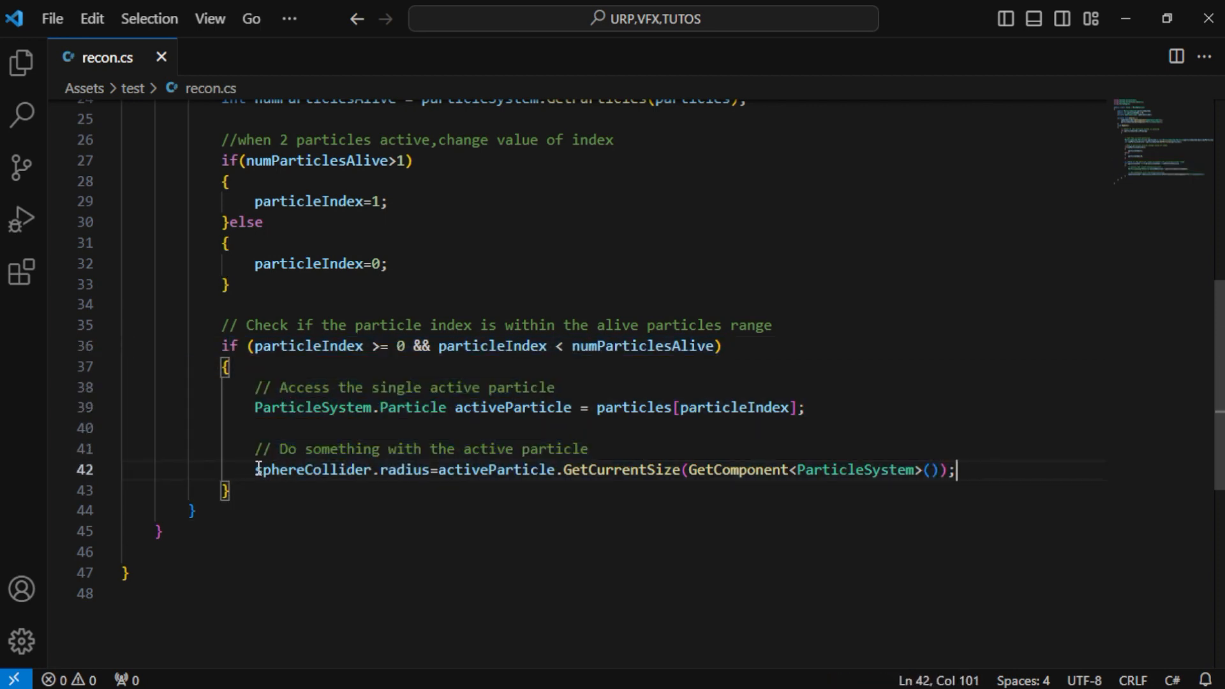
{"action": "left_click_drag", "start_coordinate": [259, 469], "coordinate": [962, 472]}
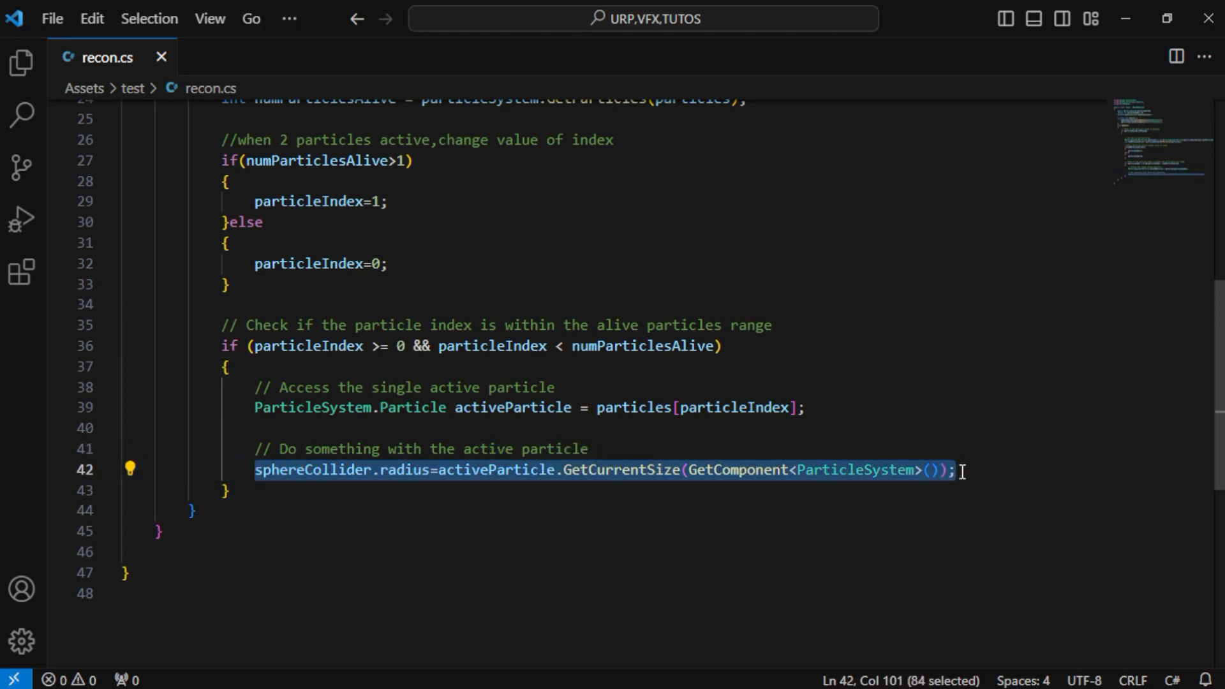
{"action": "left_click", "coordinate": [967, 470]}
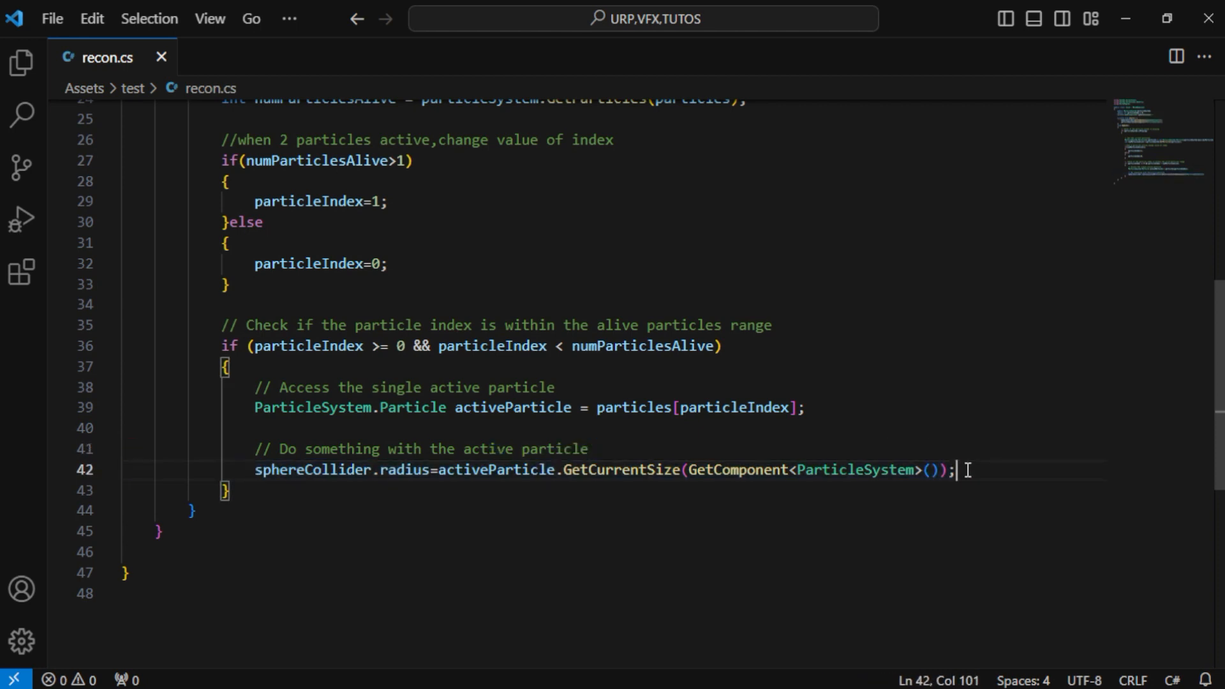
Switch back to Unity, attach the recon script to the sphere object, and play the scene to test it
{"action": "key", "text": "alt+Tab"}
{"action": "scroll", "coordinate": [1078, 509], "scroll_direction": "down", "scroll_amount": 10}
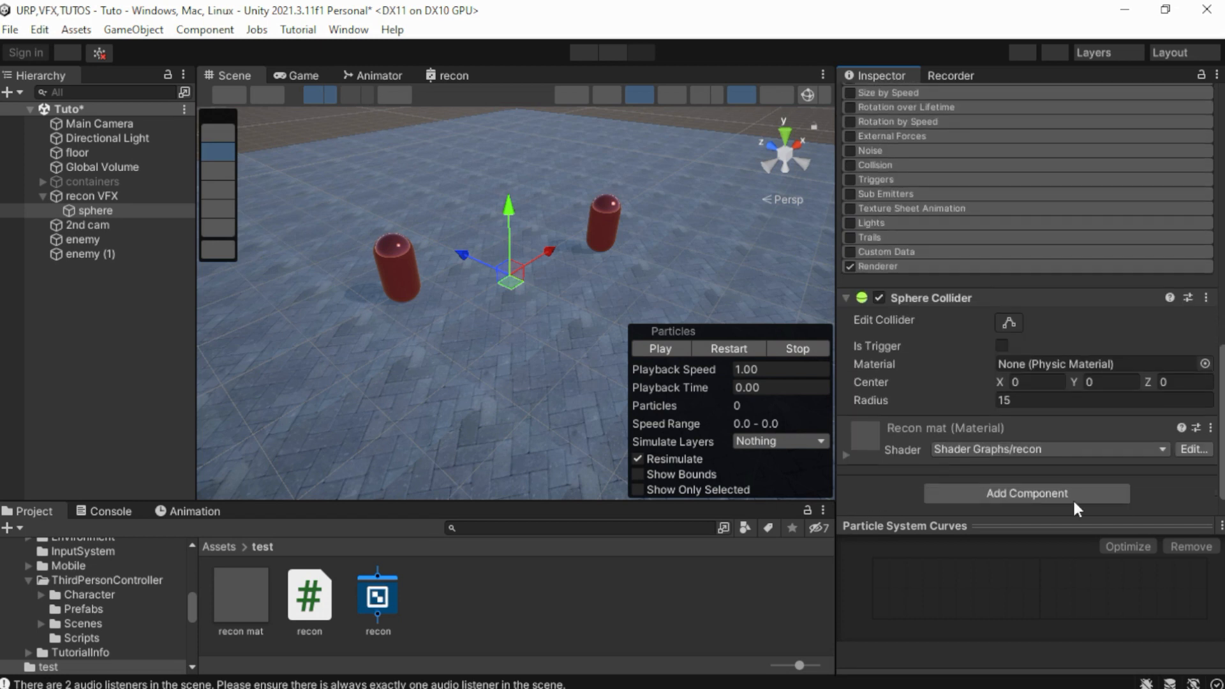
{"action": "left_click_drag", "start_coordinate": [307, 611], "coordinate": [950, 424]}
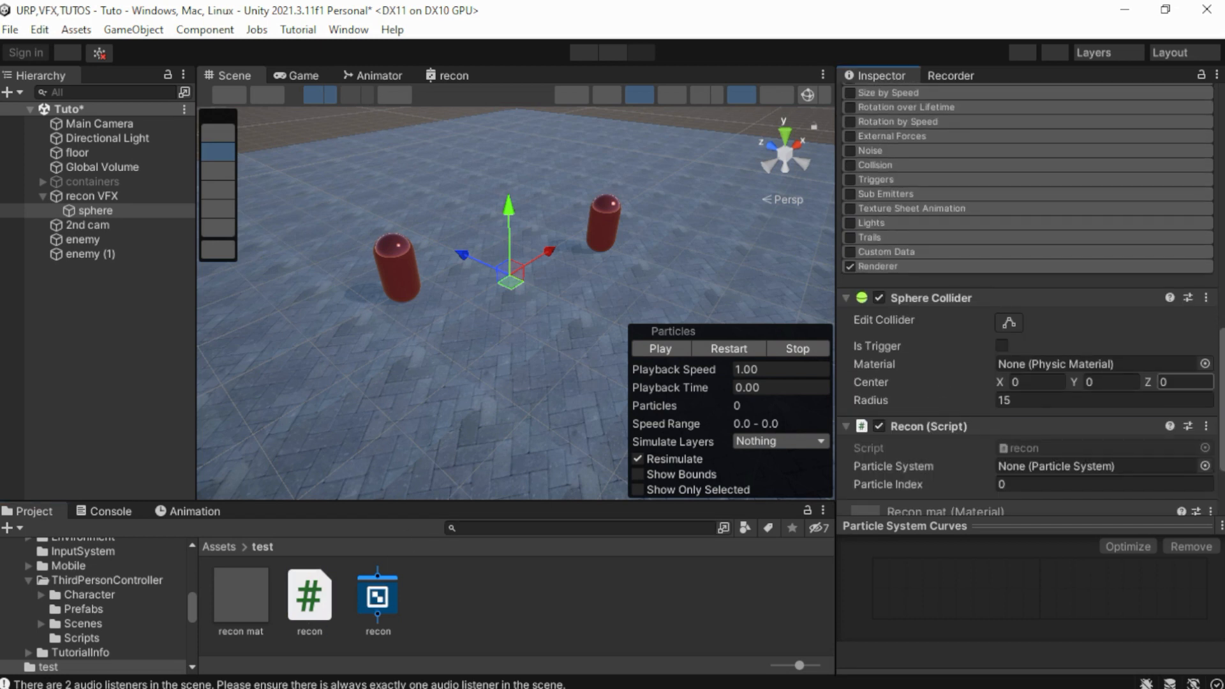
{"action": "left_click", "coordinate": [583, 54]}
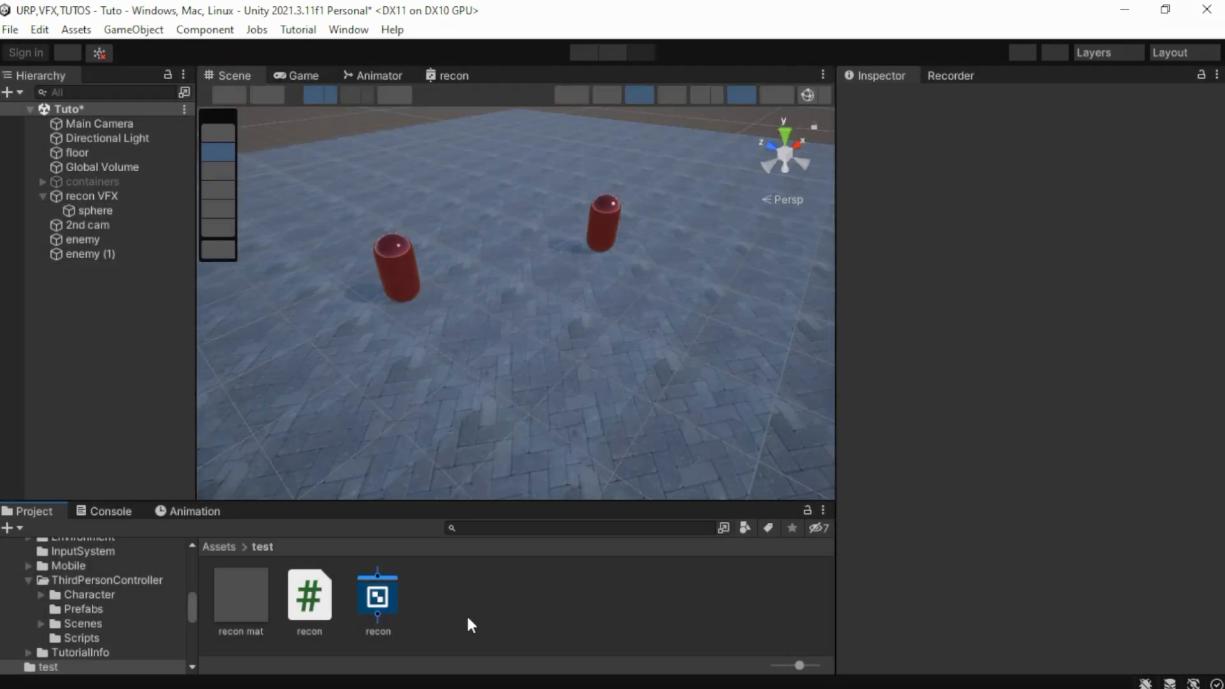
Create a C# script named EnemyScript in the test folder
{"action": "right_click", "coordinate": [445, 600]}
{"action": "mouse_move", "coordinate": [481, 121]}
{"action": "left_click", "coordinate": [768, 58]}
{"action": "type", "text": "E"}
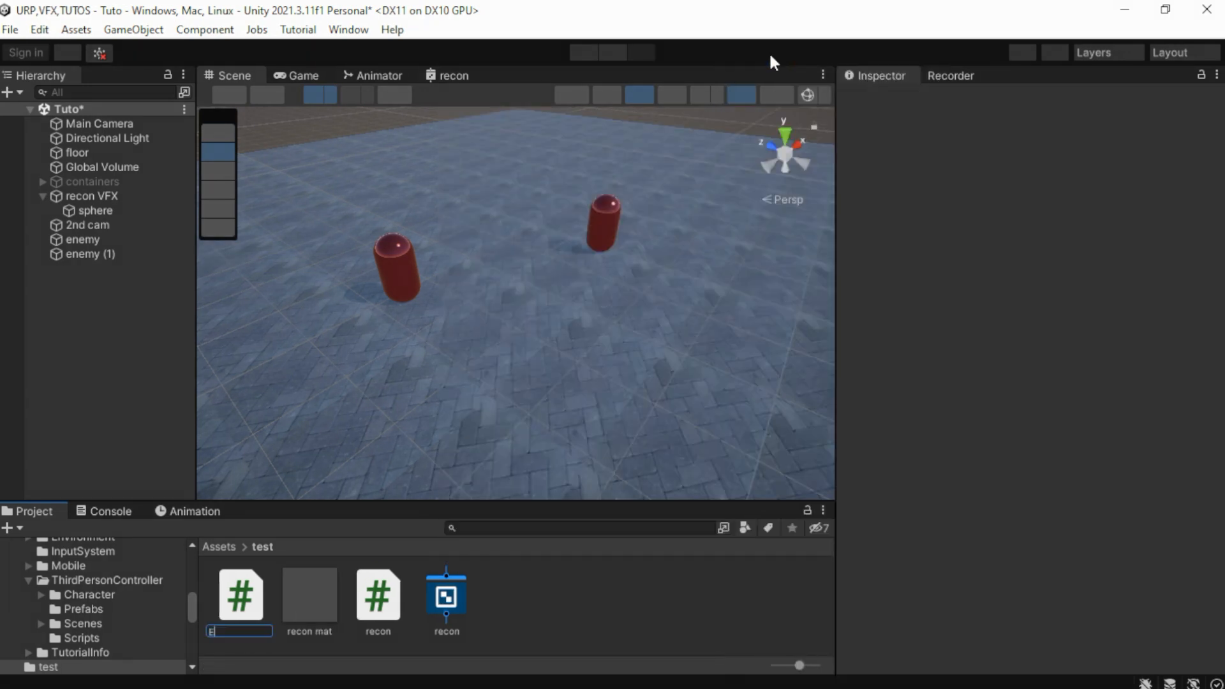
{"action": "type", "text": "nemyScript"}
{"action": "key", "text": "Return"}
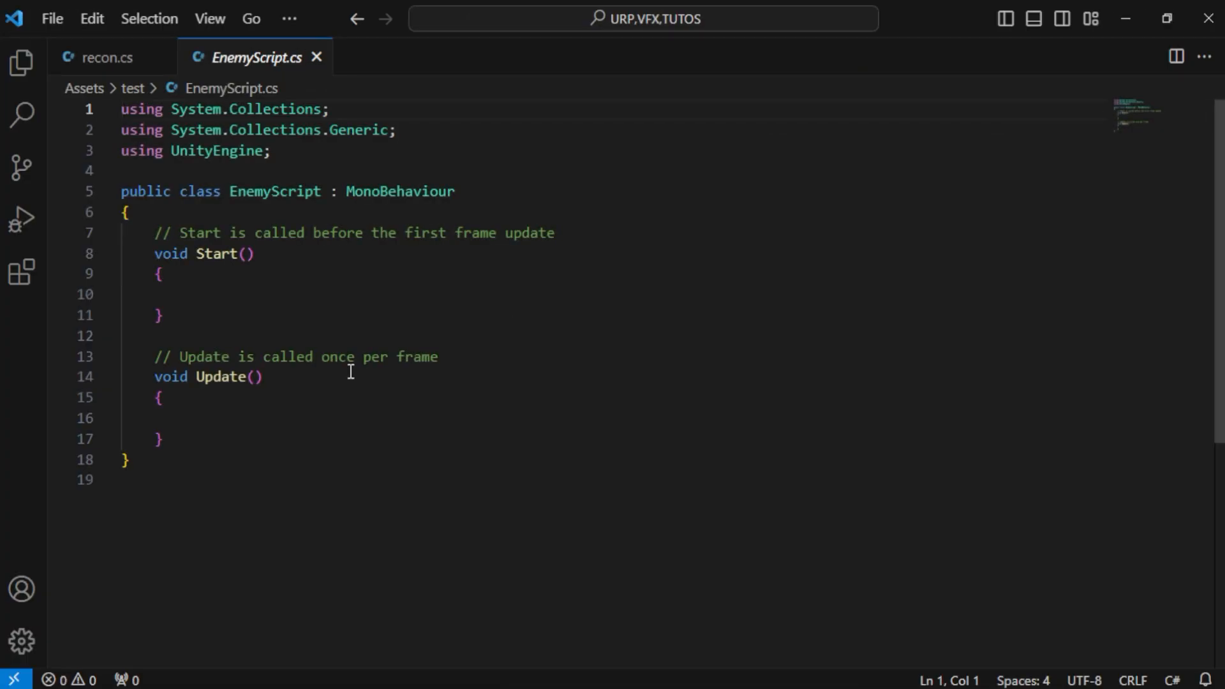
Delete the default Start and Update methods with their comments from EnemyScript.cs
{"action": "left_click", "coordinate": [155, 254], "text": "shift"}
{"action": "left_click", "coordinate": [154, 233], "text": "shift"}
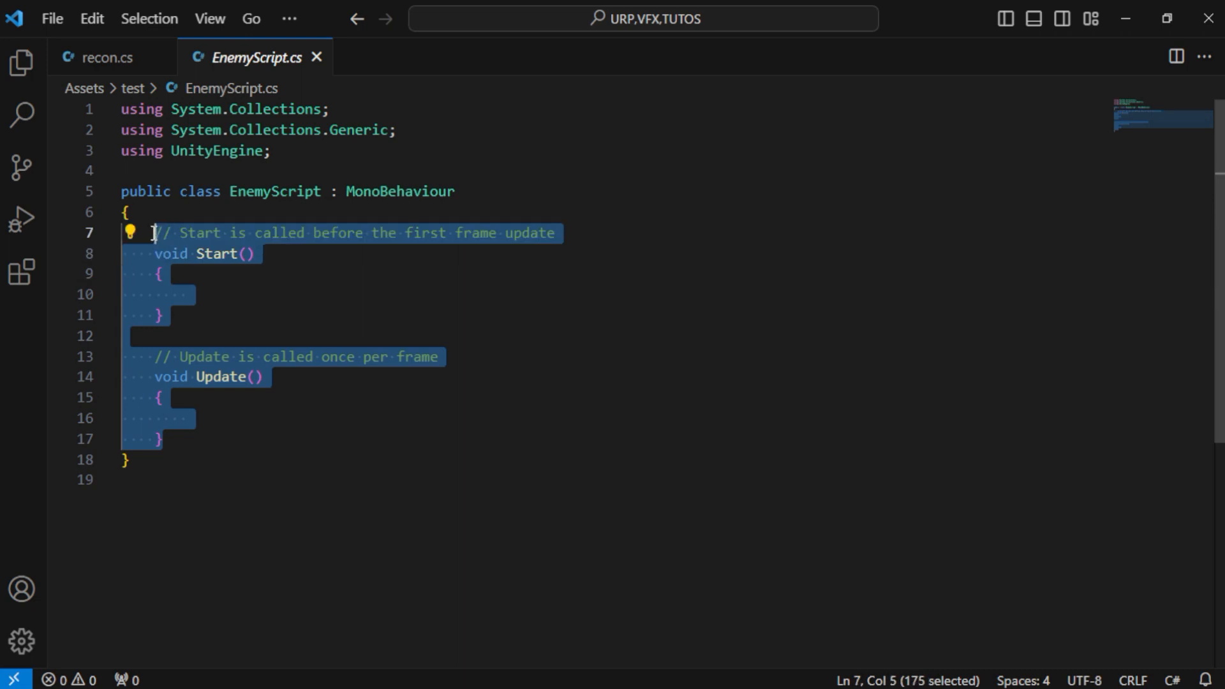
{"action": "key", "text": "BackSpace"}
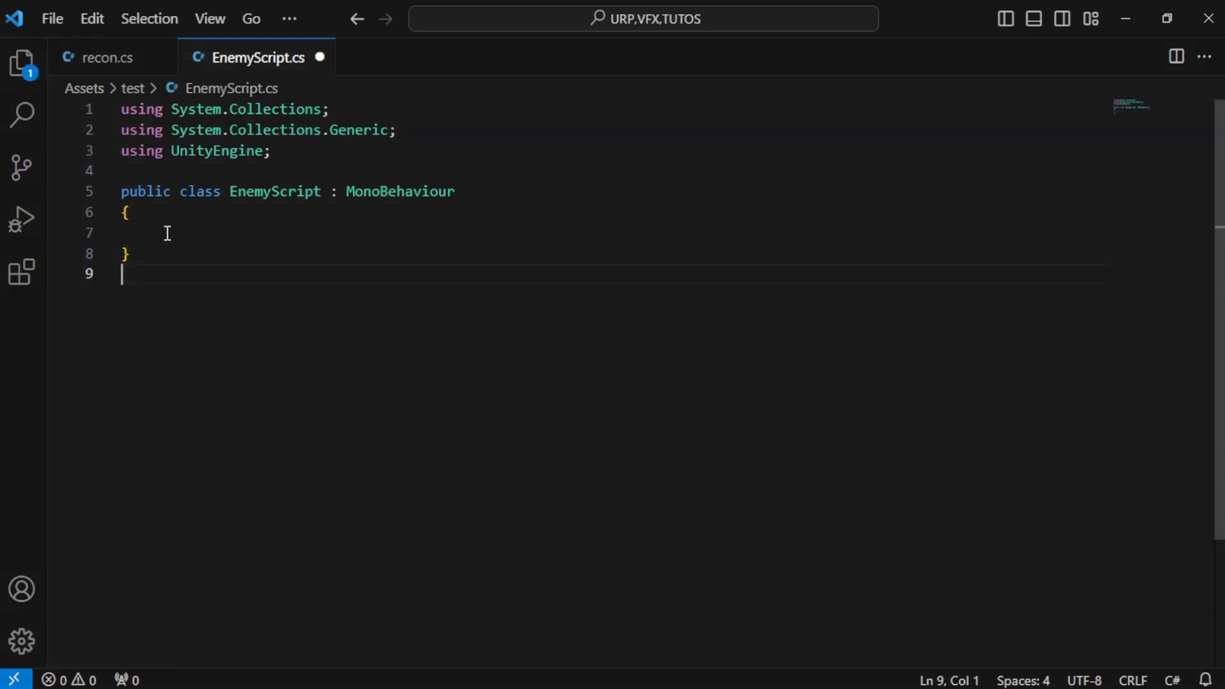
Insert a private OnTriggerEnter(Collider other) method in the EnemyScript class
{"action": "left_click", "coordinate": [167, 234]}
{"action": "type", "text": "Ontr"}
{"action": "key", "text": "Down"}
{"action": "key", "text": "Down"}
{"action": "key", "text": "Down"}
{"action": "key", "text": "Down"}
{"action": "key", "text": "Down"}
{"action": "key", "text": "Down"}
{"action": "key", "text": "Return"}
In OnTriggerEnter, add an if block checking gameObject.CompareTag("enemy") that logs "Particle Triggered the enemy" with Debug.Log
{"action": "left_click", "coordinate": [238, 253]}
{"action": "type", "text": "if(gameObject.CompareTag(\"enemy\""}
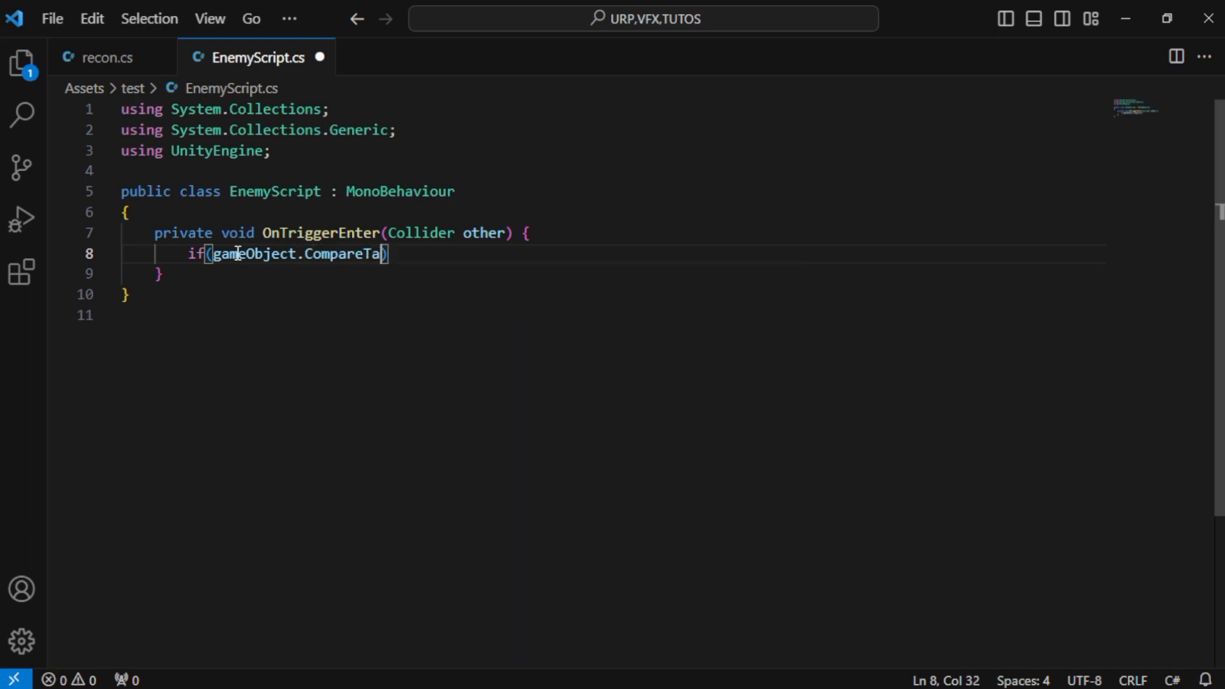
{"action": "type", "text": ")"}
{"action": "key", "text": "Return"}
{"action": "type", "text": "{"}
{"action": "key", "text": "Return"}
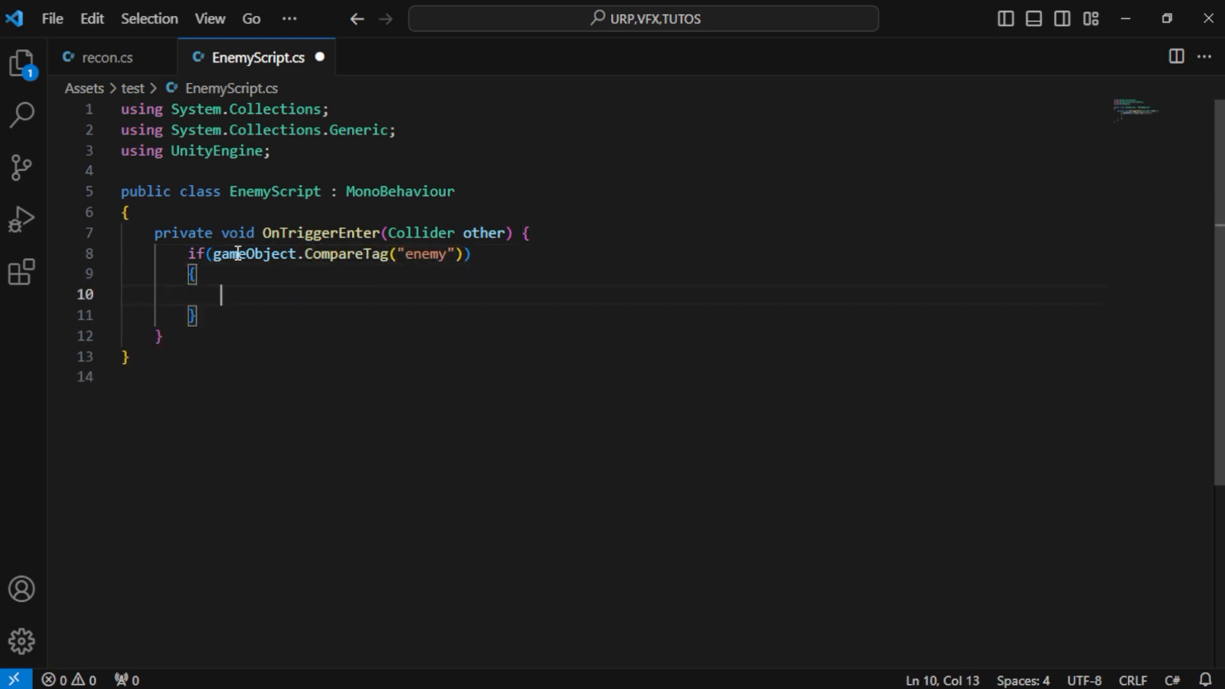
{"action": "type", "text": "Debug.Log(\"Particle Triggered the enemy"}
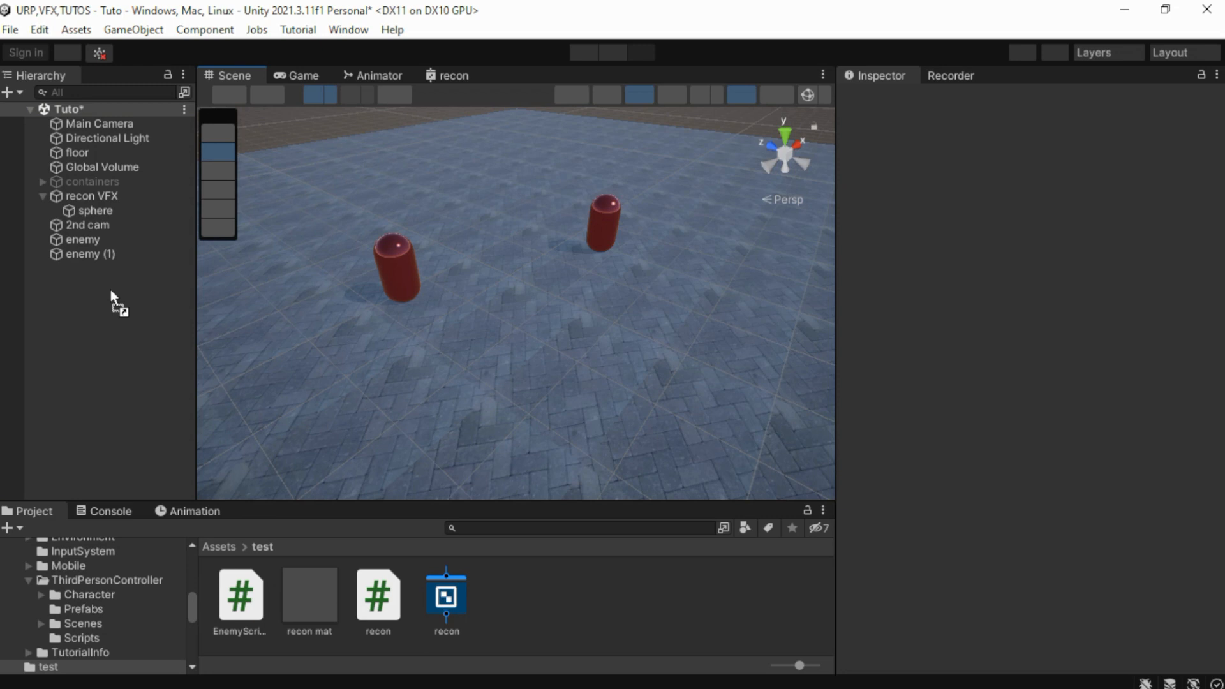
Attach EnemyScript to both enemy and enemy (1), and add a Rigidbody component to the enemy object
{"action": "left_click_drag", "start_coordinate": [110, 292], "coordinate": [92, 241]}
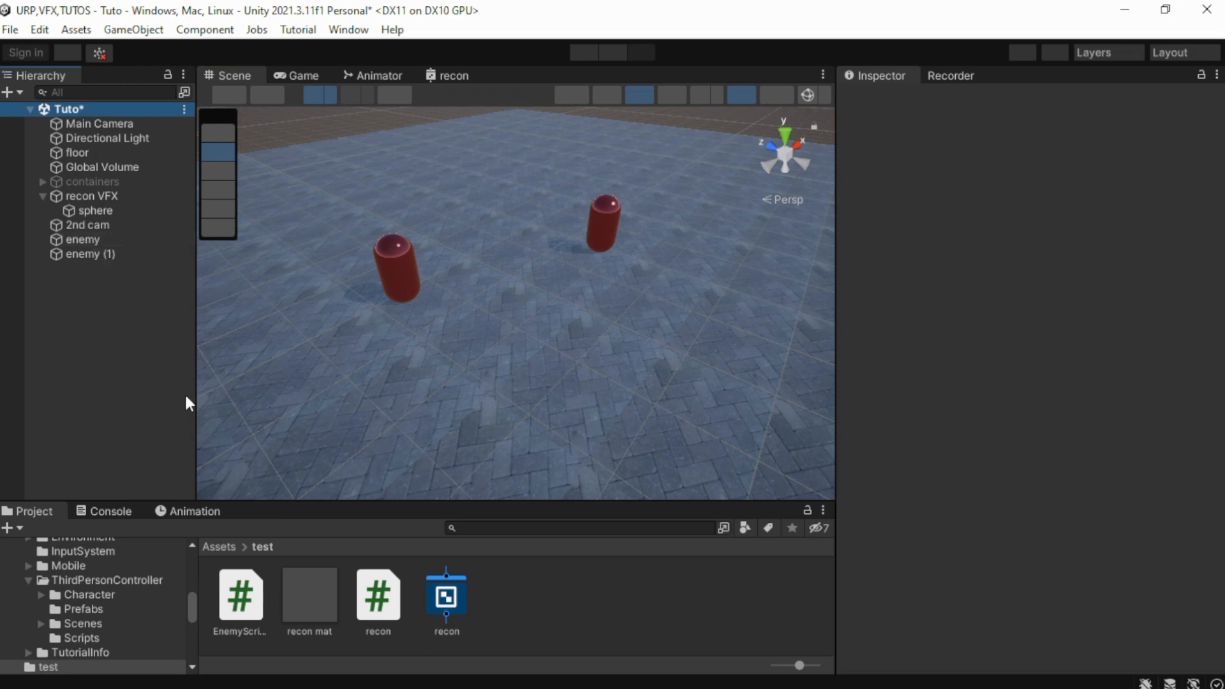
{"action": "left_click_drag", "start_coordinate": [230, 606], "coordinate": [92, 255]}
{"action": "left_click", "coordinate": [88, 242]}
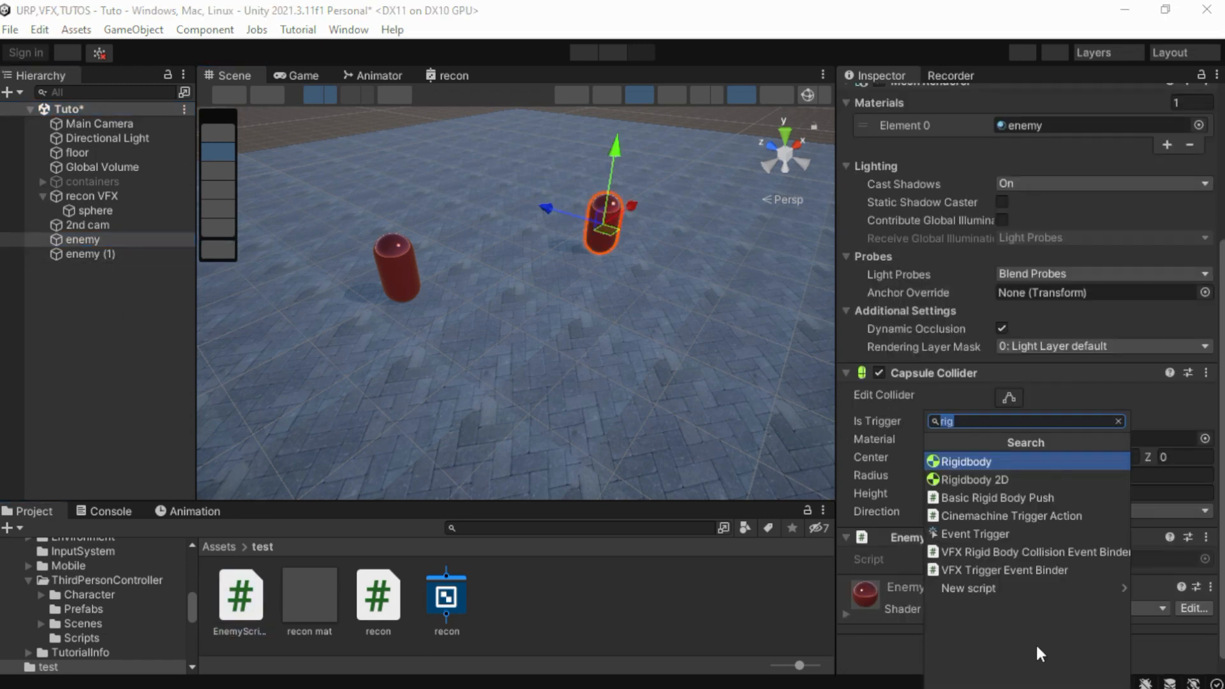
{"action": "key", "text": "Return"}
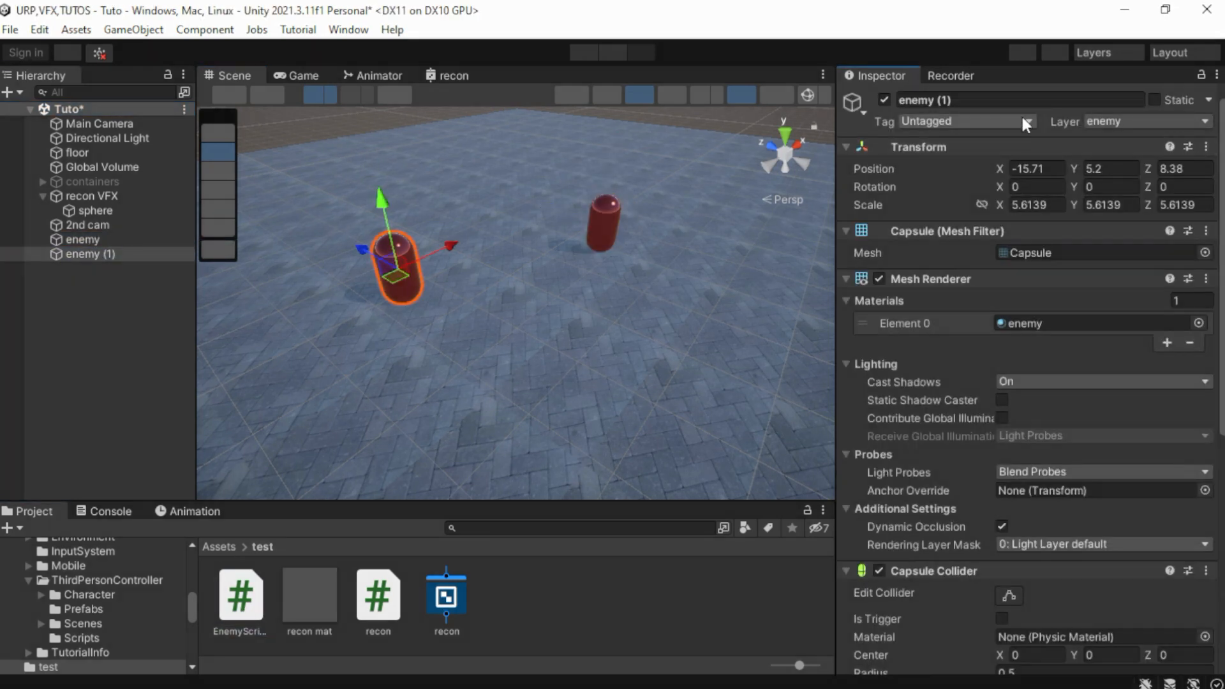
Try to add a new tag named enemy to the project's Tags & Layers settings
{"action": "left_click", "coordinate": [965, 122]}
{"action": "left_click", "coordinate": [946, 326]}
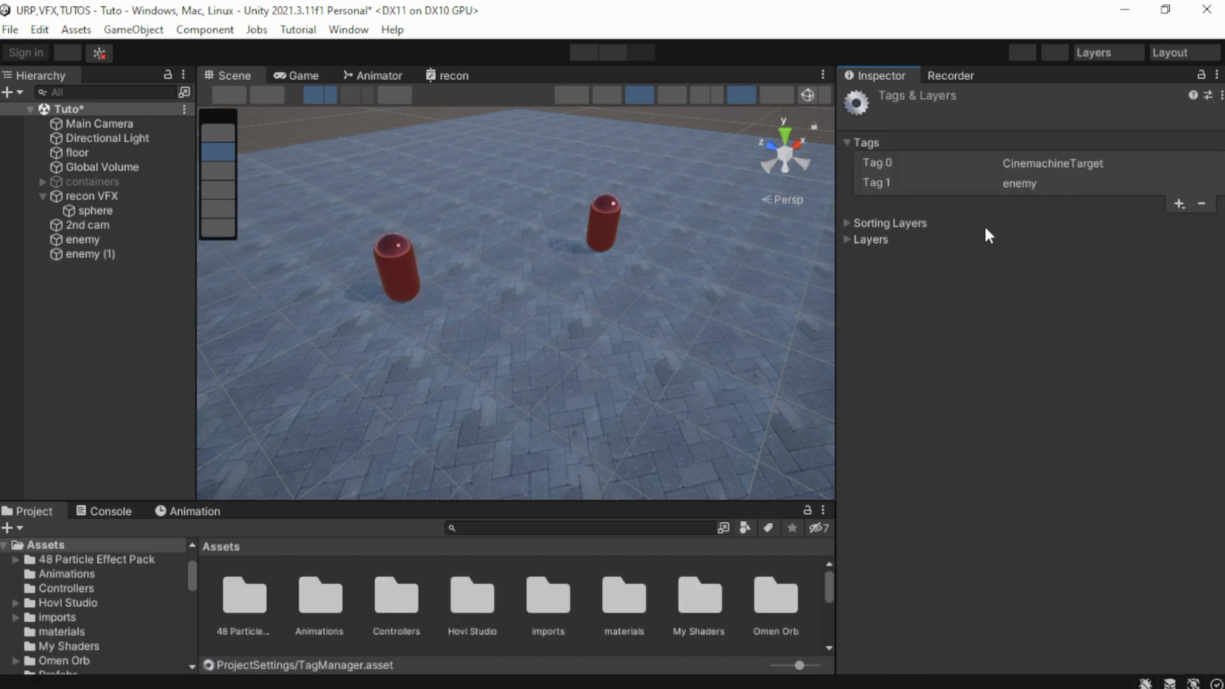
{"action": "left_click", "coordinate": [1179, 204]}
{"action": "type", "text": "enemy"}
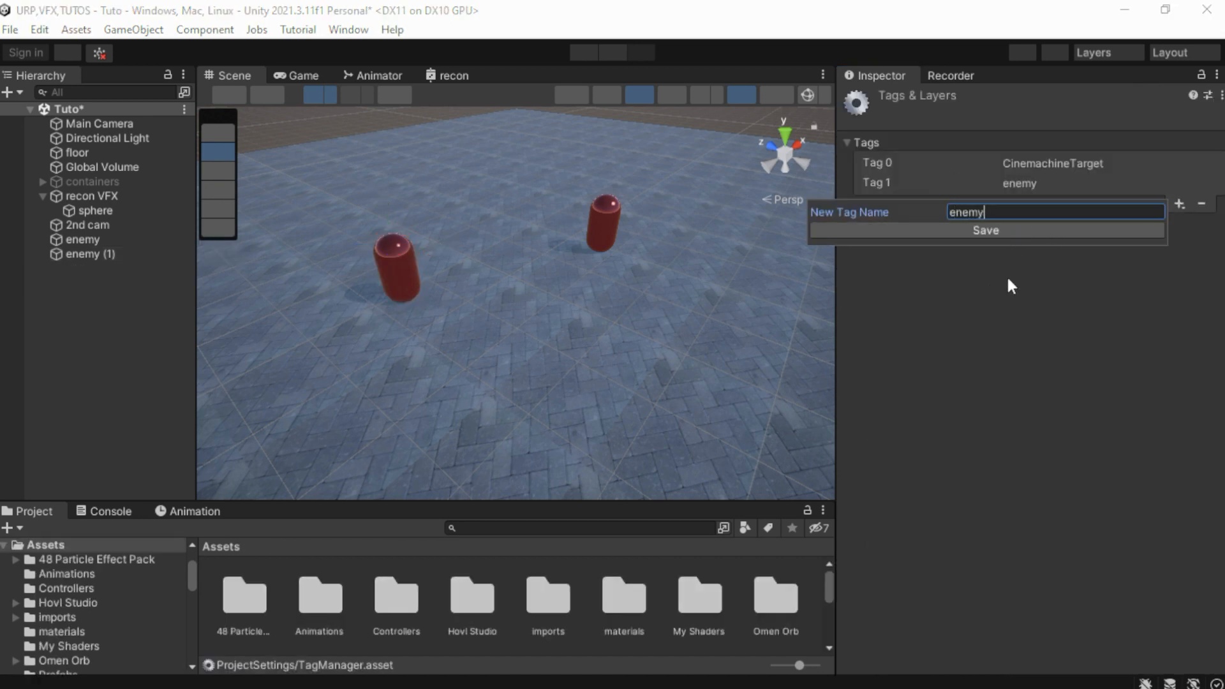
{"action": "left_click", "coordinate": [1008, 230]}
Assign the enemy tag to both enemy and enemy (1), and save the scene
{"action": "left_click", "coordinate": [112, 237]}
{"action": "left_click", "coordinate": [1025, 120]}
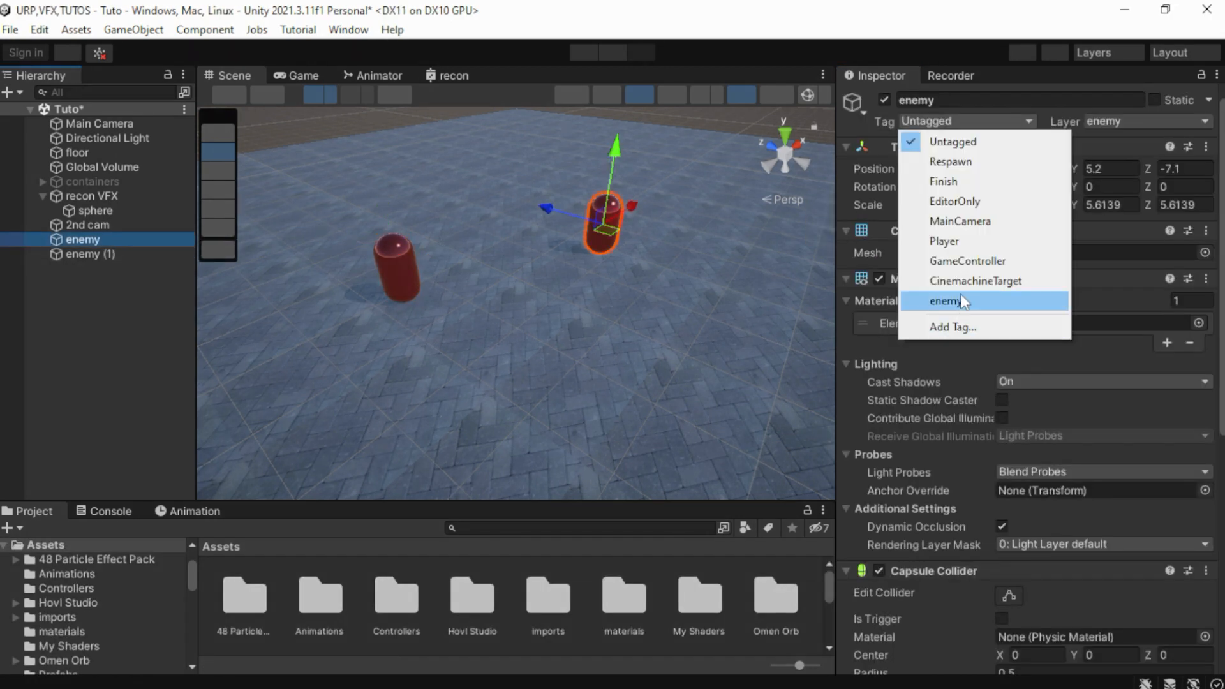
{"action": "left_click", "coordinate": [960, 300]}
{"action": "left_click", "coordinate": [89, 254]}
{"action": "left_click", "coordinate": [920, 122]}
{"action": "left_click", "coordinate": [951, 300]}
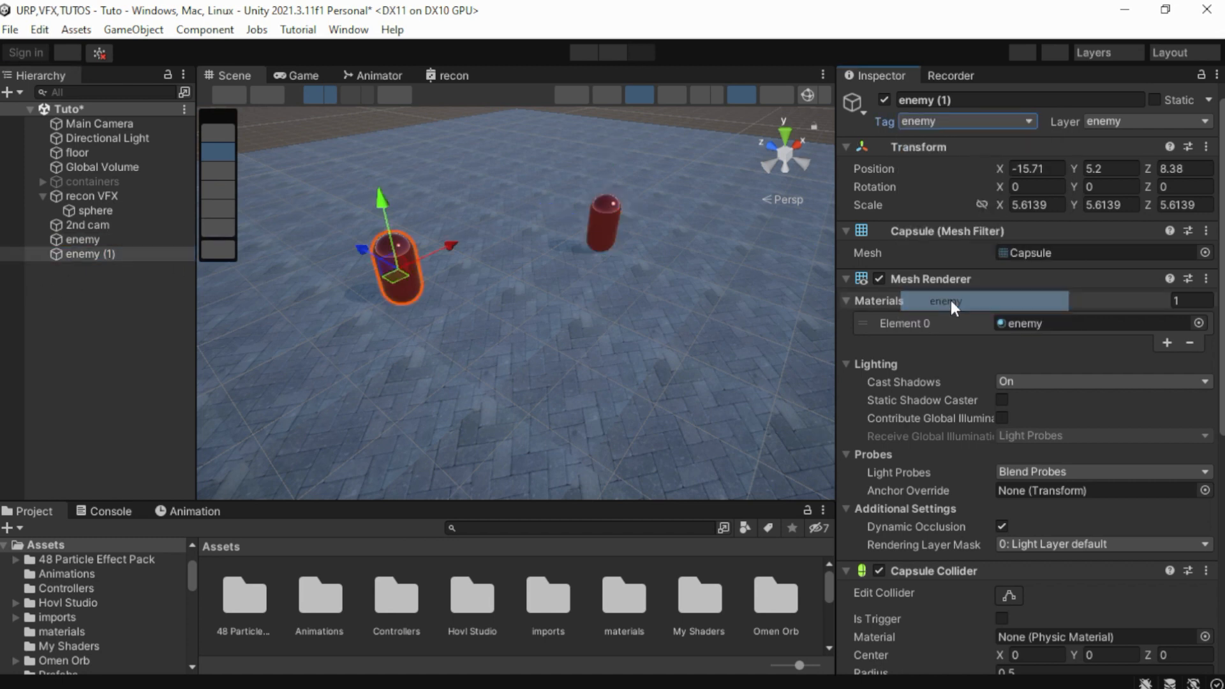
{"action": "scroll", "coordinate": [1065, 369], "scroll_direction": "down", "scroll_amount": 6}
{"action": "key", "text": "ctrl+s"}
Enable Is Trigger on the sphere object's Sphere Collider and play the scene to test the enemy detection
{"action": "left_click", "coordinate": [96, 210]}
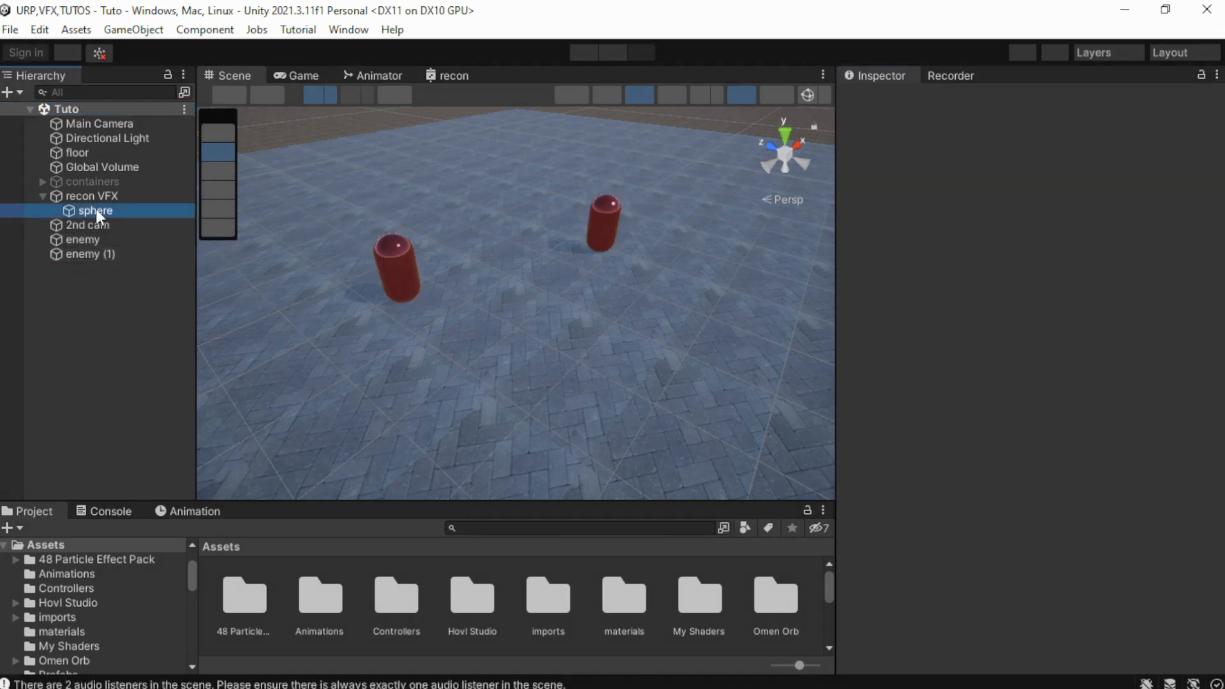
{"action": "scroll", "coordinate": [985, 308], "scroll_direction": "down", "scroll_amount": 10}
{"action": "left_click", "coordinate": [1002, 388]}
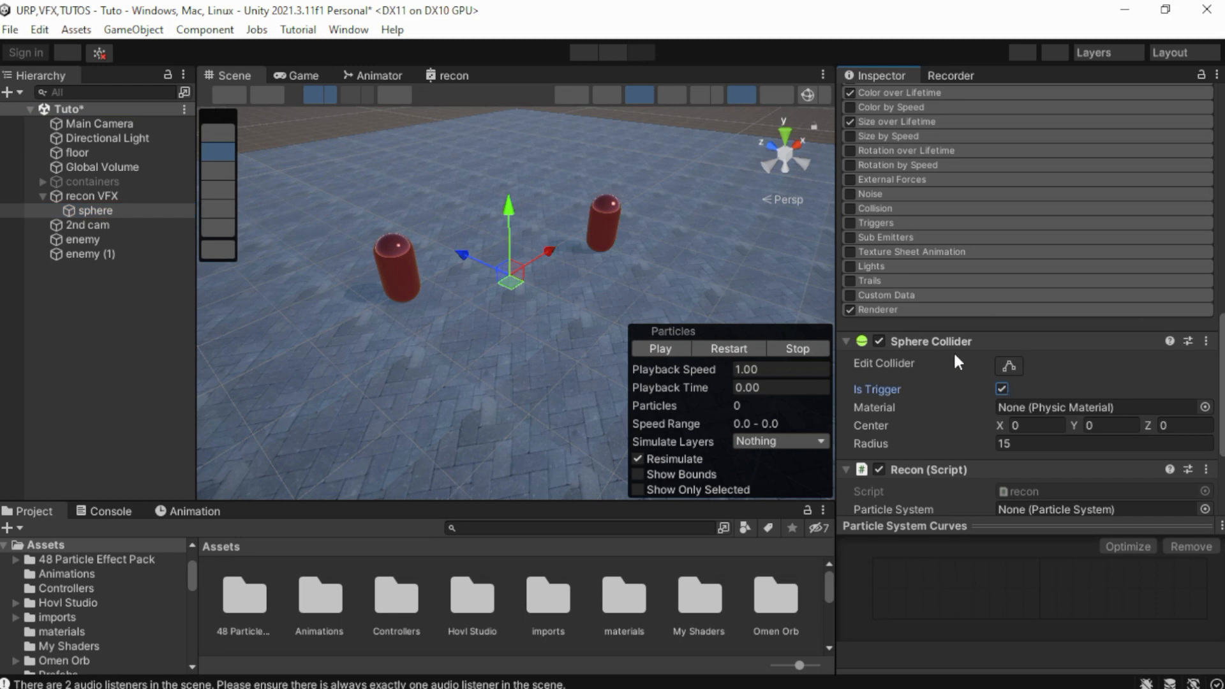
{"action": "left_click", "coordinate": [582, 51]}
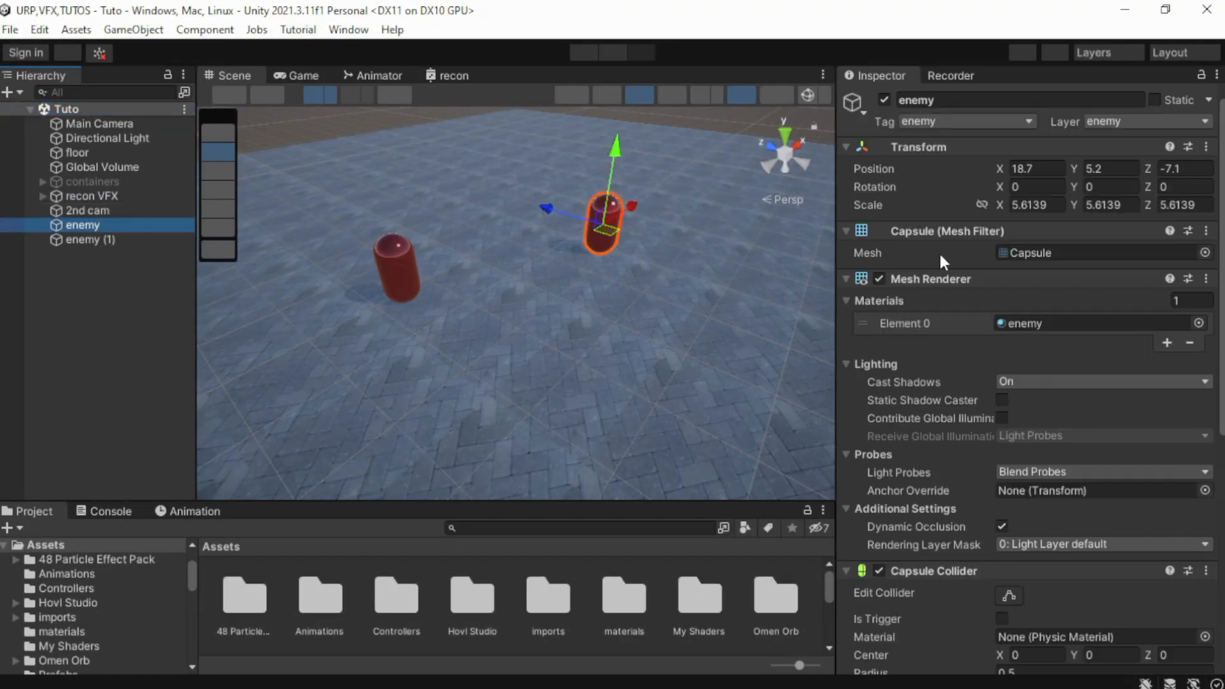
Add the Outline script component to the enemy object
{"action": "scroll", "coordinate": [940, 254], "scroll_direction": "down", "scroll_amount": 8}
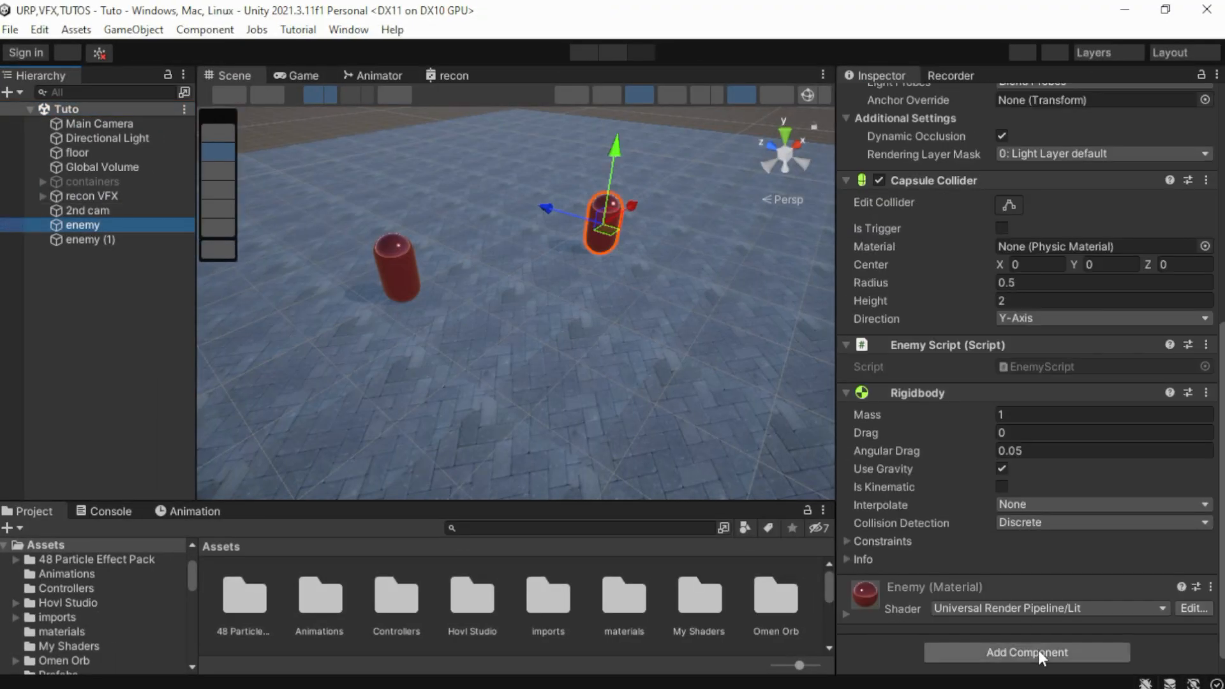
{"action": "left_click", "coordinate": [1034, 651]}
{"action": "type", "text": "outline"}
{"action": "left_click", "coordinate": [986, 281]}
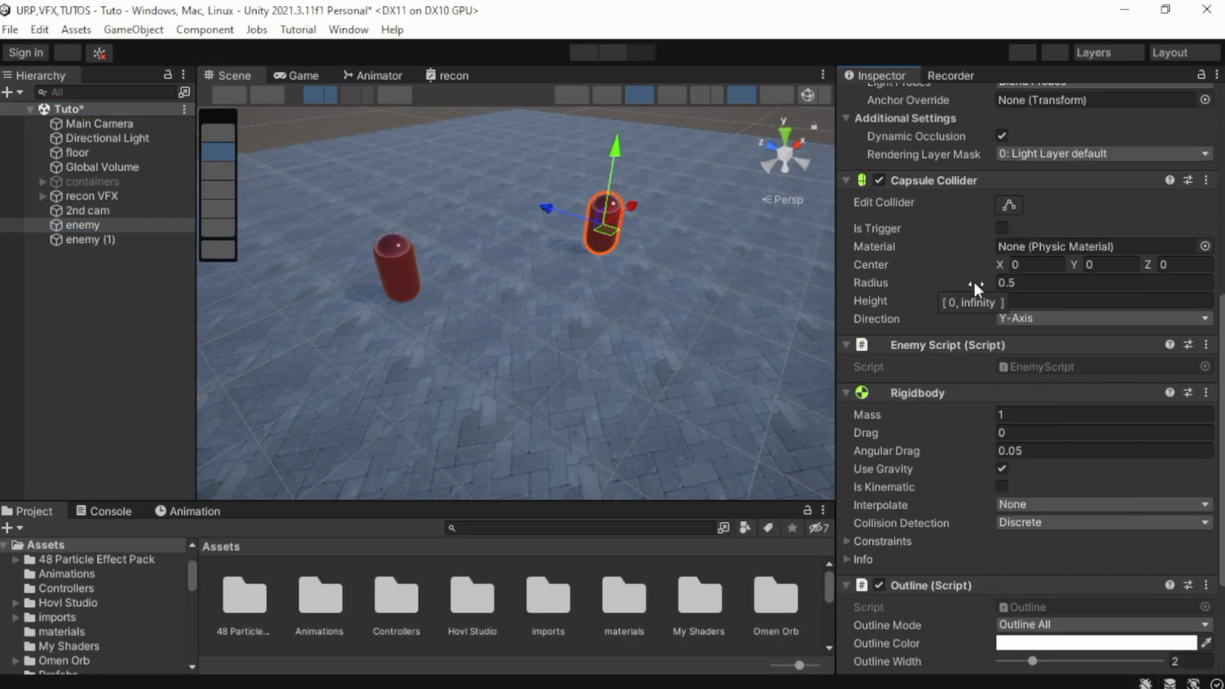
Set the Outline component of enemy (1) to Silhouette Only with a red outline color, and raise the wall object in the scene
{"action": "left_click", "coordinate": [1034, 480]}
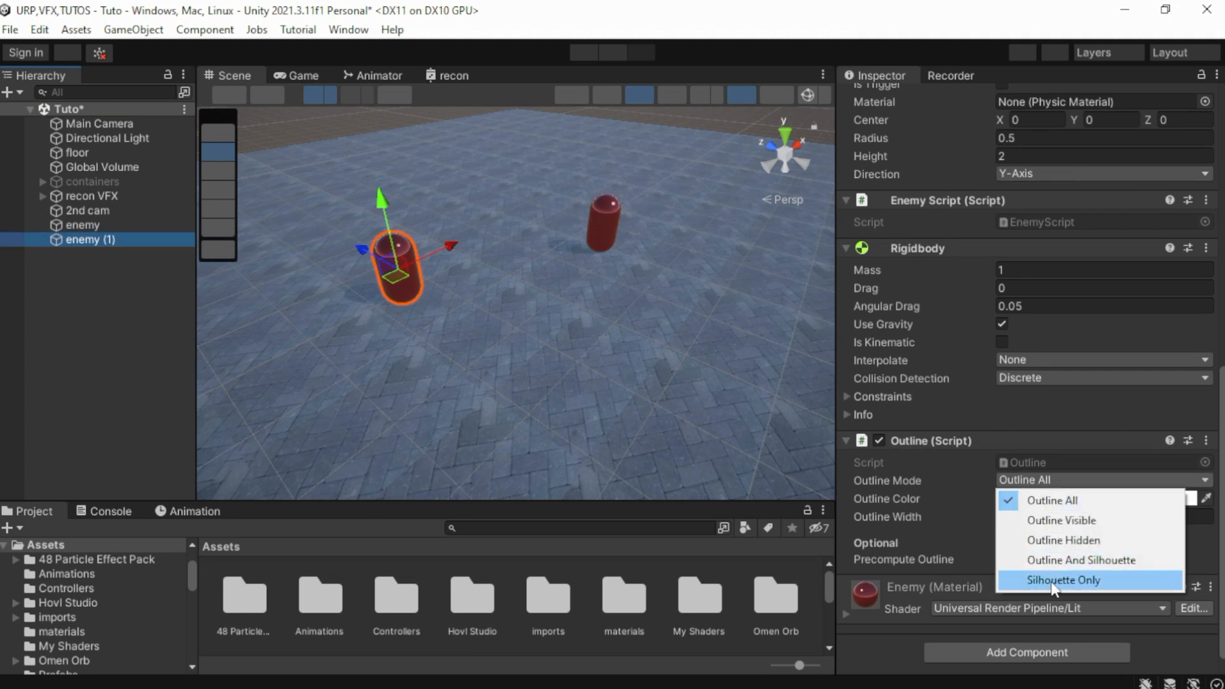
{"action": "left_click", "coordinate": [1014, 580]}
{"action": "left_click", "coordinate": [1050, 499]}
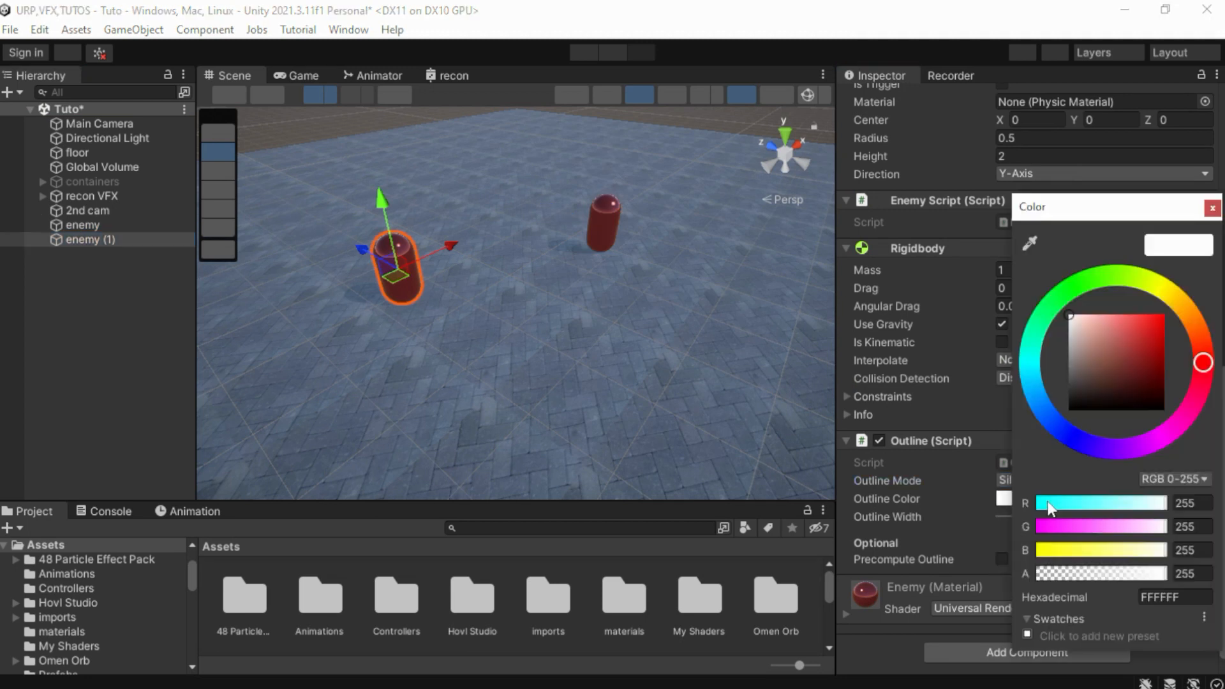
{"action": "left_click_drag", "start_coordinate": [1142, 326], "coordinate": [1159, 325]}
{"action": "left_click", "coordinate": [1212, 208]}
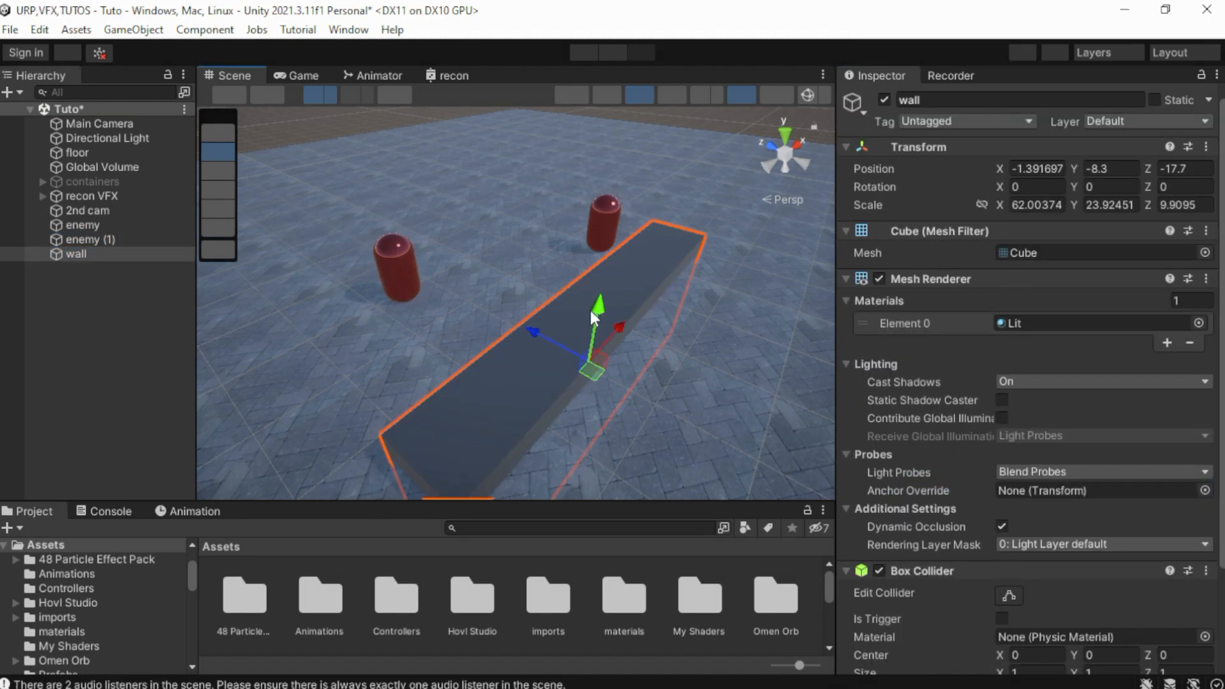
{"action": "left_click_drag", "start_coordinate": [591, 310], "coordinate": [591, 220]}
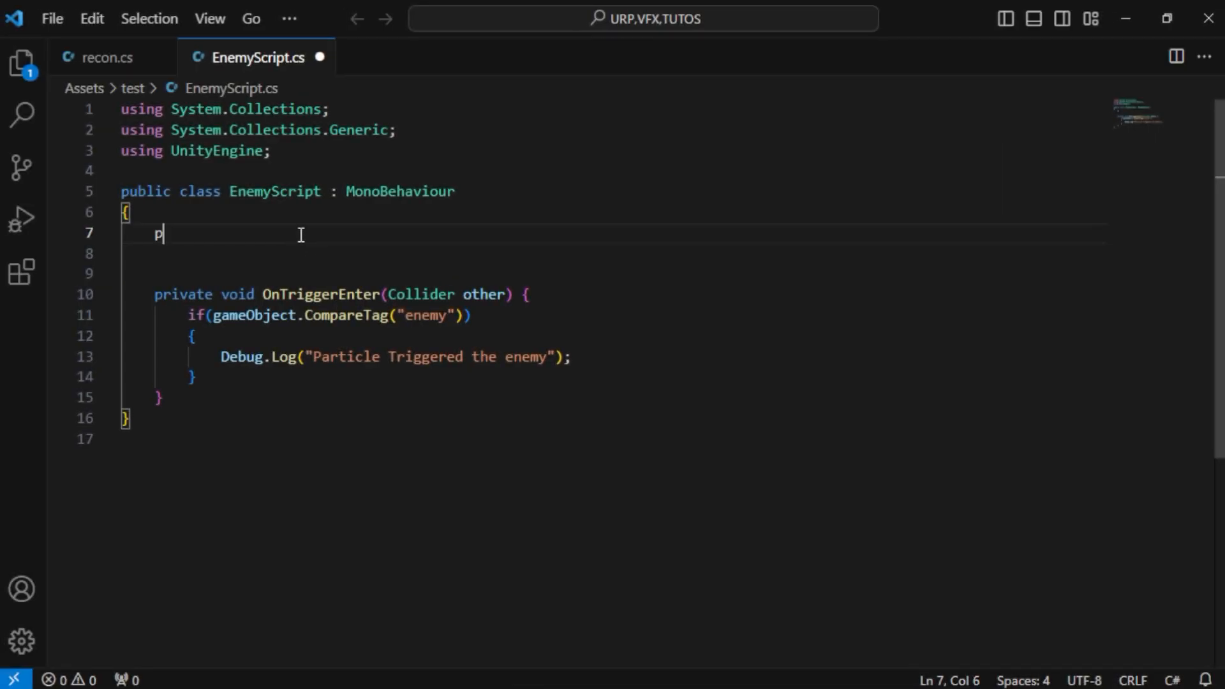
Declare a public Outline field named outlineScript at the beginning of the EnemyScript class in EnemyScript.cs
{"action": "type", "text": "ublic O"}
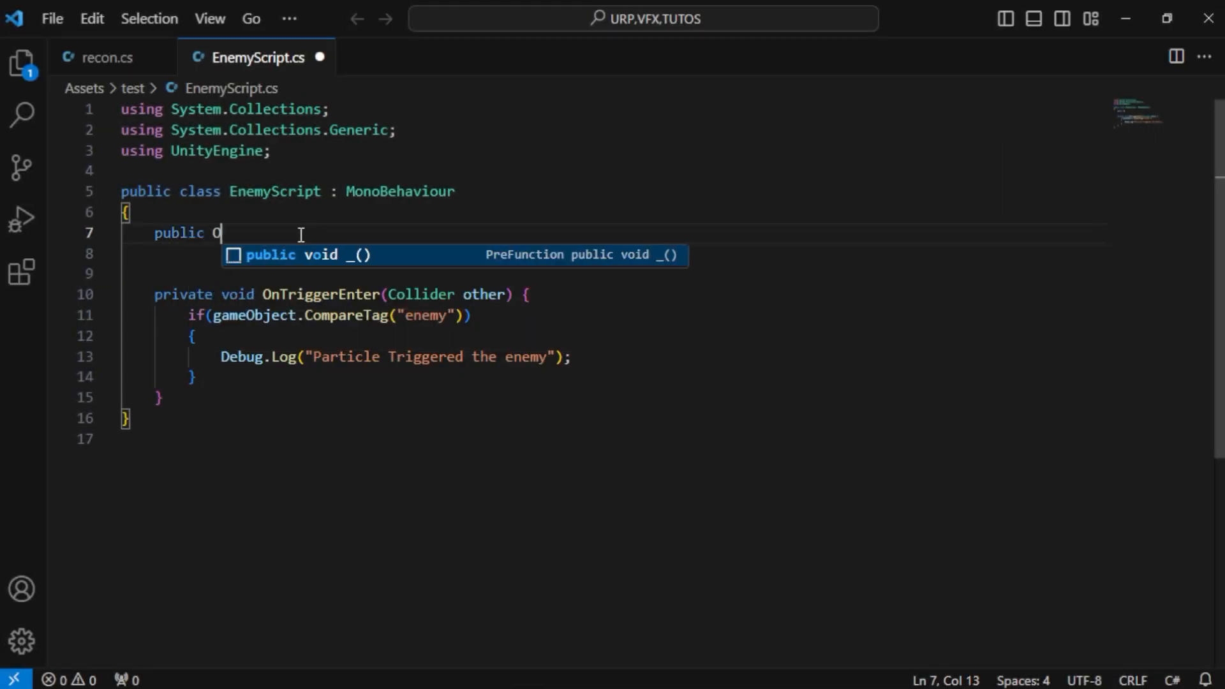
{"action": "type", "text": "utline outlineScript;"}
{"action": "key", "text": "Return"}
{"action": "key", "text": "Return"}
Add a Start method to EnemyScript that assigns outlineScript=gameObject.GetComponent<Outline>();
{"action": "type", "text": "sta"}
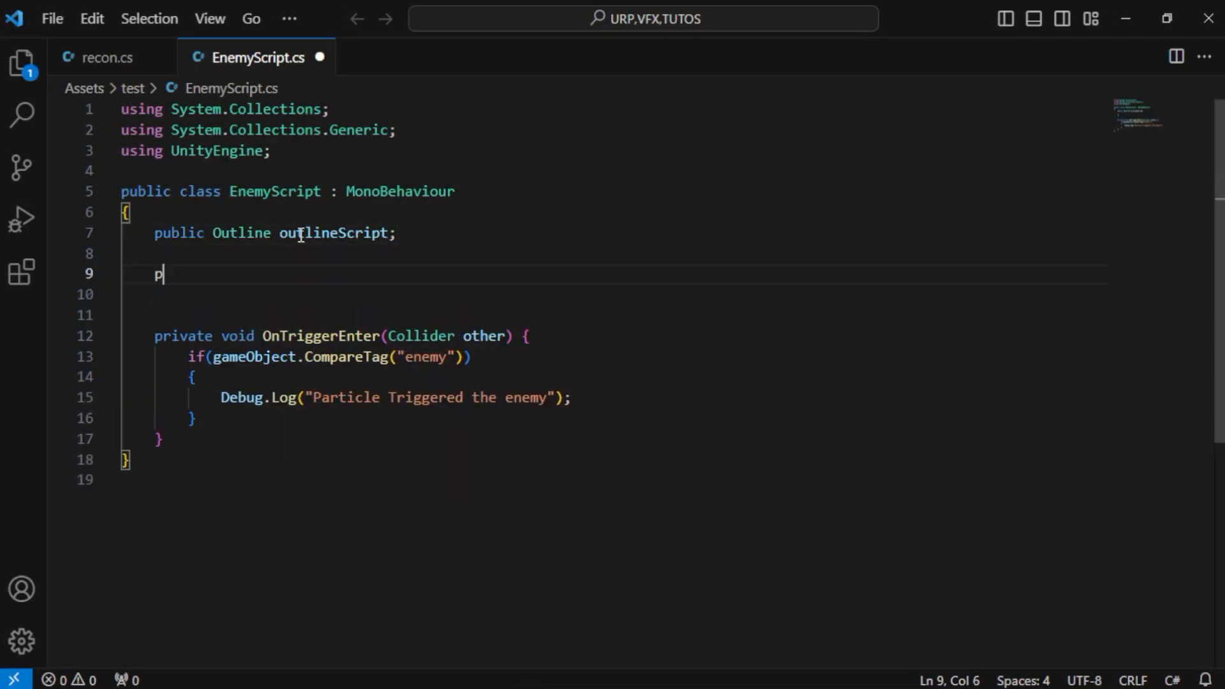
{"action": "type", "text": "rt"}
{"action": "key", "text": "Return"}
{"action": "type", "text": "outlineScript="}
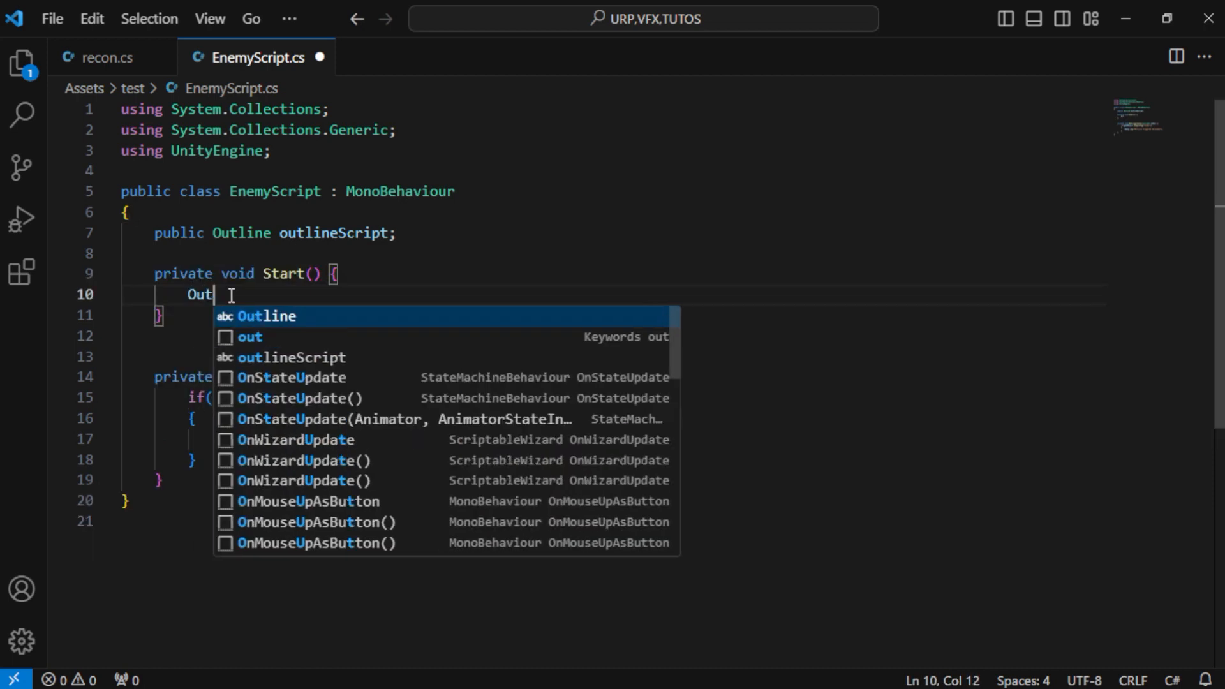
{"action": "type", "text": "gameObject.GetComponent<"}
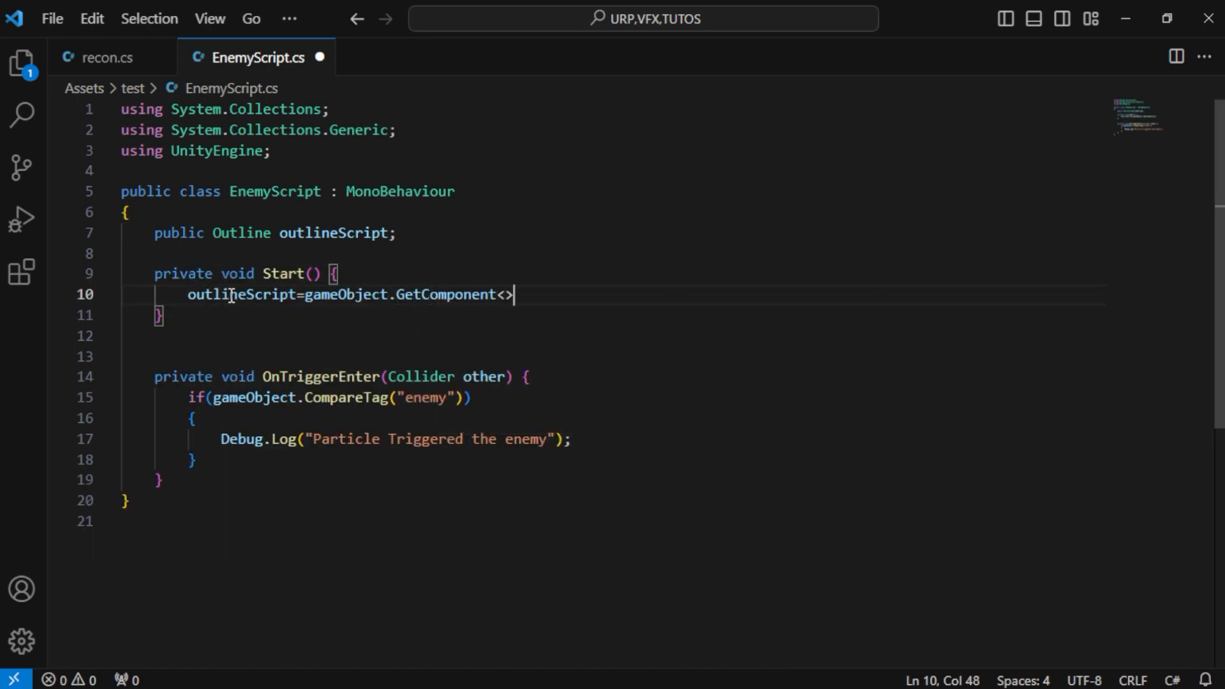
{"action": "type", "text": "Outline"}
Replace the Debug.Log line in OnTriggerEnter with an if block that checks outlineScript.enabled==false
{"action": "left_click_drag", "start_coordinate": [217, 440], "coordinate": [594, 441]}
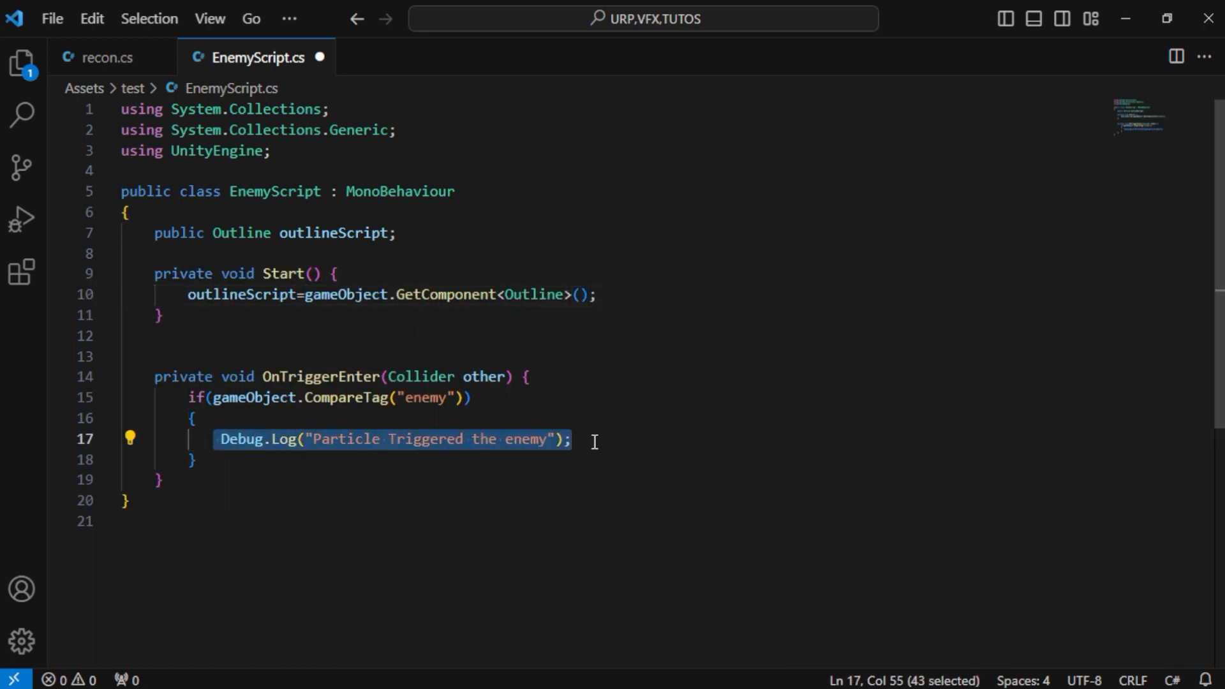
{"action": "key", "text": "BackSpace"}
{"action": "left_click", "coordinate": [309, 448]}
{"action": "type", "text": "if(ou"}
{"action": "type", "text": "tlineScript.enabled==t"}
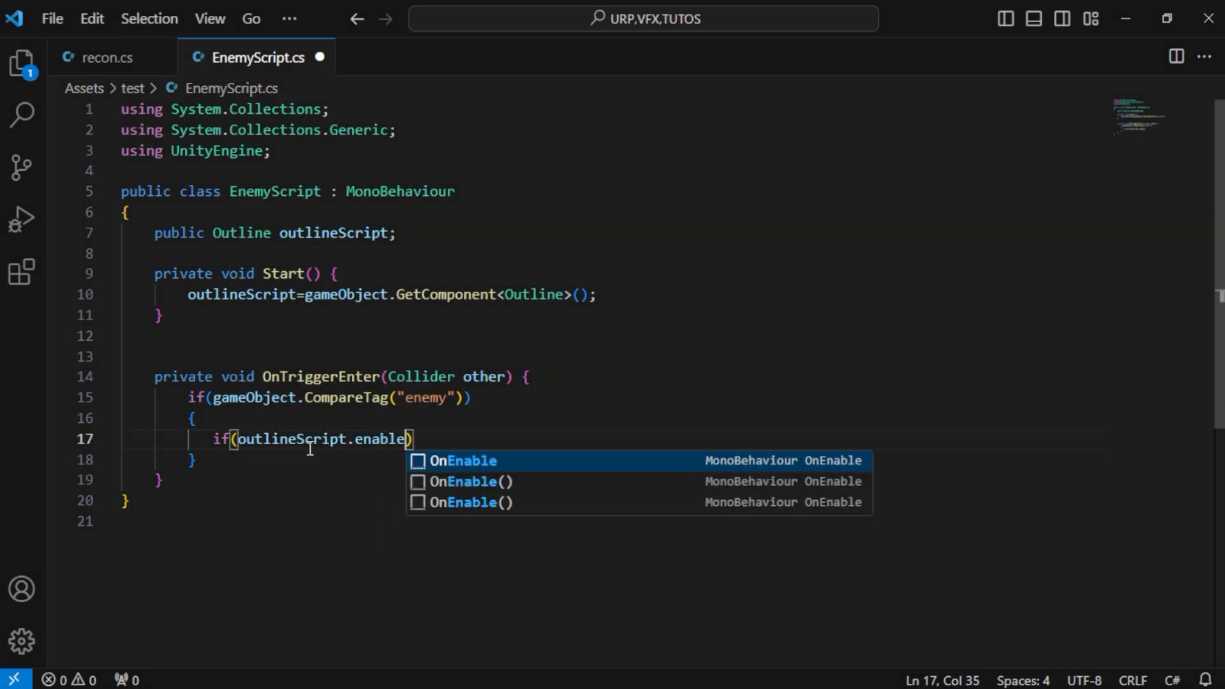
{"action": "key", "text": "BackSpace"}
{"action": "type", "text": "false"}
{"action": "key", "text": "Return"}
{"action": "key", "text": "ctrl+z"}
{"action": "key", "text": "ctrl+z"}
{"action": "key", "text": "ctrl+z"}
{"action": "key", "text": "Return"}
{"action": "type", "text": "{"}
{"action": "left_click", "coordinate": [433, 440]}
{"action": "type", "text": "false"}
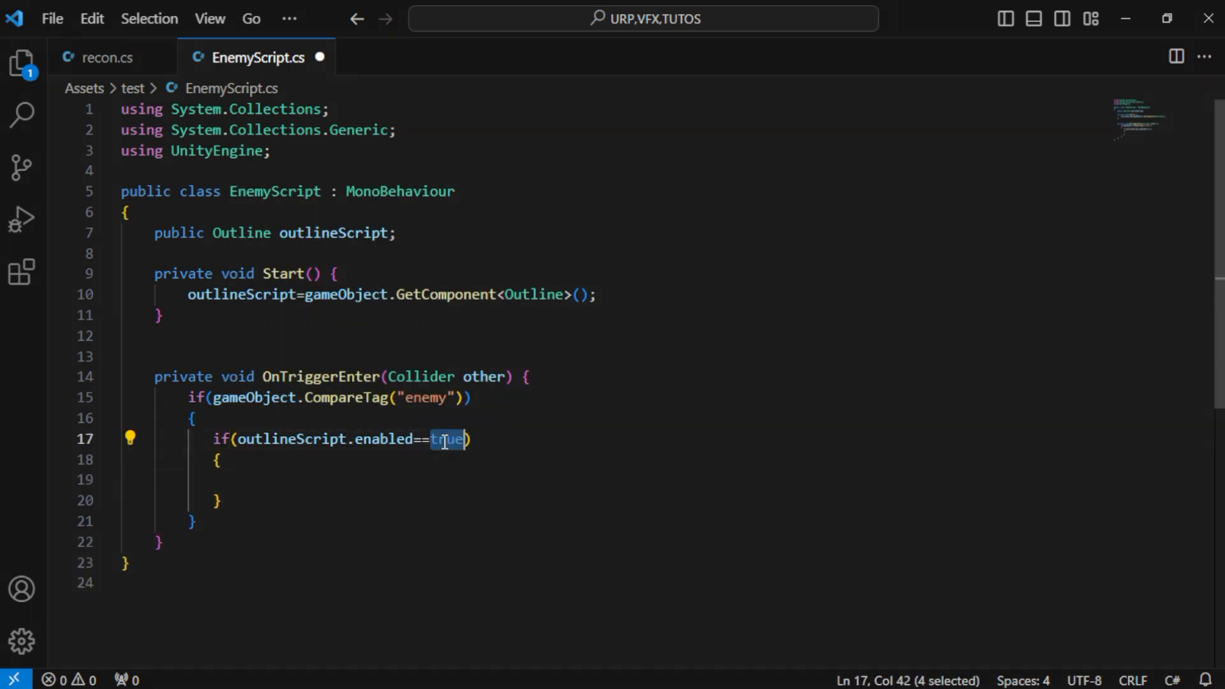
Enable the outline inside the new if block with outlineScript.enabled=true;
{"action": "left_click", "coordinate": [309, 481]}
{"action": "type", "text": "outlineScript.e"}
{"action": "key", "text": "Tab"}
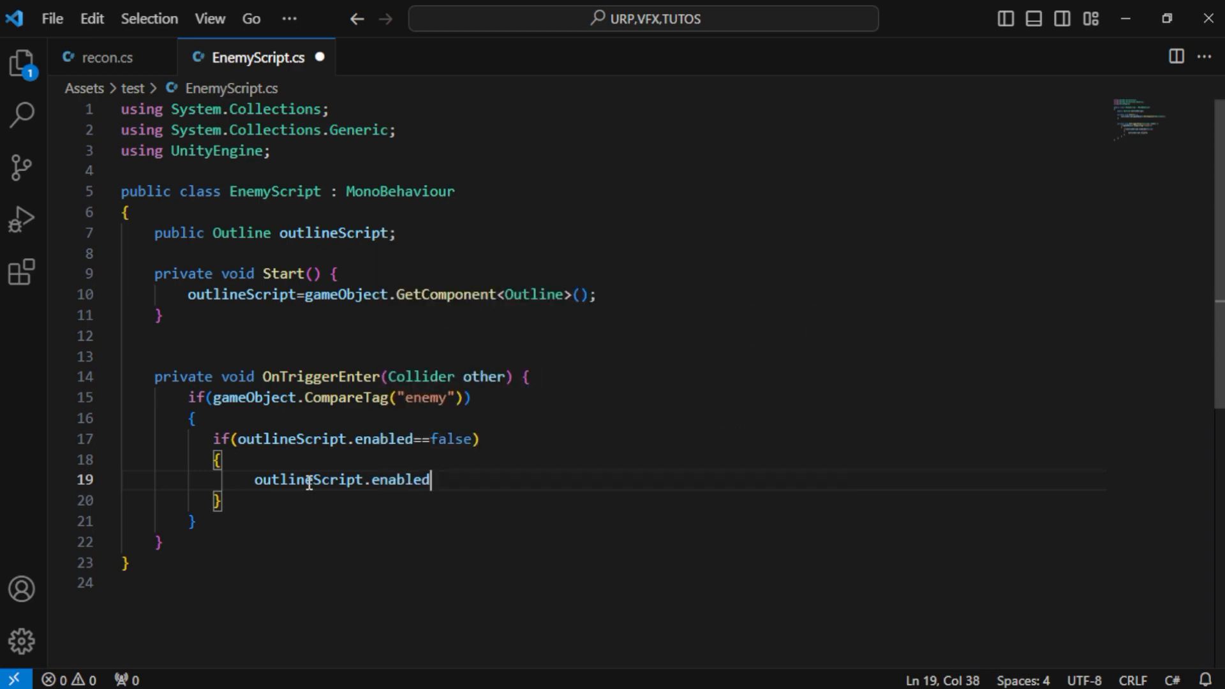
{"action": "type", "text": "=true;"}
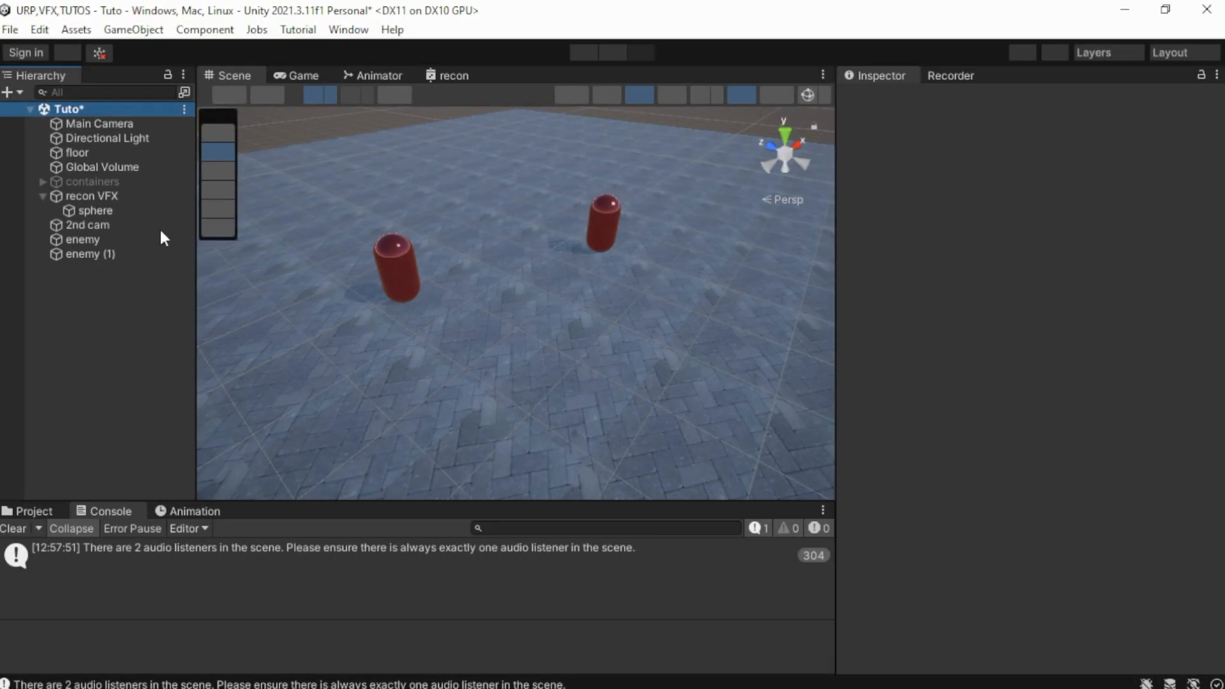
Back in Unity, disable the Outline script component on enemy (1)
{"action": "left_click", "coordinate": [105, 240]}
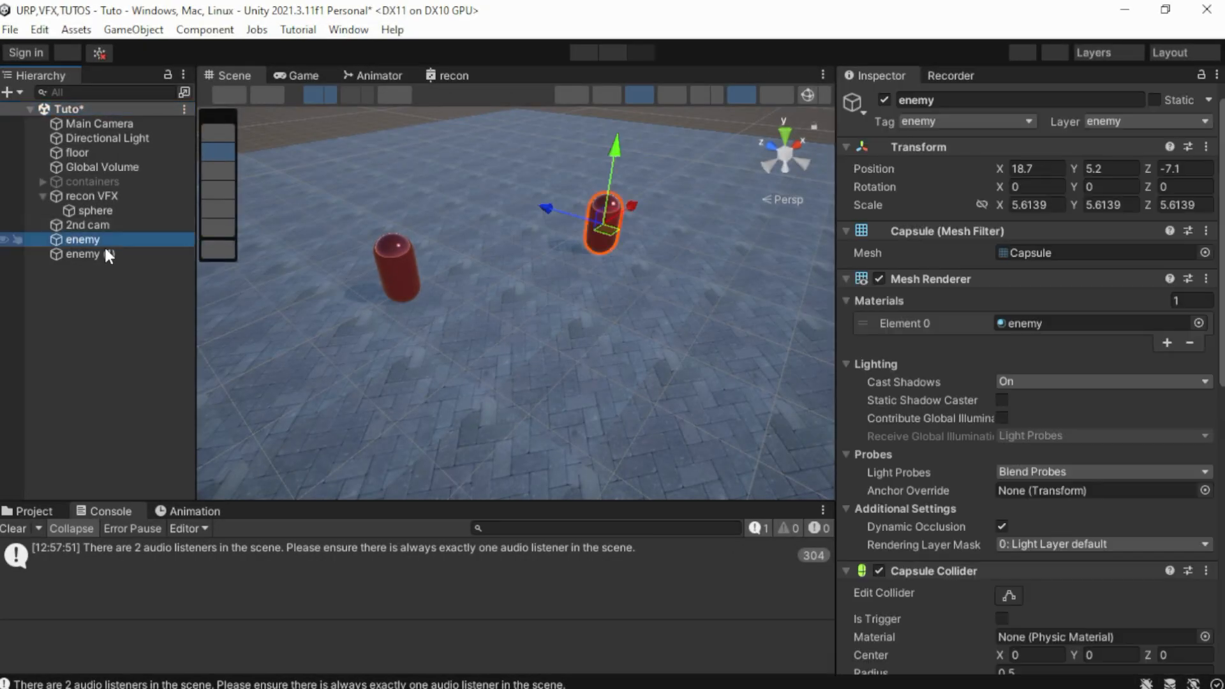
{"action": "scroll", "coordinate": [875, 484], "scroll_direction": "down", "scroll_amount": 8}
{"action": "left_click", "coordinate": [132, 254]}
{"action": "left_click", "coordinate": [880, 439]}
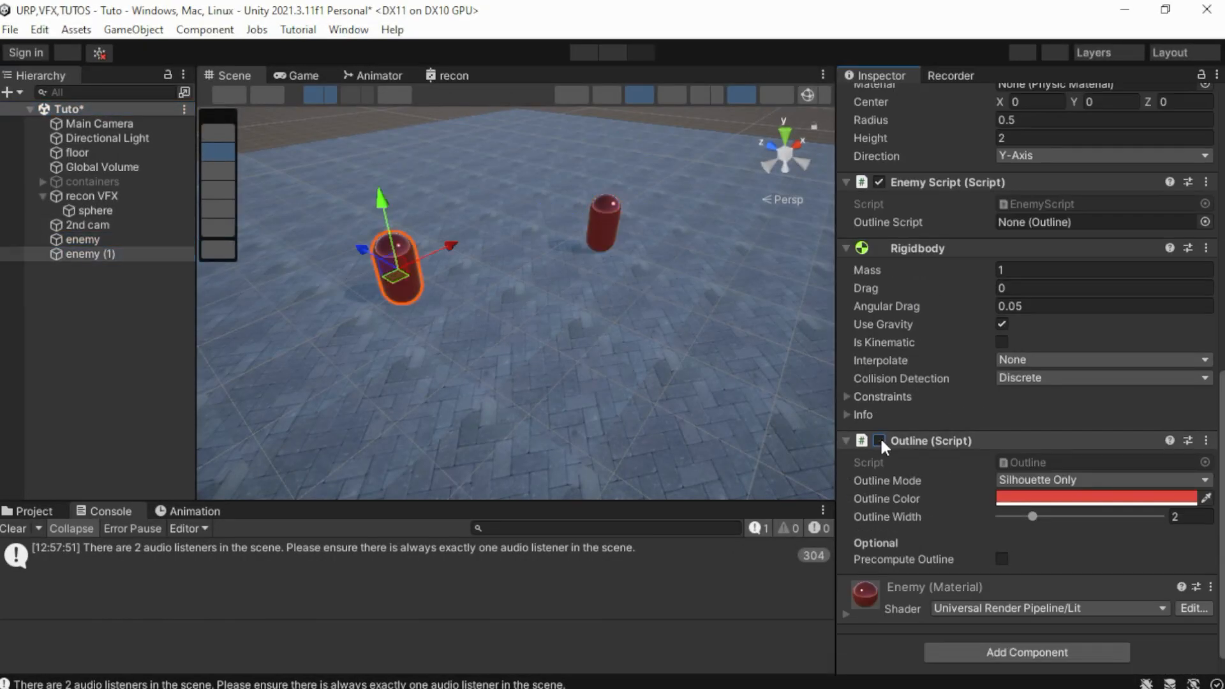